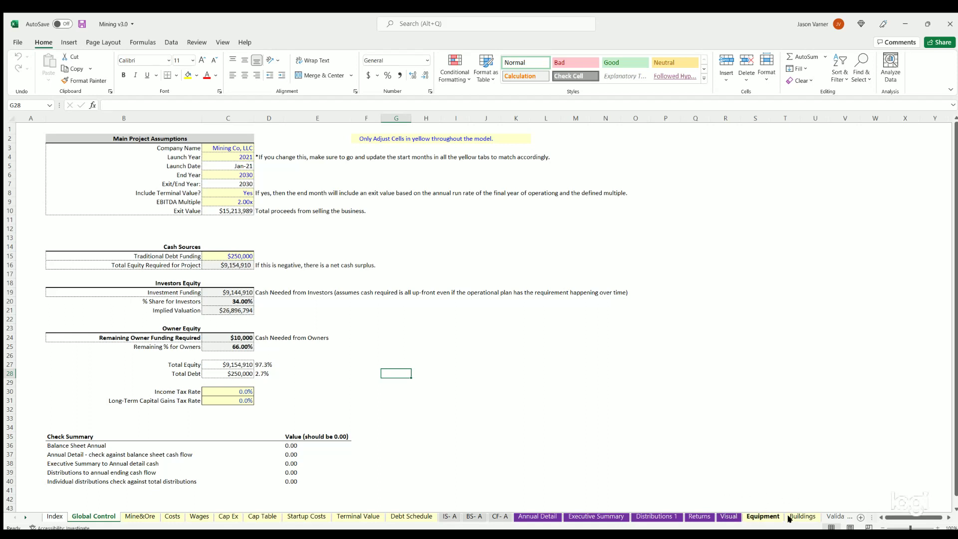
Scroll the sheet tab list forward, then back to the first sheets.
click(26, 518)
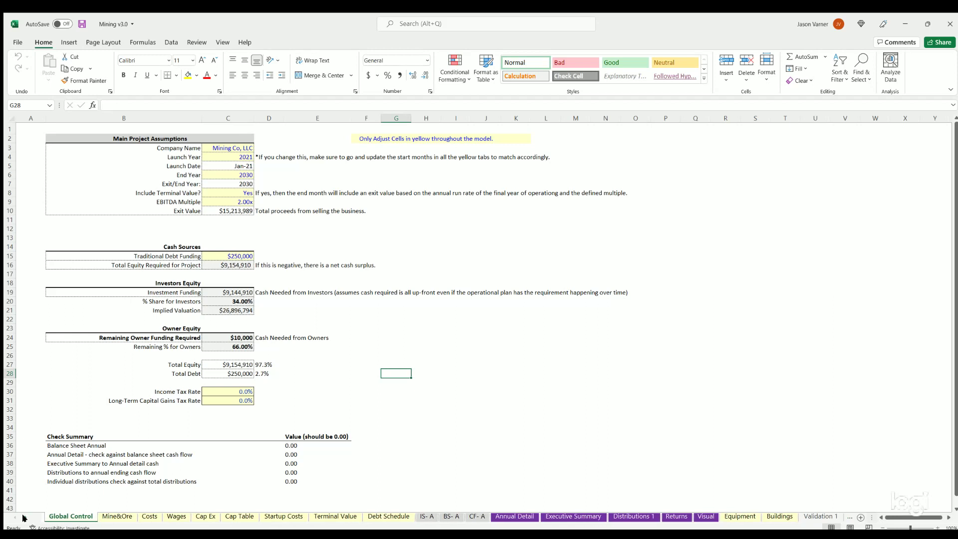
click(26, 518)
click(14, 518)
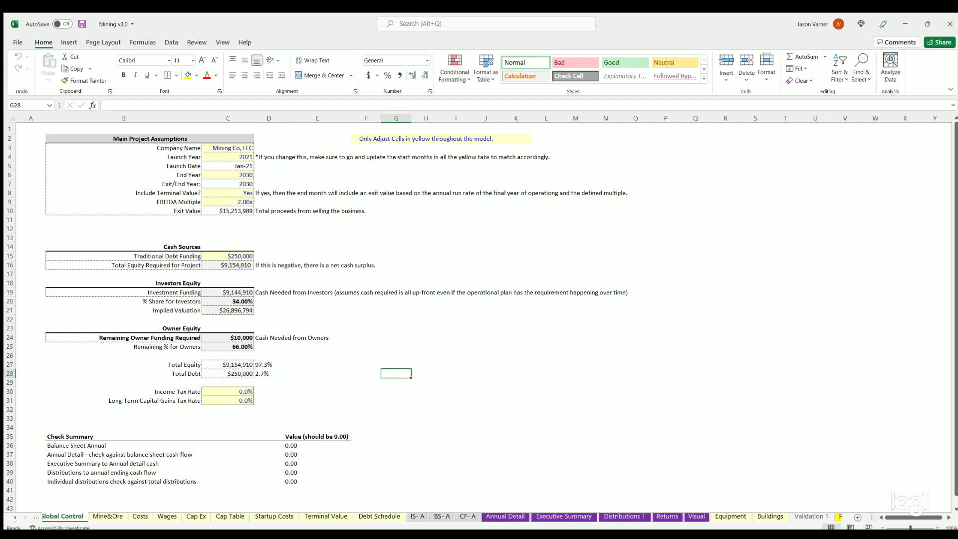
click(14, 519)
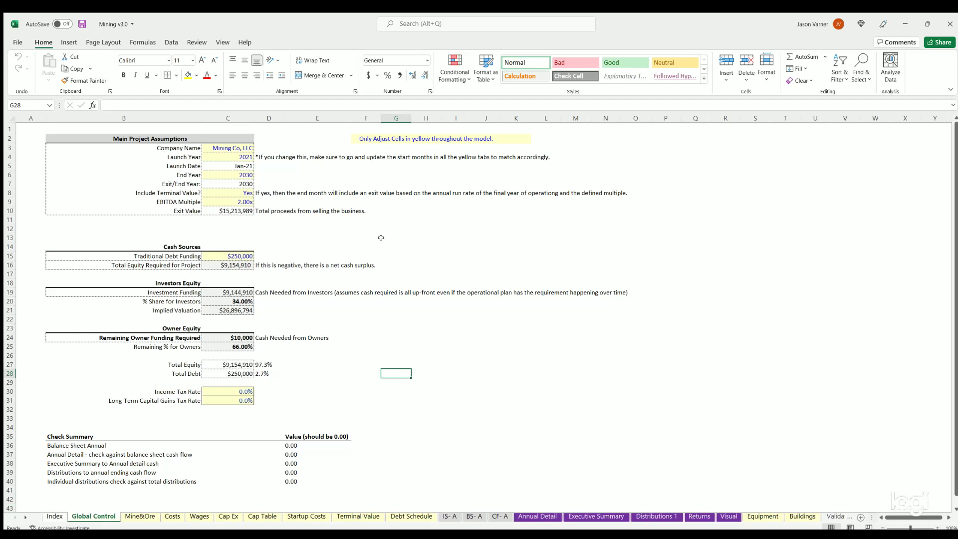
Review the yellow-cell editing note and the Company Name, Launch Year and End Year inputs.
click(370, 135)
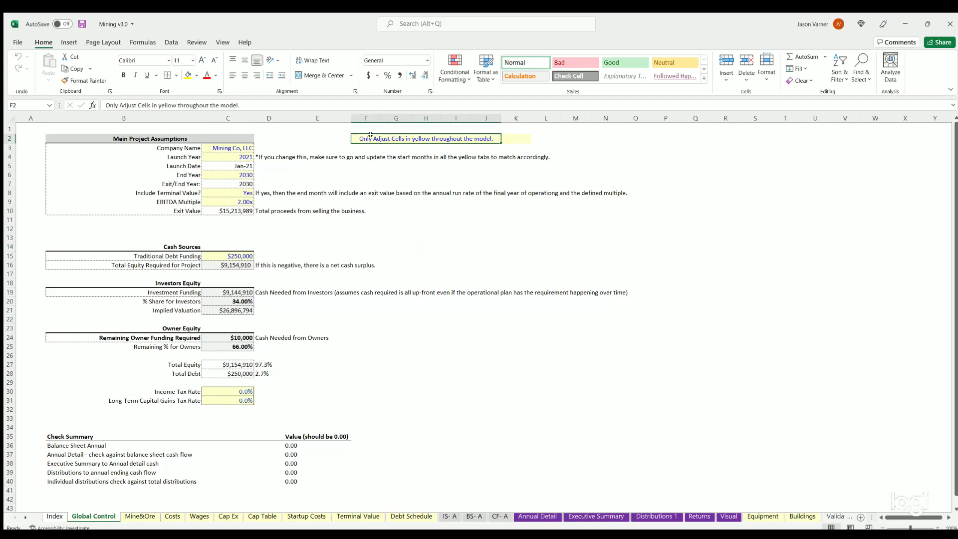
click(232, 147)
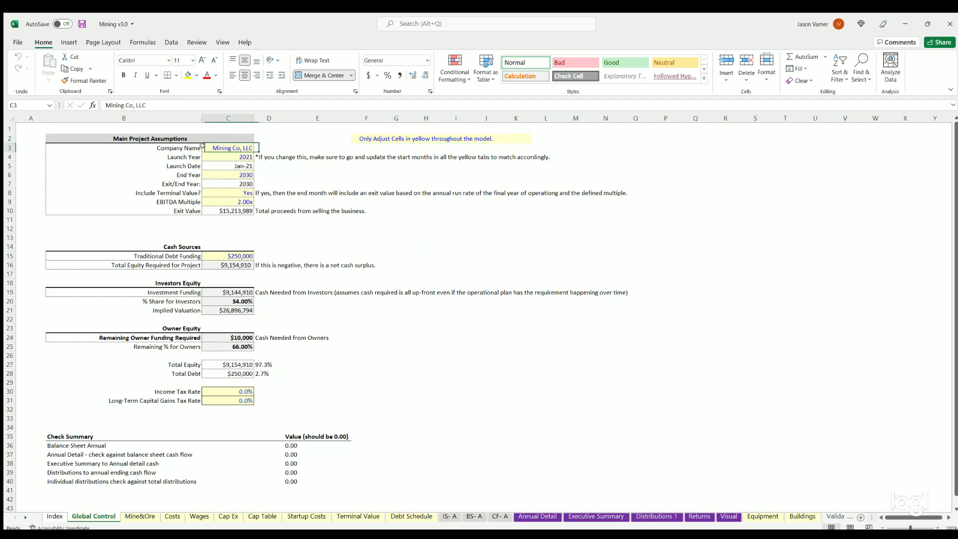
click(230, 153)
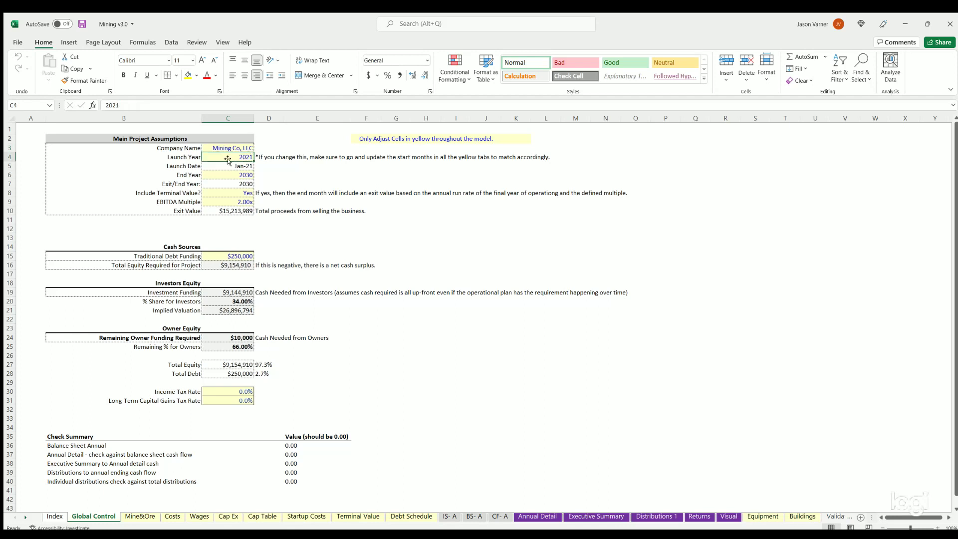
click(230, 172)
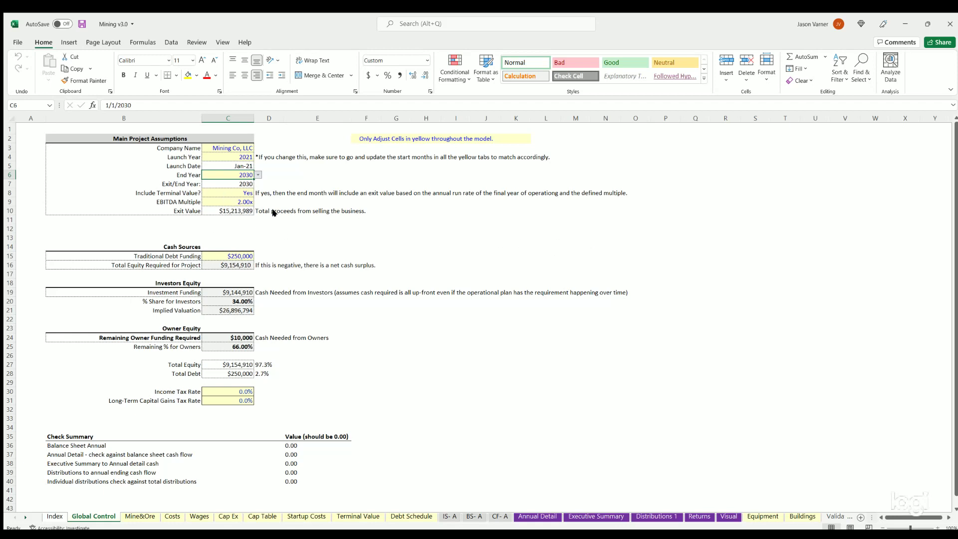
Inspect the Include Terminal Value setting, EBITDA Multiple and Exit Value formula.
click(239, 191)
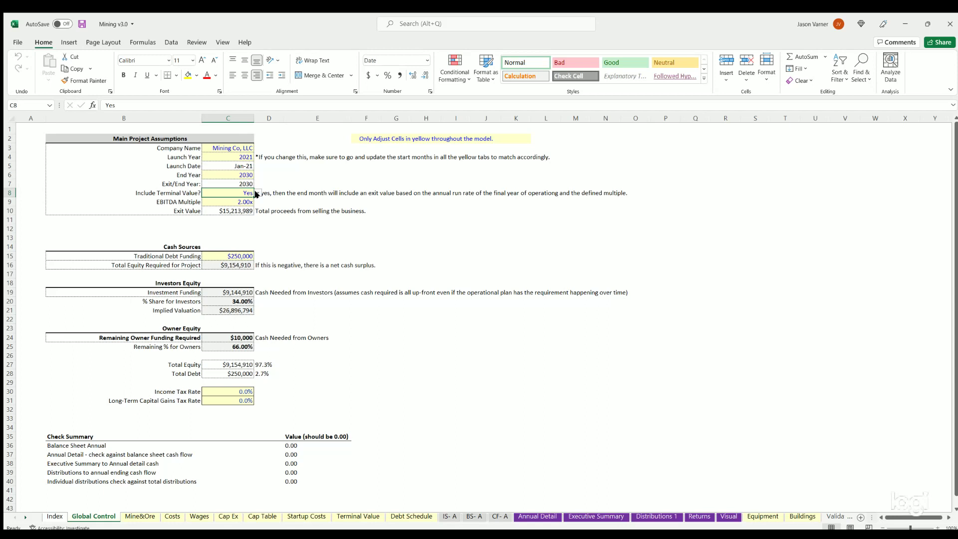
click(233, 200)
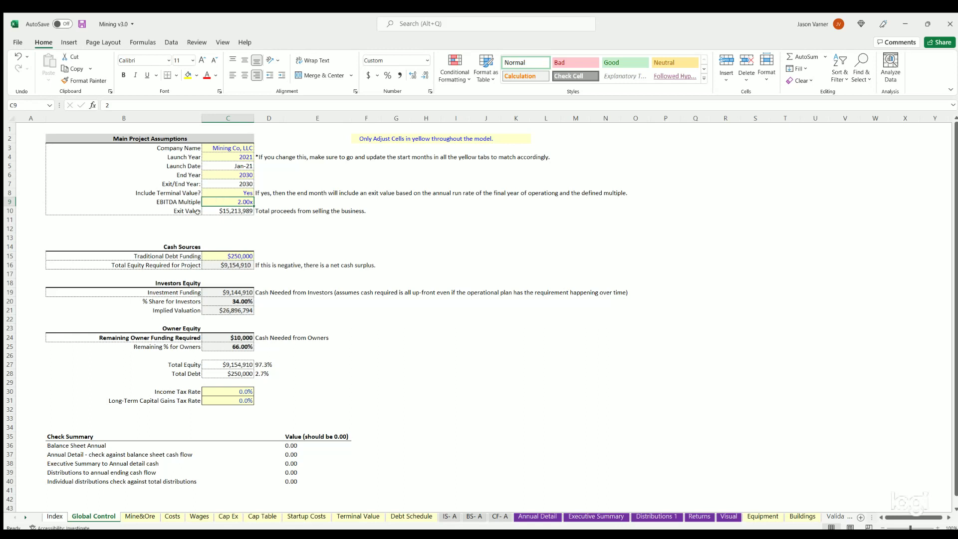
click(235, 210)
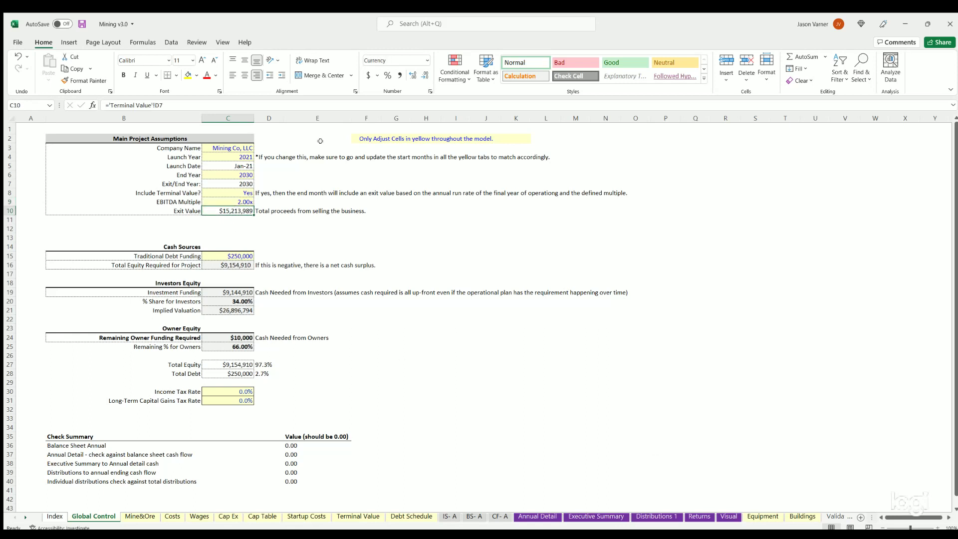
Switch Include Terminal Value to No to show Exit Value at $0, then back to Yes.
click(248, 192)
click(258, 192)
click(245, 207)
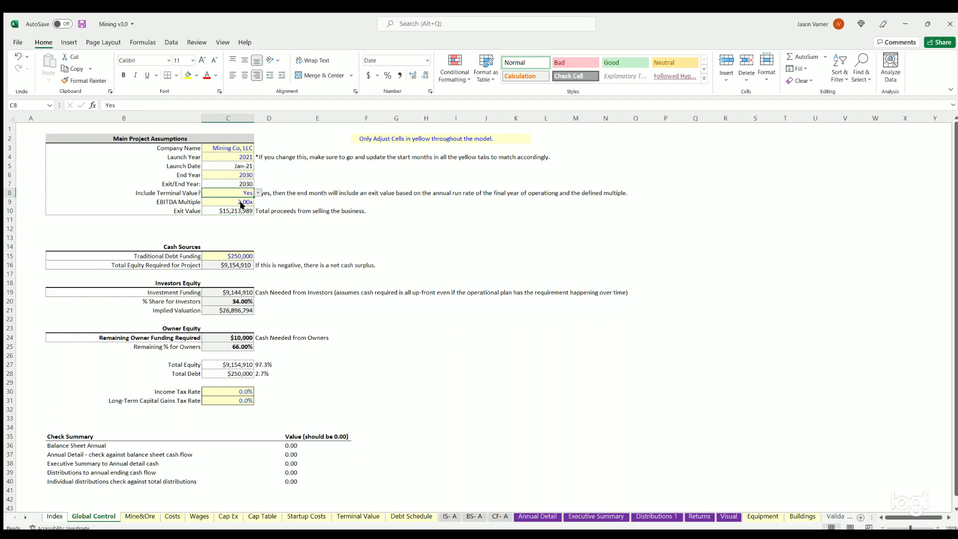
click(533, 238)
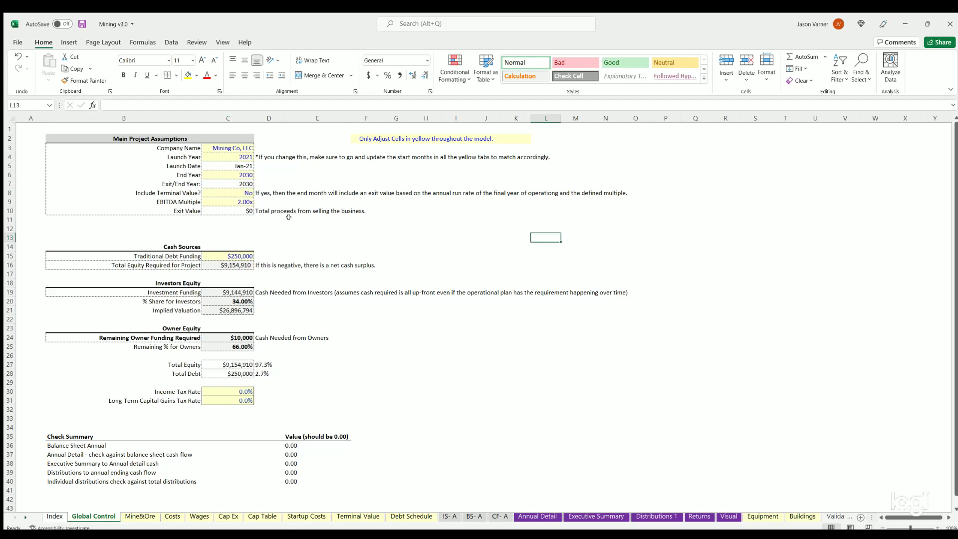
click(240, 193)
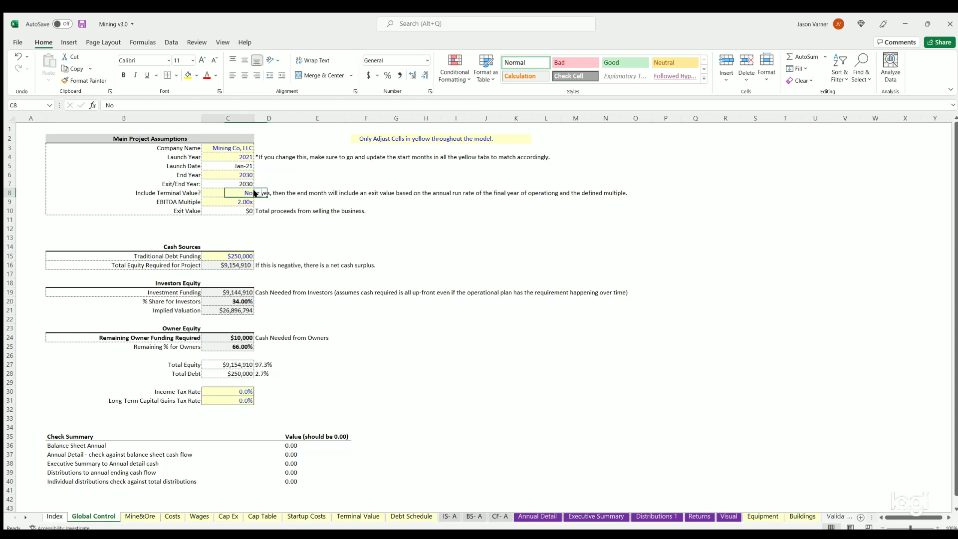
click(258, 193)
click(233, 201)
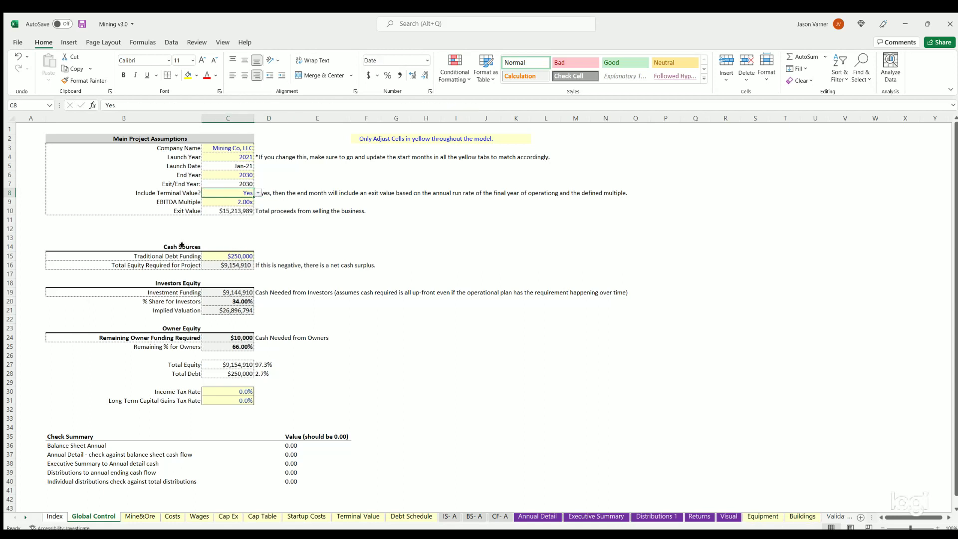
Review the Cash Sources section: Traditional Debt Funding amount and the Total Equity Required formula.
click(182, 245)
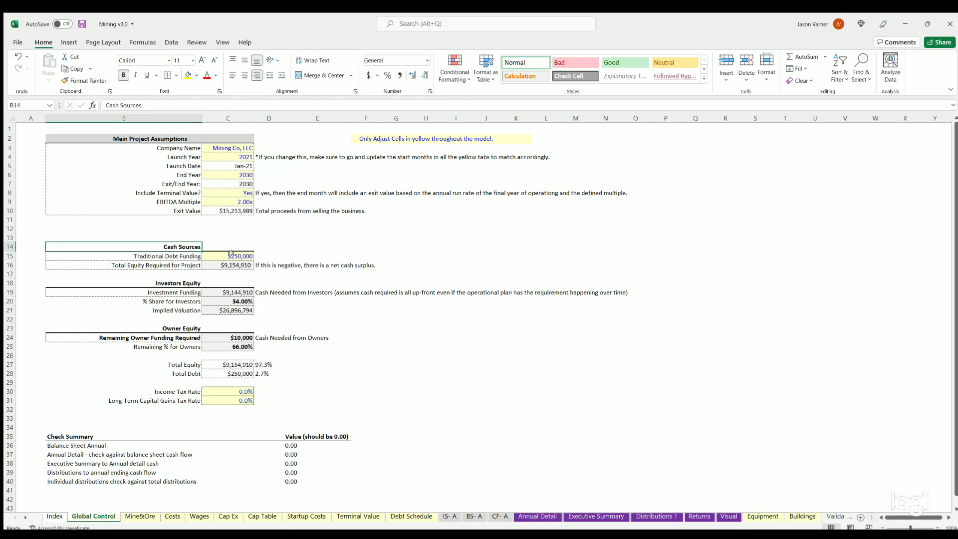
click(231, 255)
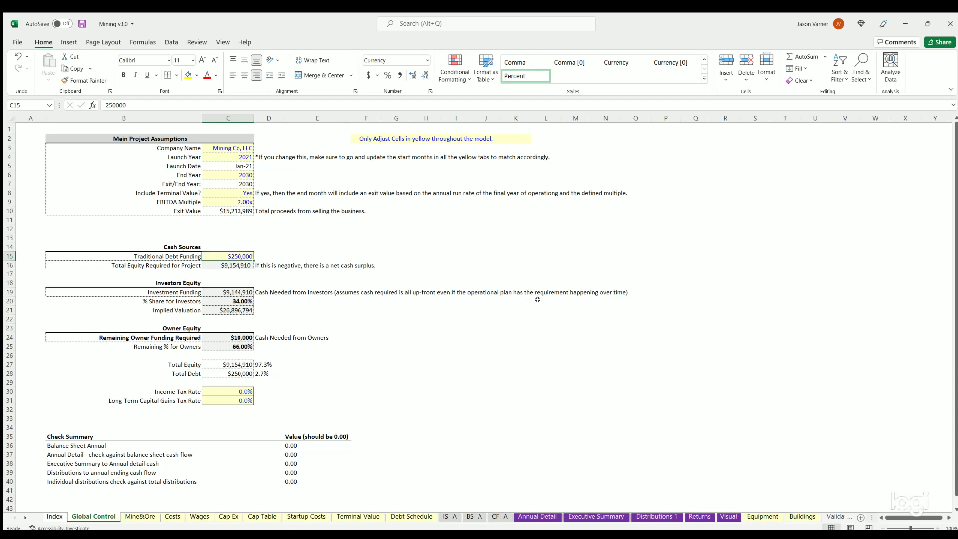
click(230, 191)
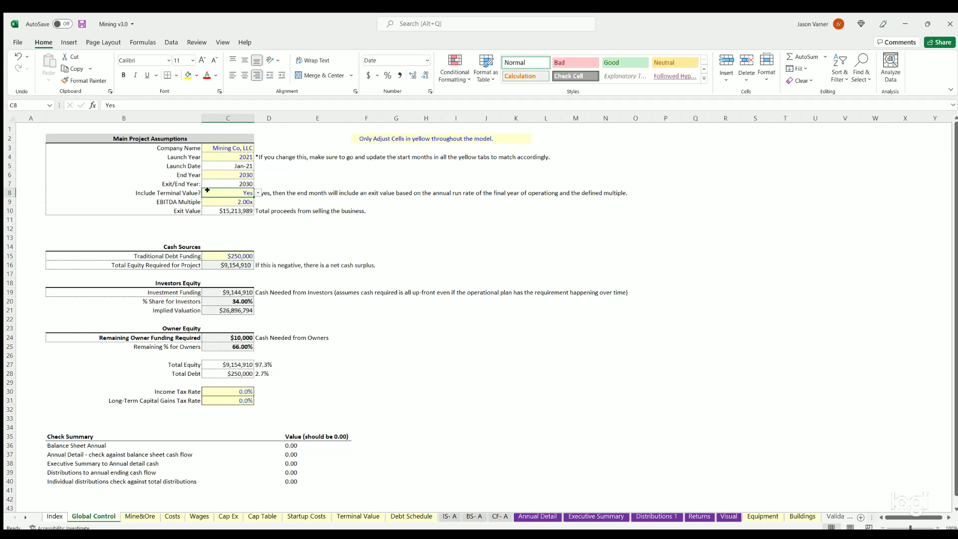
drag(199, 192, 215, 190)
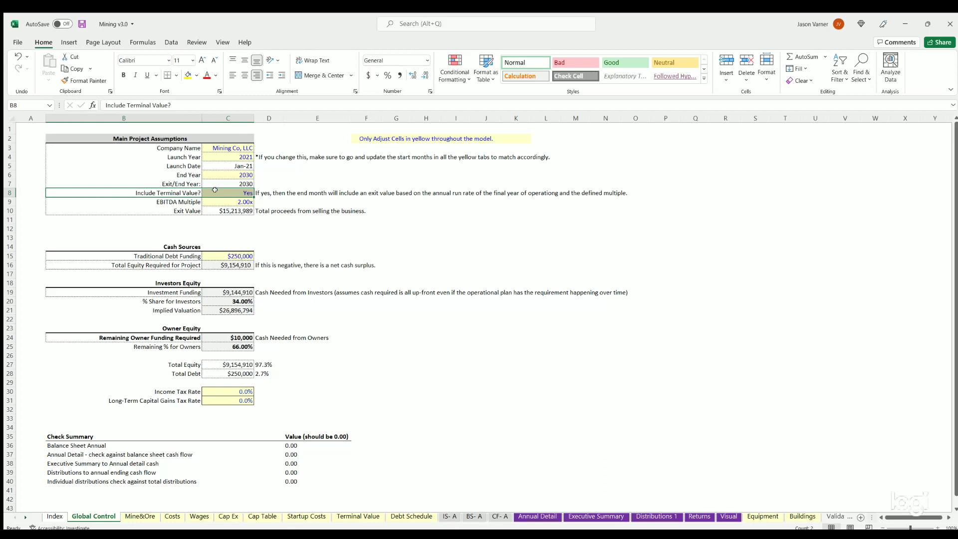
click(227, 254)
drag(197, 254, 182, 255)
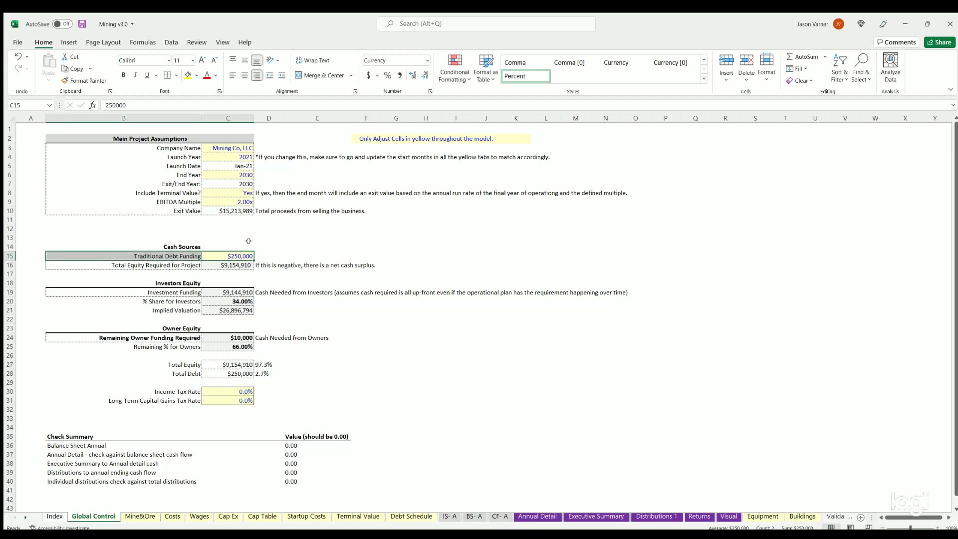
click(229, 256)
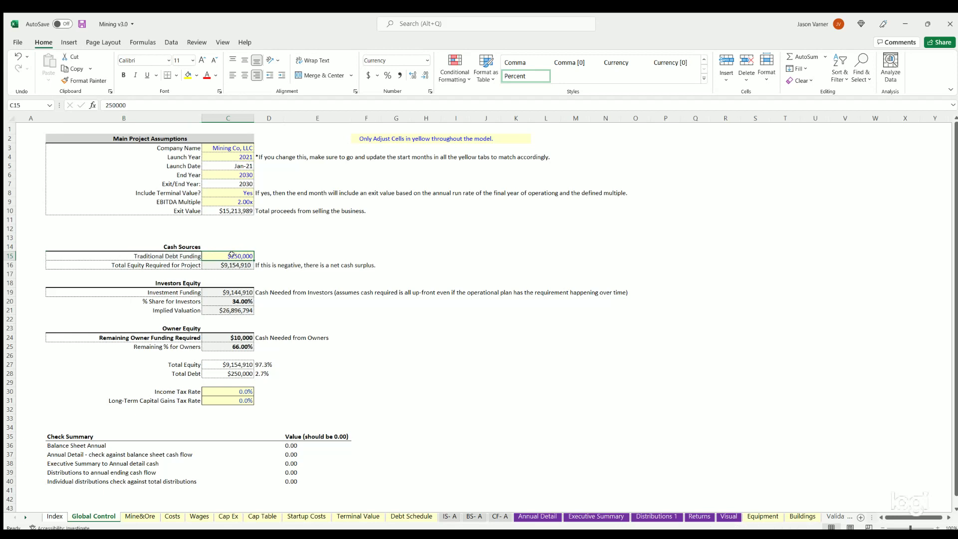
drag(225, 263, 192, 264)
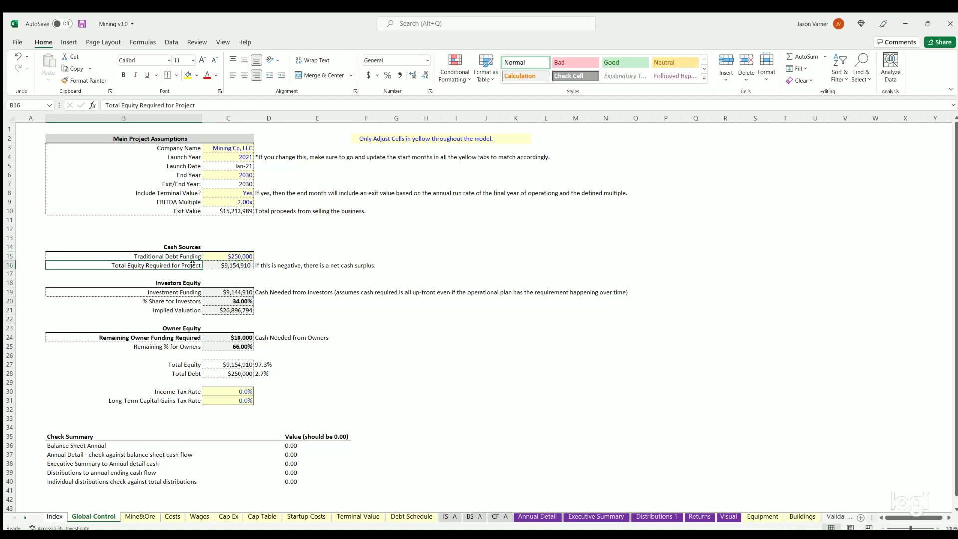
click(235, 252)
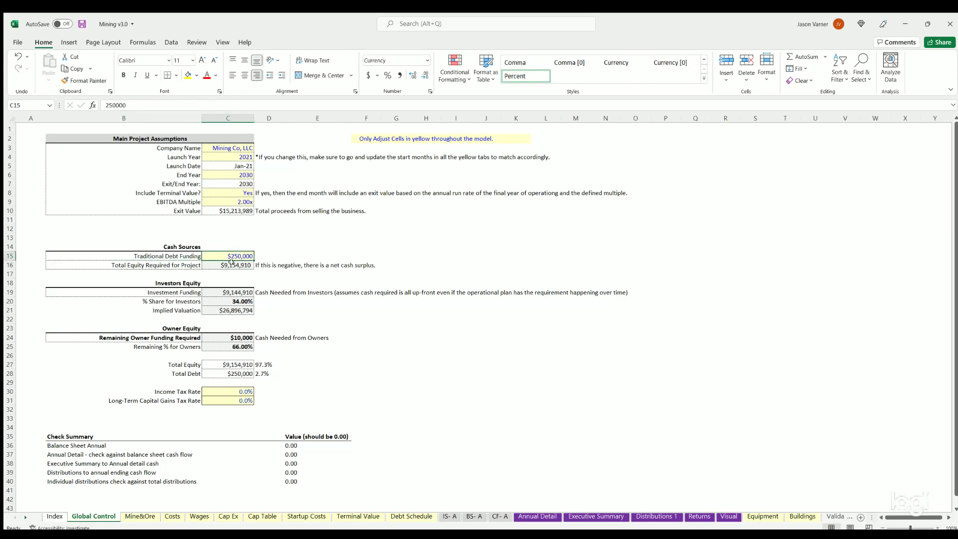
click(234, 263)
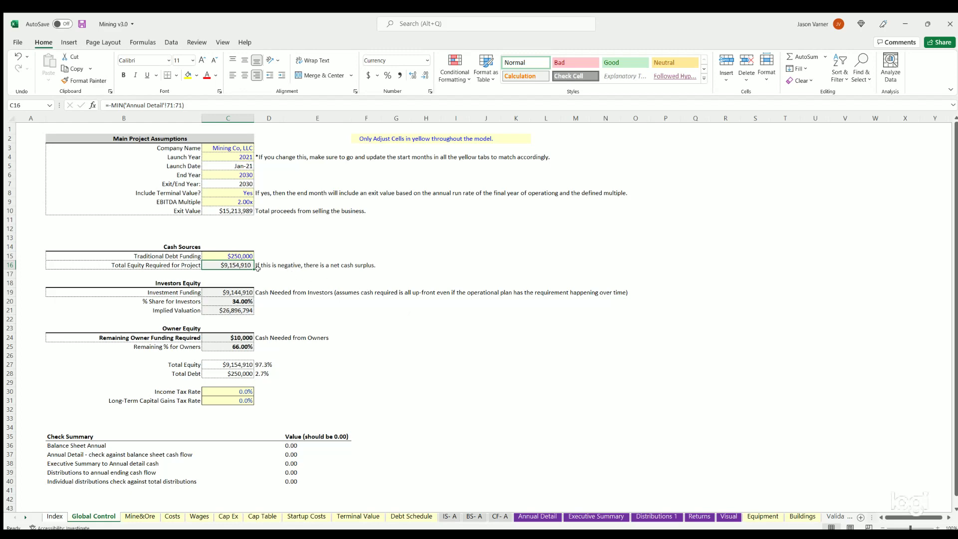
On Cap Table, review outside investors Raise A to OverFlow and their contributed funds.
click(261, 516)
scroll(142, 407, up, 11)
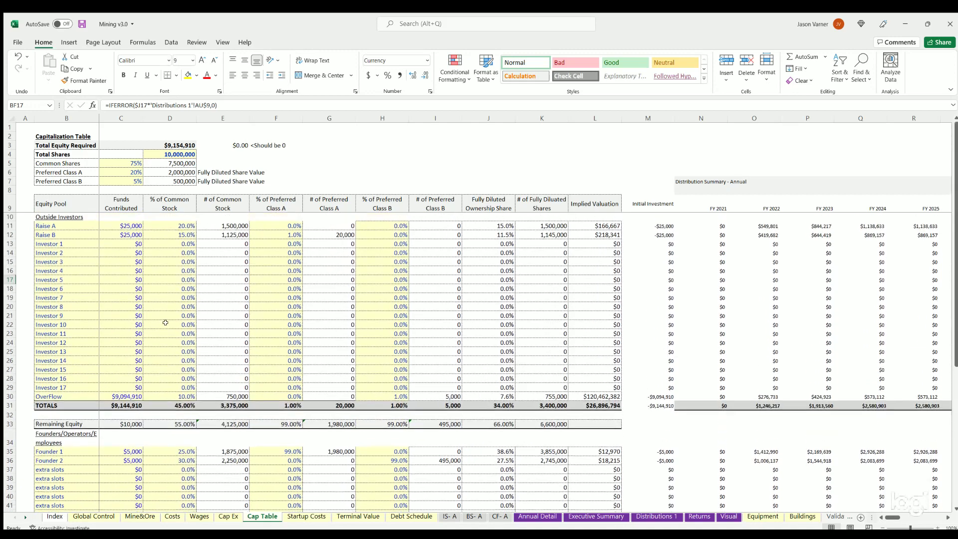
drag(68, 224, 68, 398)
scroll(124, 321, down, 7)
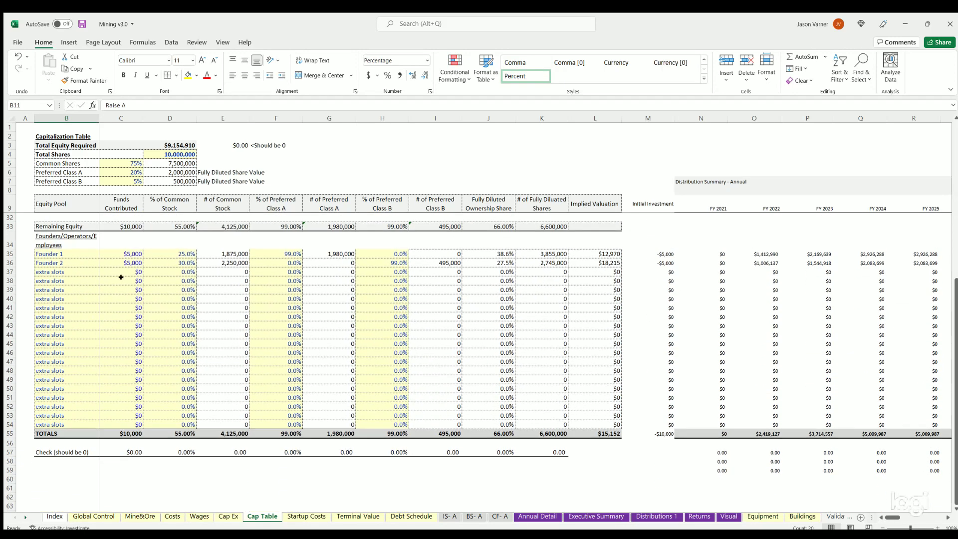
click(121, 277)
scroll(120, 300, up, 7)
click(129, 225)
click(121, 271)
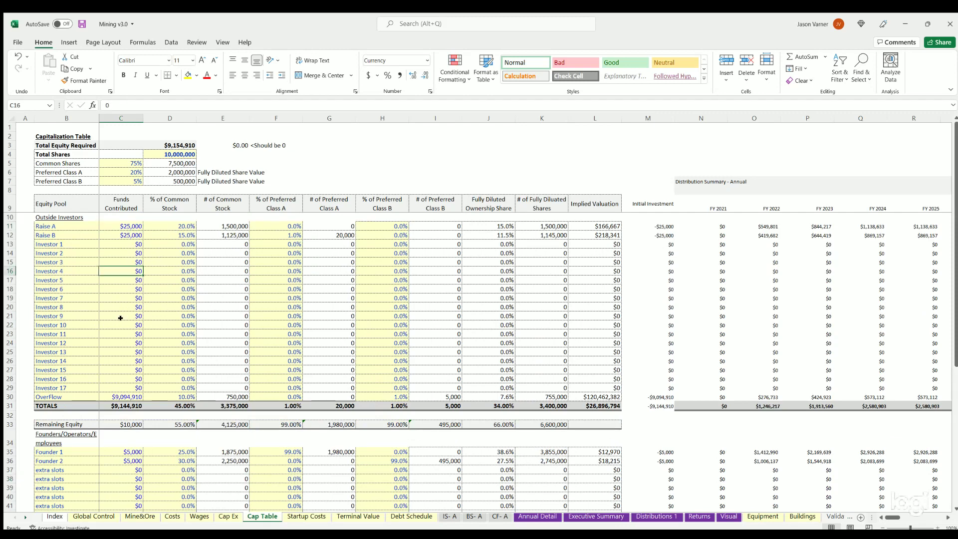
click(121, 325)
click(121, 395)
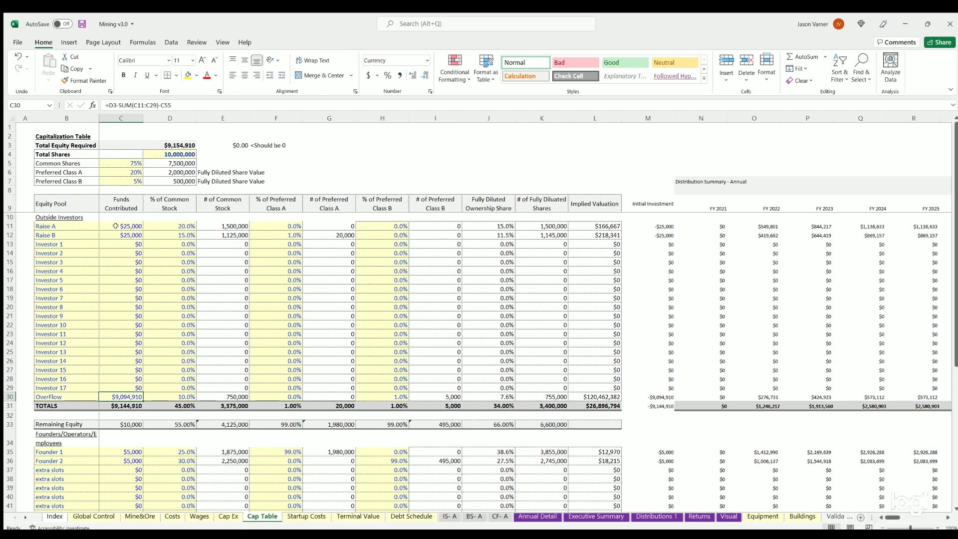
Check the founders' extra slot contributions and the investors' common stock percentages.
click(122, 274)
click(122, 470)
scroll(179, 245, down, 7)
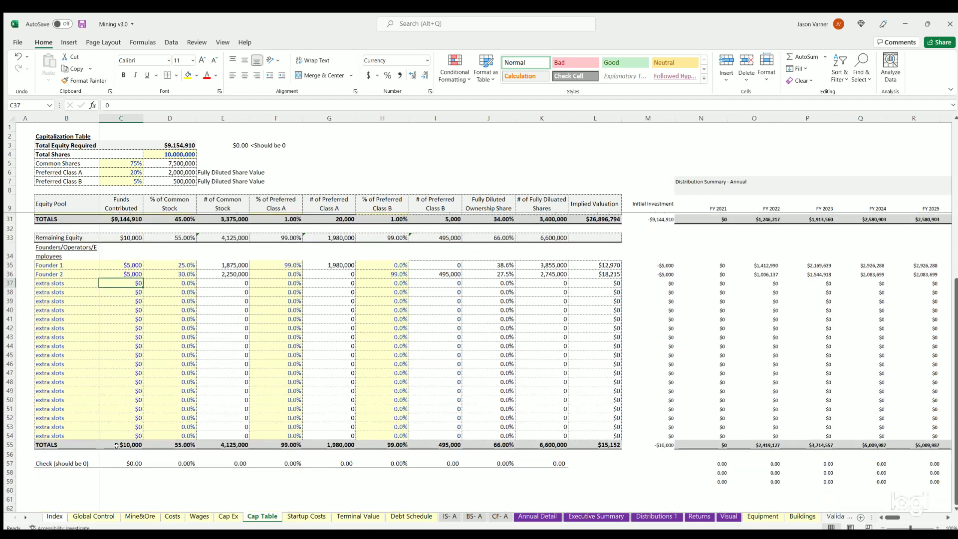
scroll(180, 245, up, 7)
drag(180, 226, 180, 352)
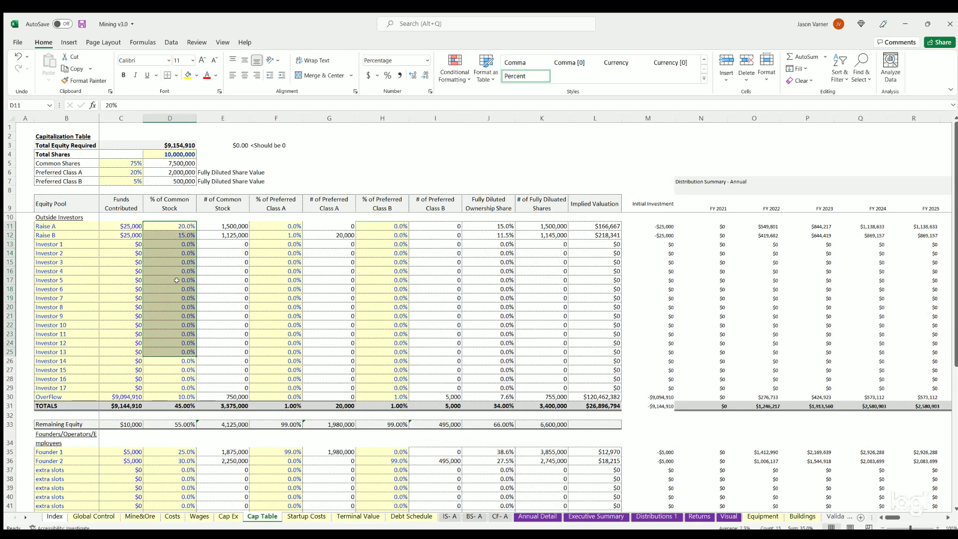
Inspect the Class B preferred percentages, fully diluted ownership, and Investor 5's common stock share.
click(294, 236)
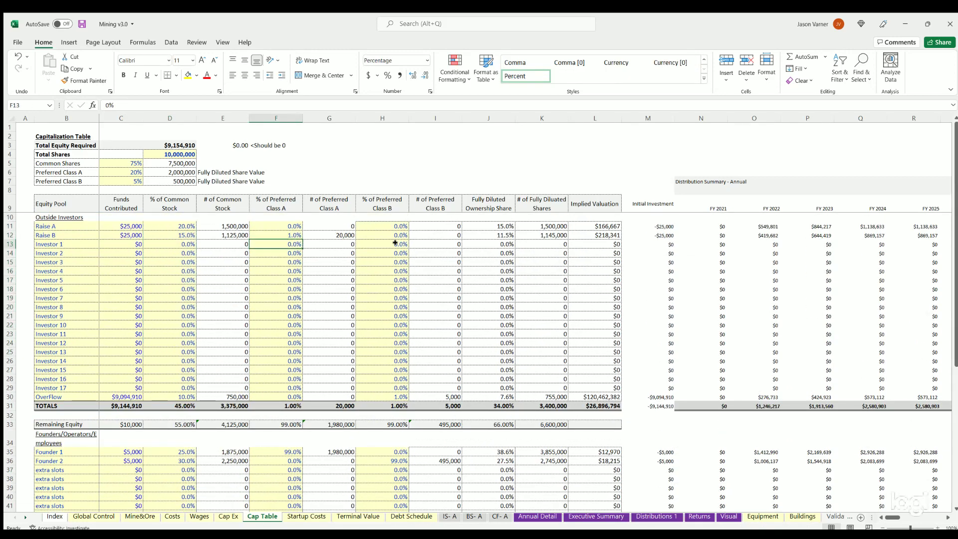
click(394, 243)
click(284, 251)
click(377, 251)
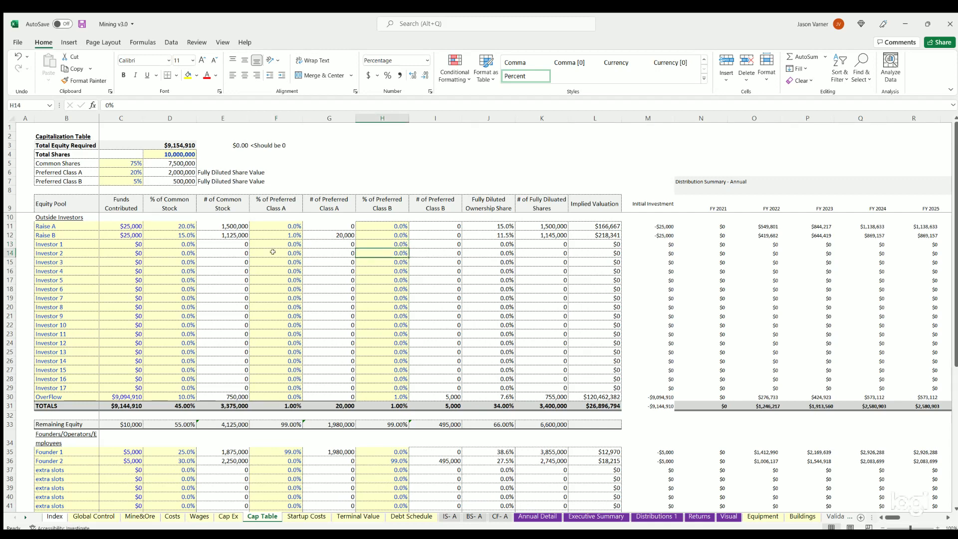
drag(501, 227, 492, 362)
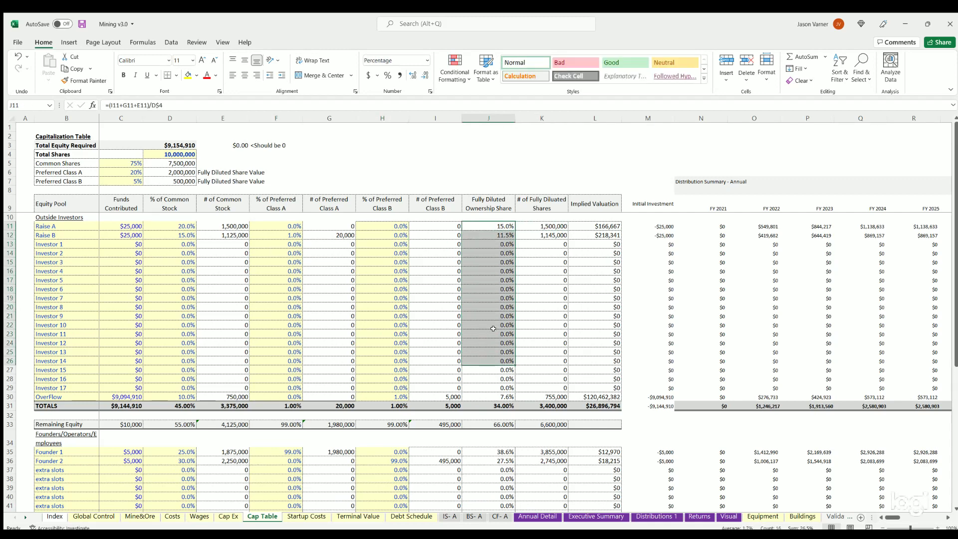
scroll(492, 403, down, 4)
scroll(493, 403, up, 4)
mouse_move(893, 518)
mouse_down()
mouse_move(938, 517)
mouse_move(893, 518)
mouse_up()
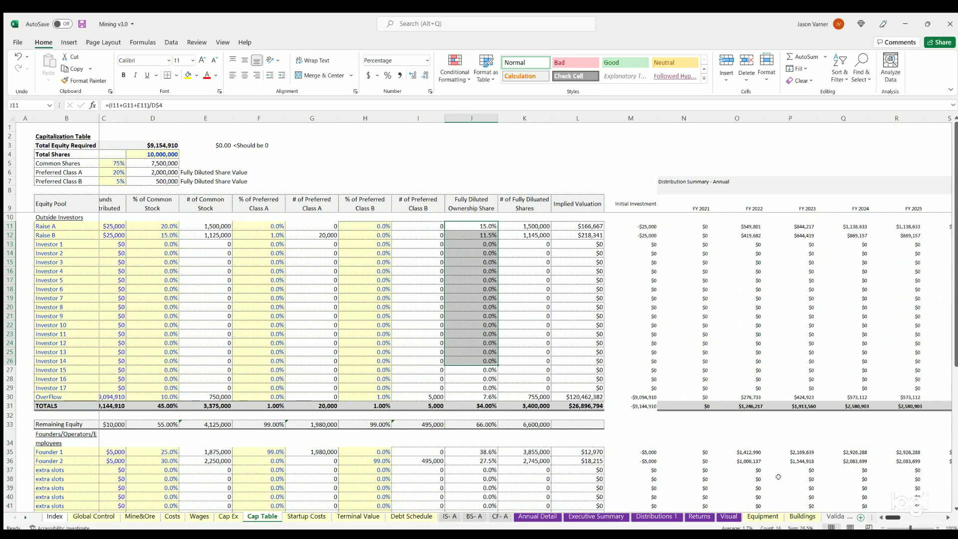
click(165, 278)
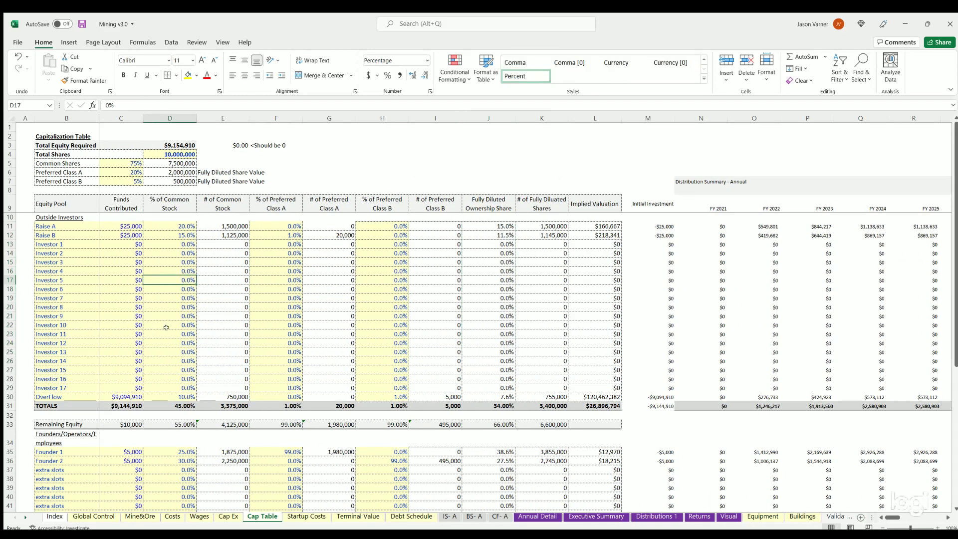
On Global Control, review Owner and Investors Equity and the income and capital gains tax rates.
click(83, 516)
click(232, 287)
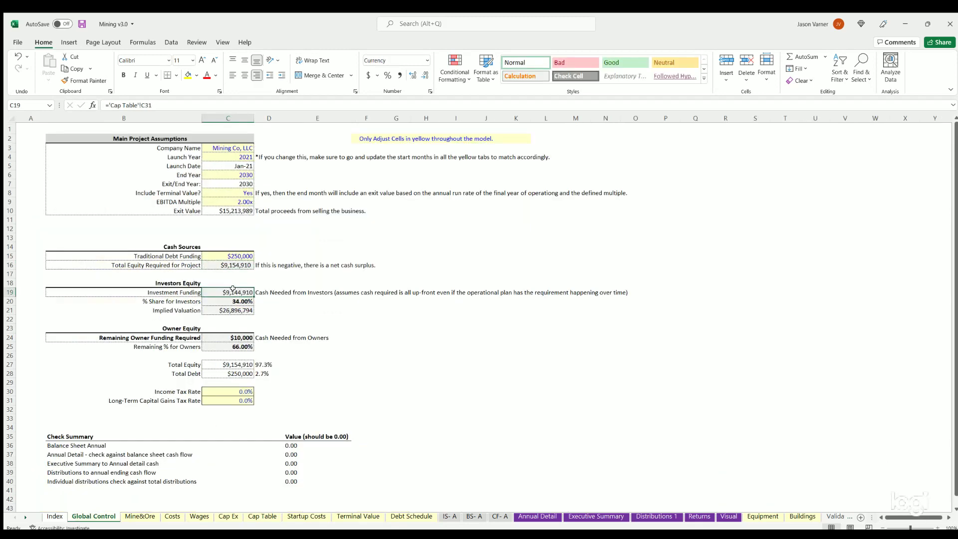
click(180, 283)
click(180, 327)
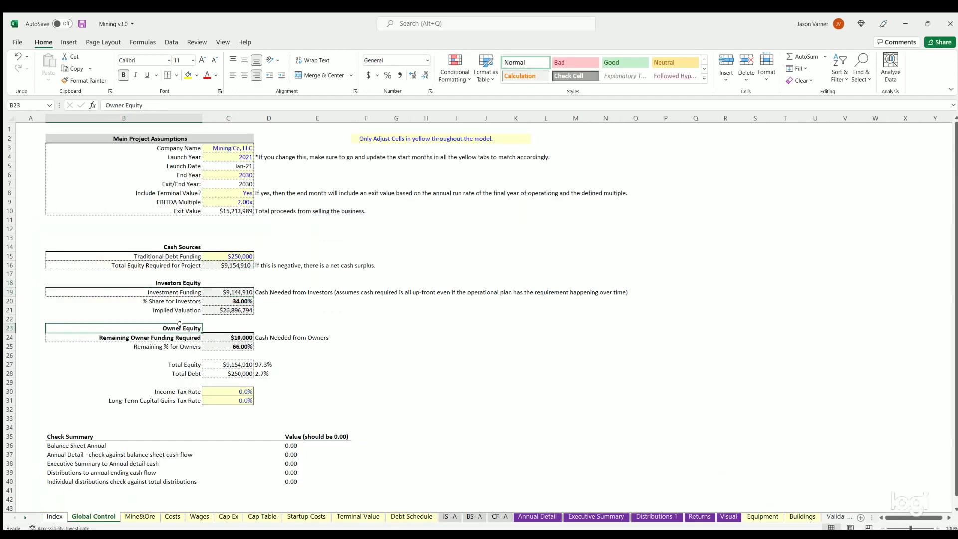
click(178, 281)
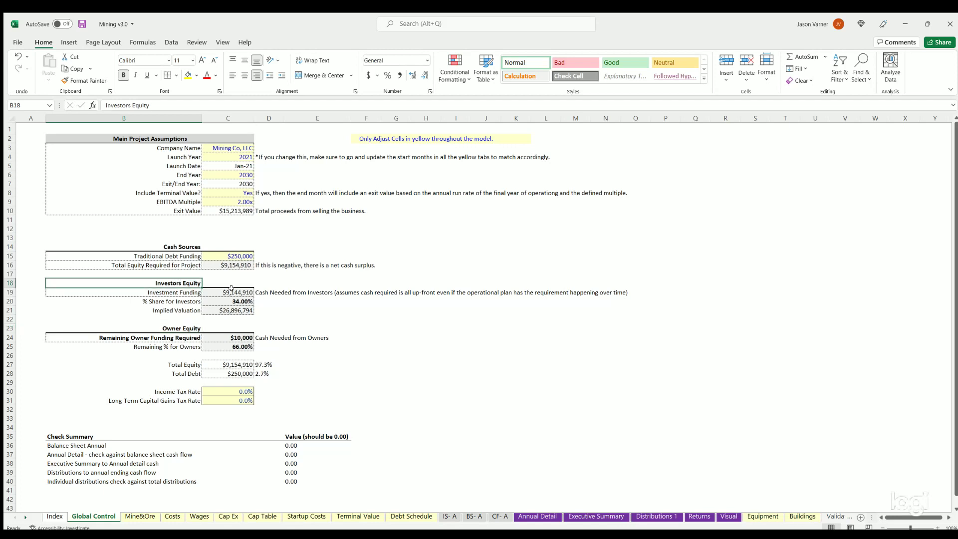
drag(228, 386, 233, 400)
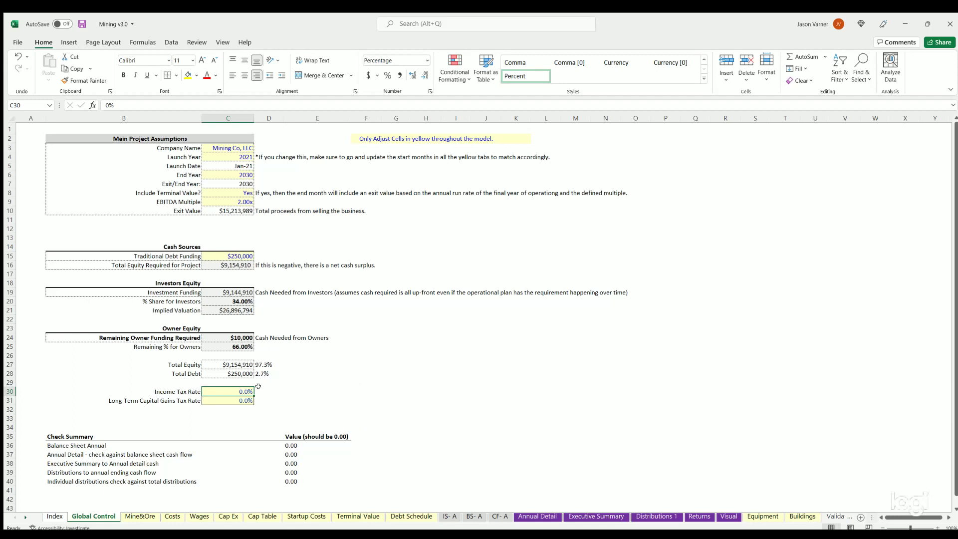
click(231, 398)
Check Terminal Value's extraordinary income percentage, recheck the Global Control tax rates, then view Mine&Ore.
click(358, 516)
click(222, 192)
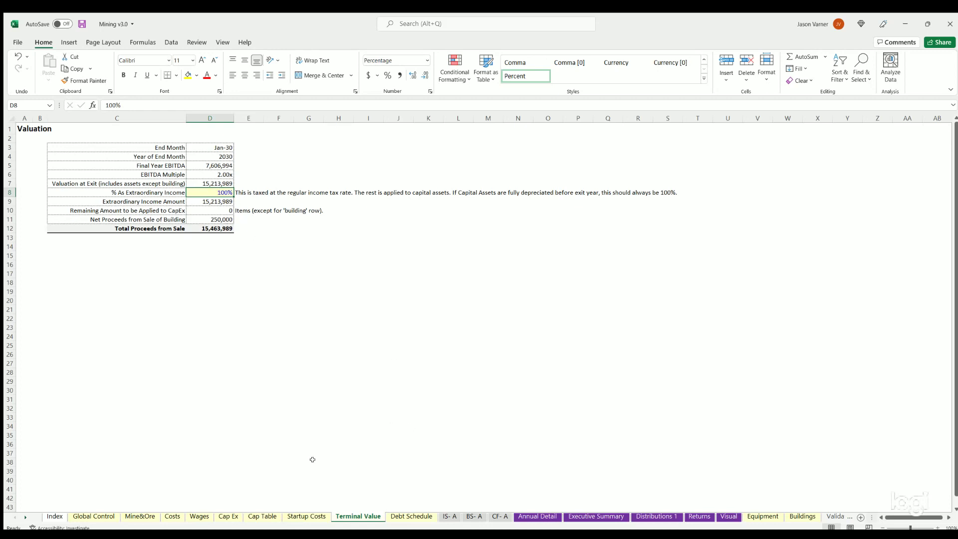
click(90, 518)
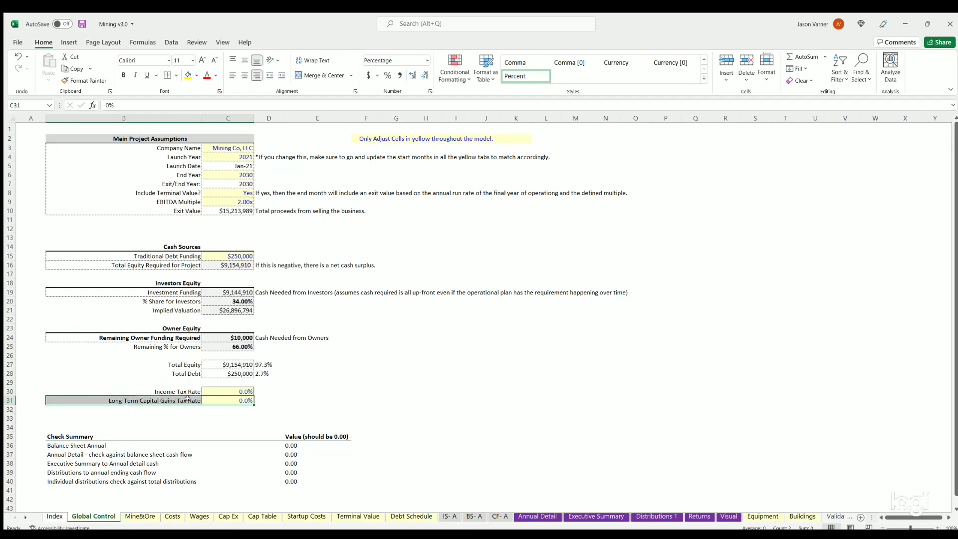
drag(199, 399, 175, 392)
drag(245, 390, 199, 400)
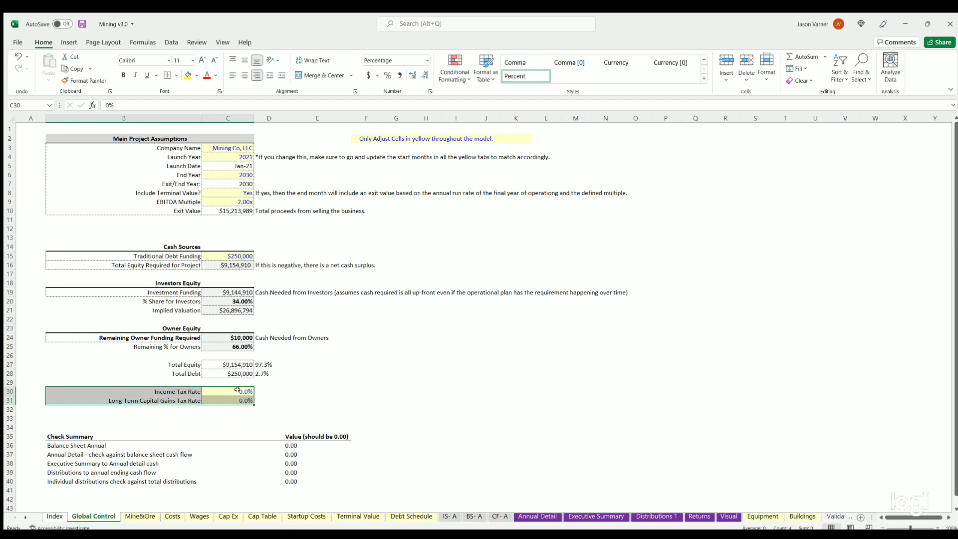
click(243, 389)
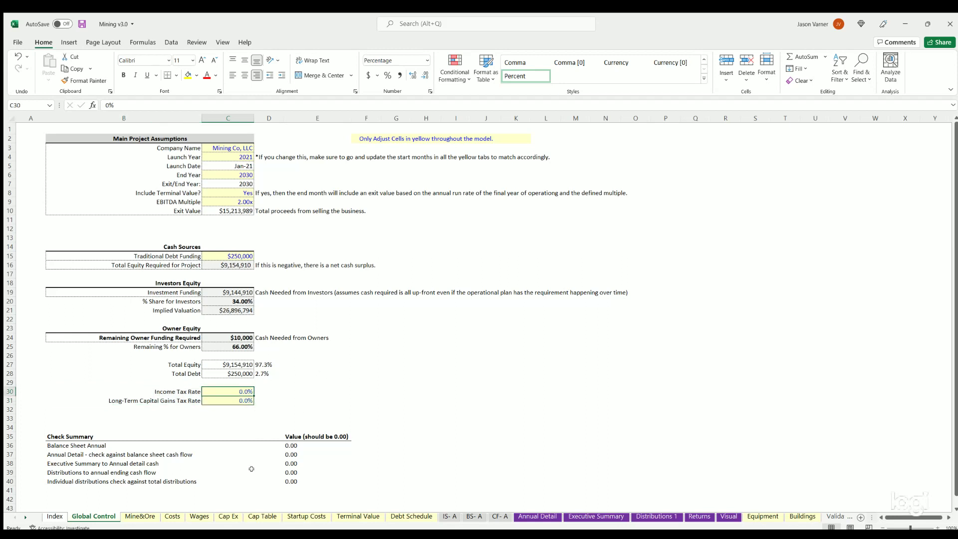
click(143, 517)
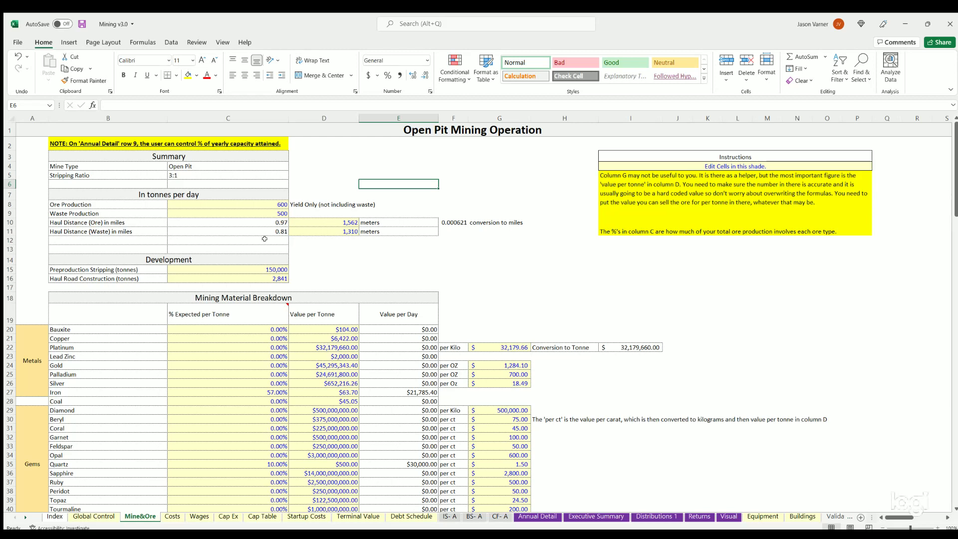
click(235, 203)
click(233, 210)
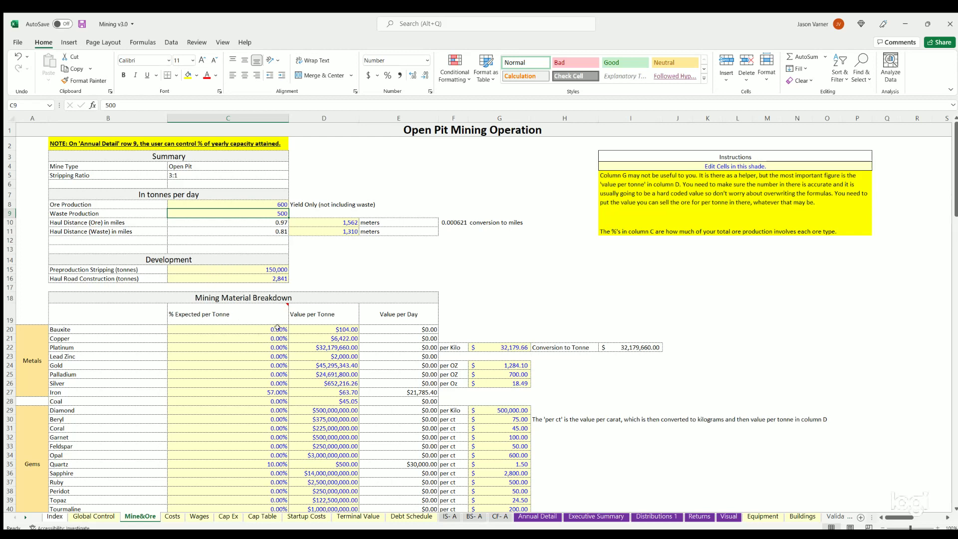
scroll(277, 328, down, 4)
click(242, 219)
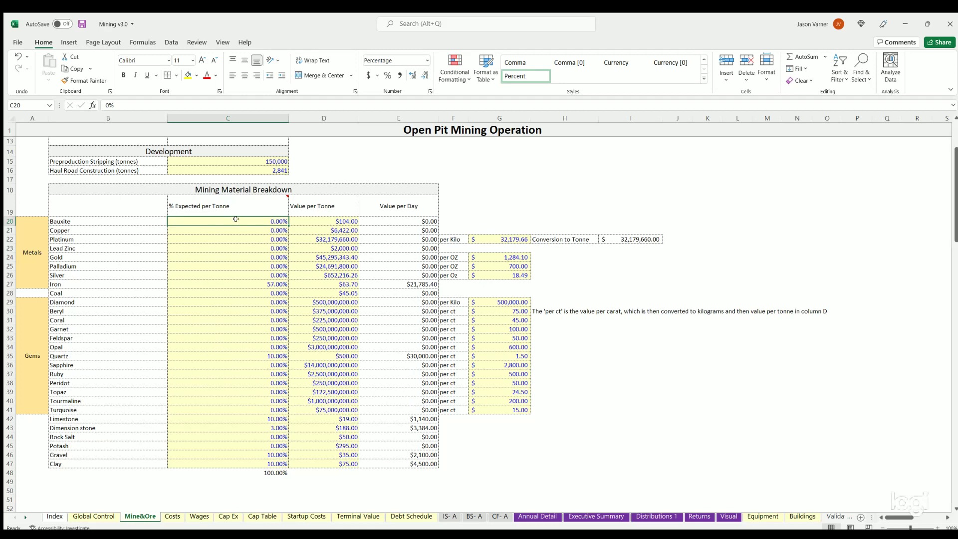
drag(63, 219, 67, 280)
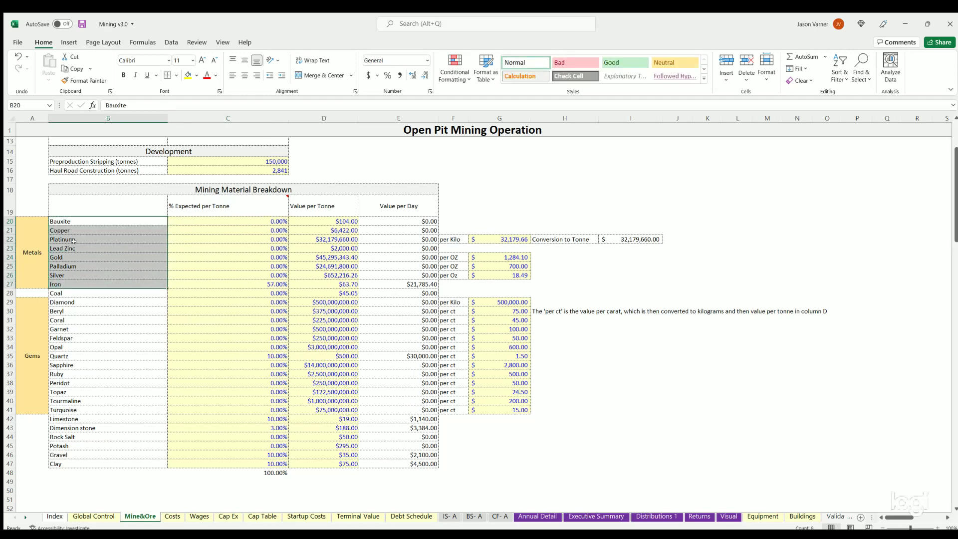
click(72, 291)
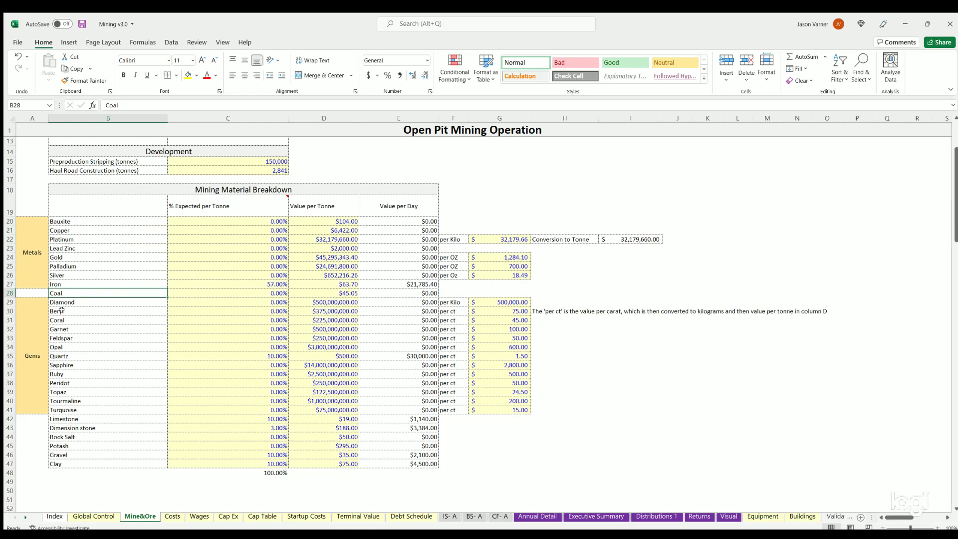
drag(63, 302, 64, 410)
click(63, 419)
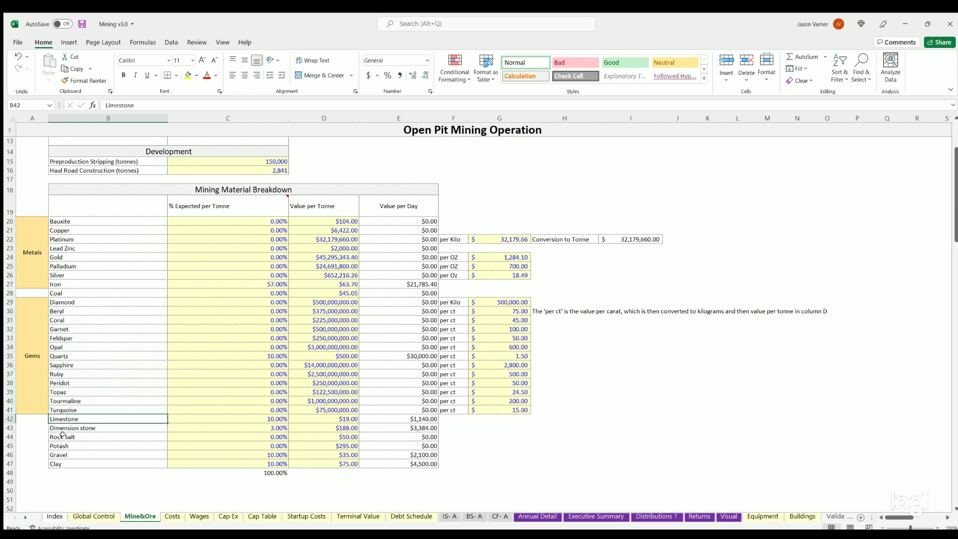
click(65, 438)
click(65, 445)
click(67, 455)
click(67, 463)
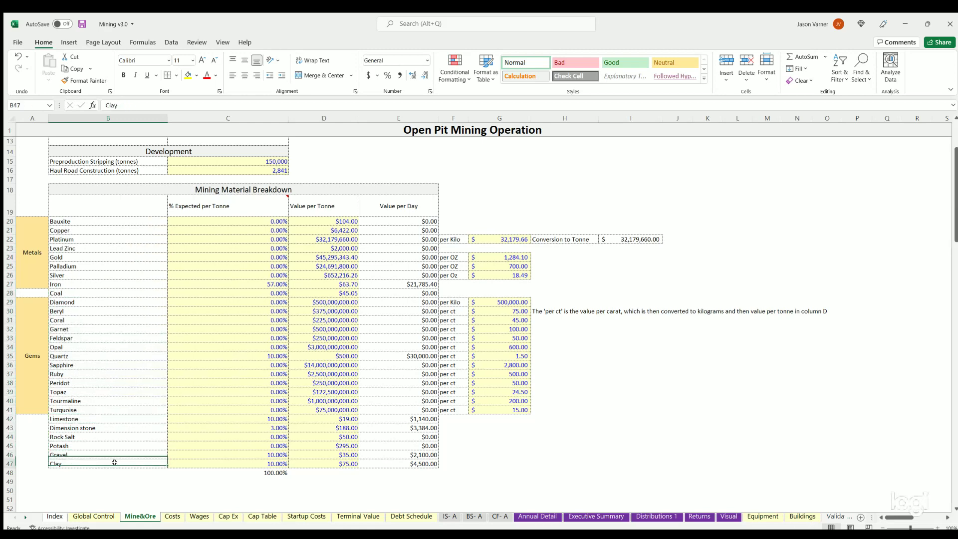
drag(253, 220, 235, 464)
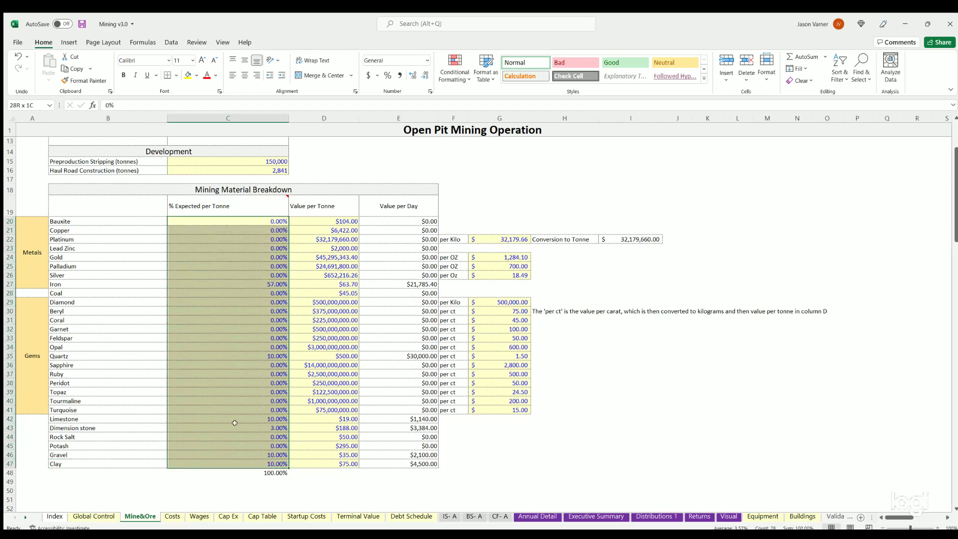
click(243, 240)
click(334, 222)
key(Down)
key(Down)
key(Down)
key(Down)
key(Down)
key(Down)
key(Down)
key(Down)
key(Down)
key(Down)
key(Down)
key(Down)
key(Down)
key(Down)
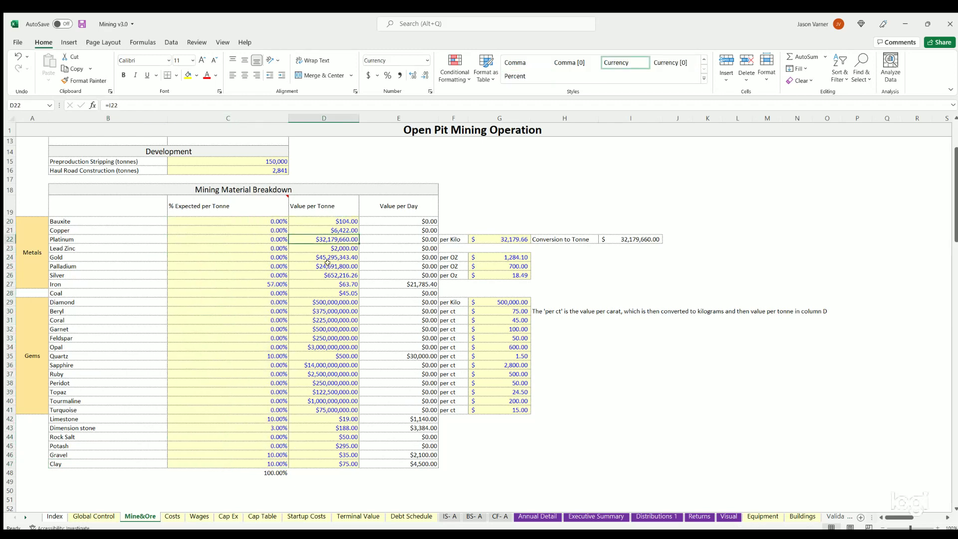
click(392, 238)
click(506, 236)
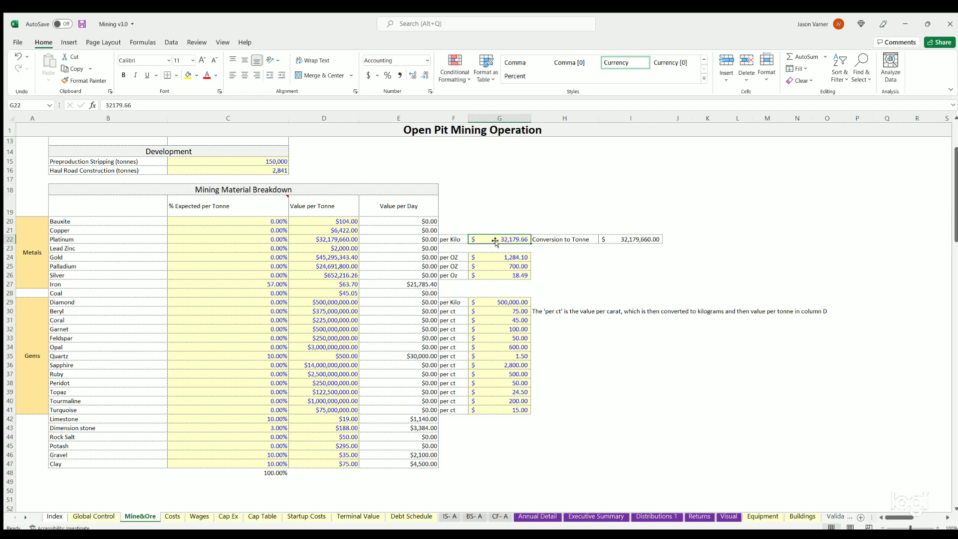
click(496, 255)
click(499, 264)
click(499, 235)
click(497, 260)
click(497, 266)
click(498, 275)
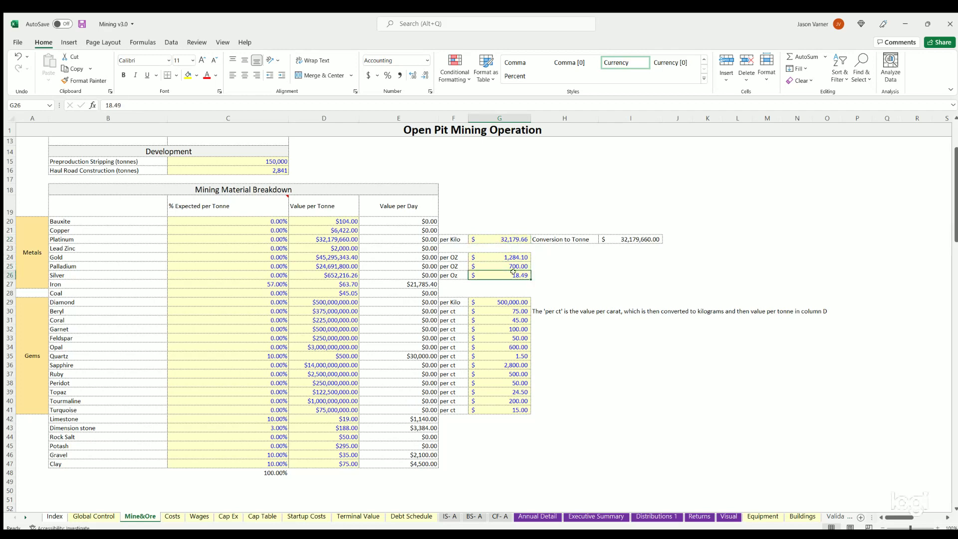
click(508, 302)
click(505, 311)
click(505, 329)
click(504, 338)
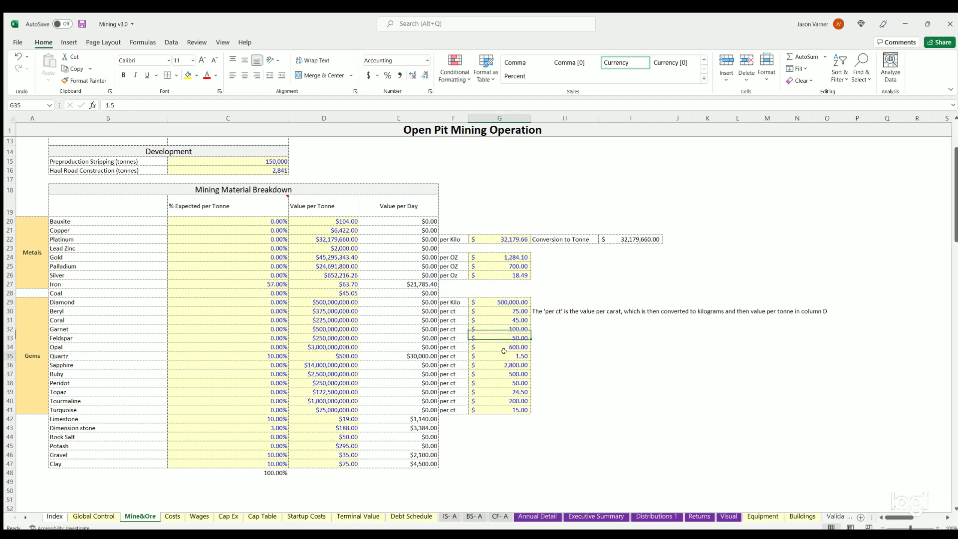
click(503, 354)
click(252, 282)
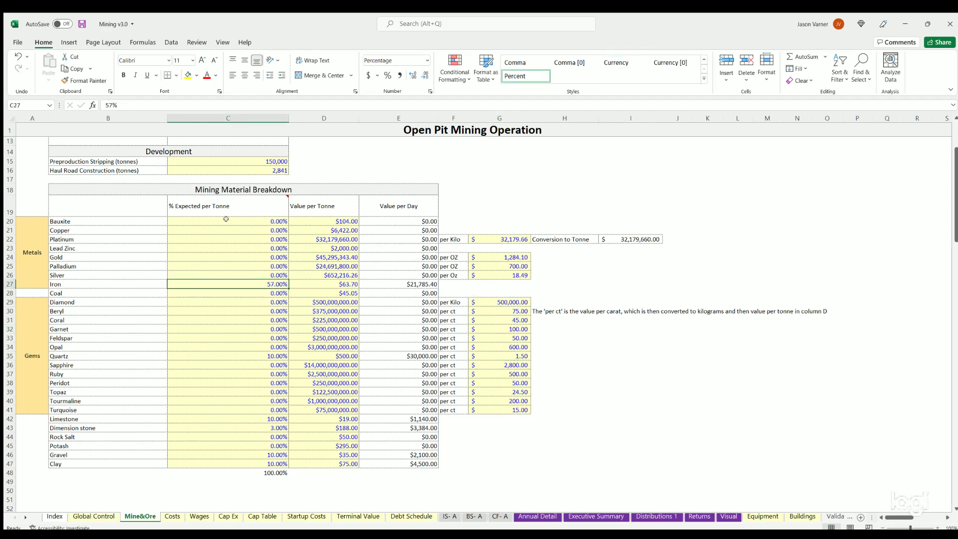
click(338, 220)
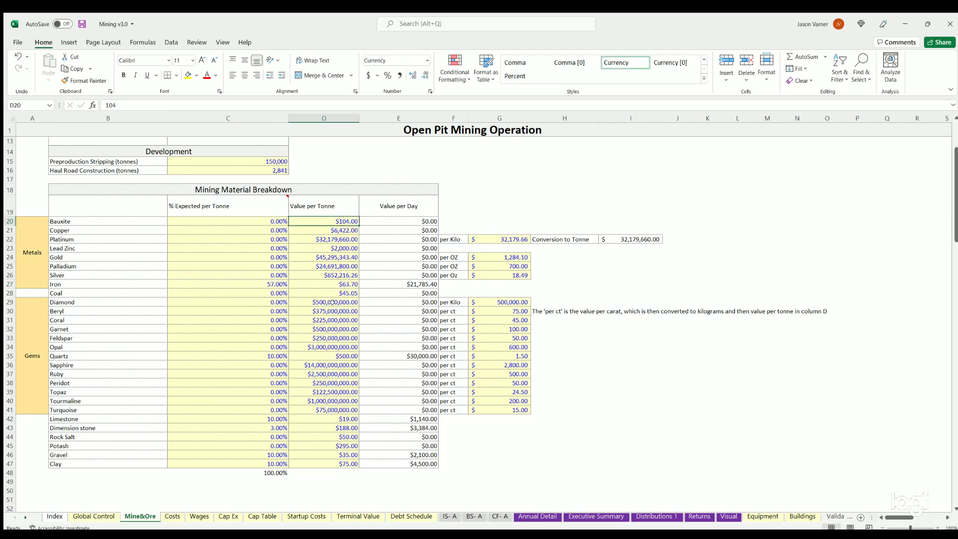
click(413, 220)
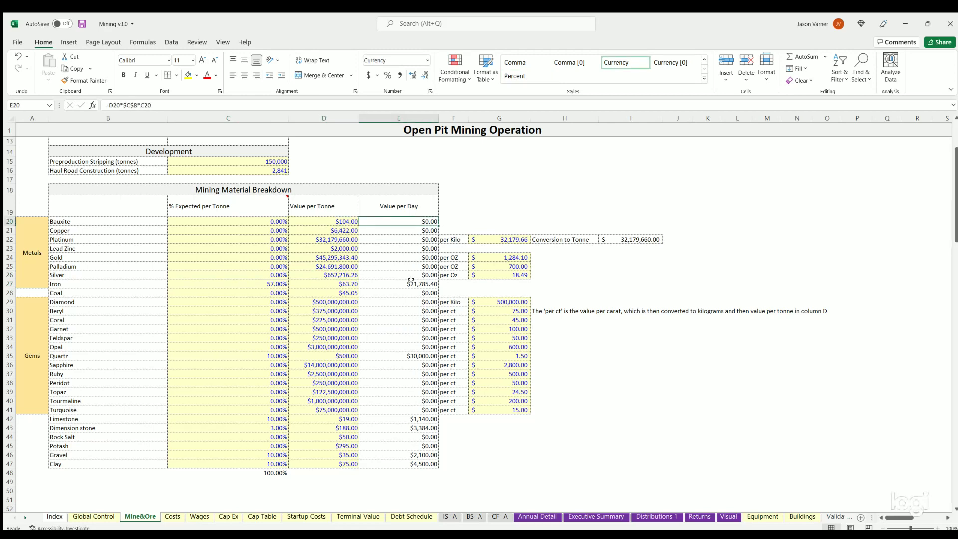
drag(258, 220, 254, 366)
click(269, 281)
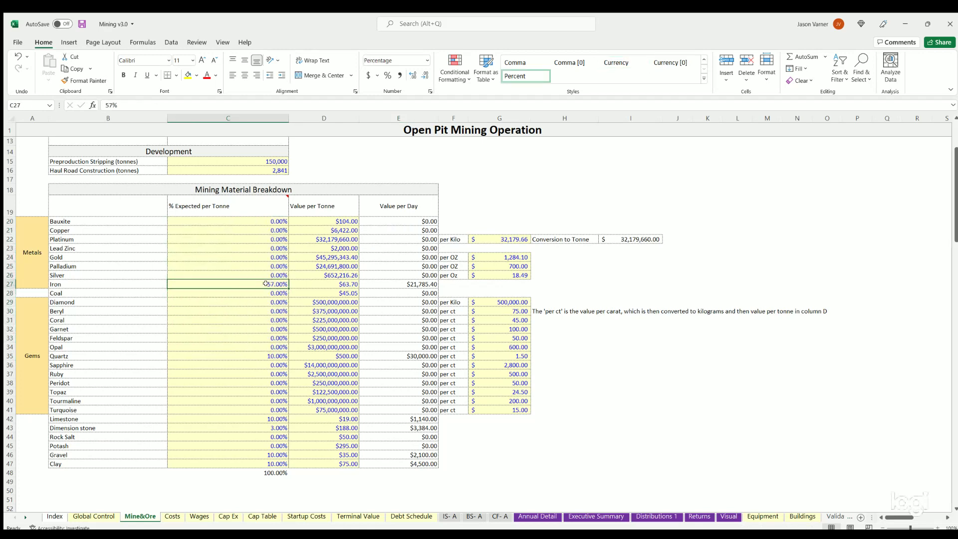
click(264, 355)
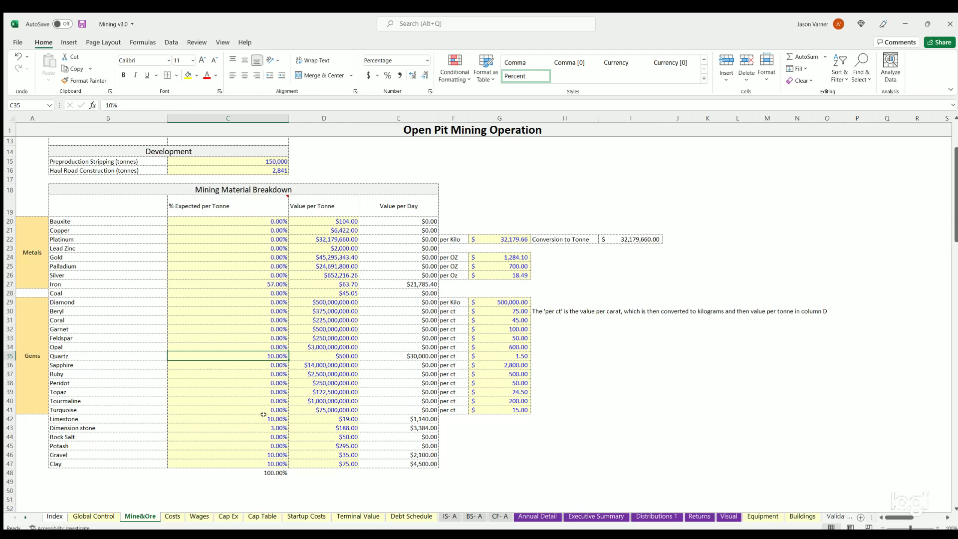
click(263, 416)
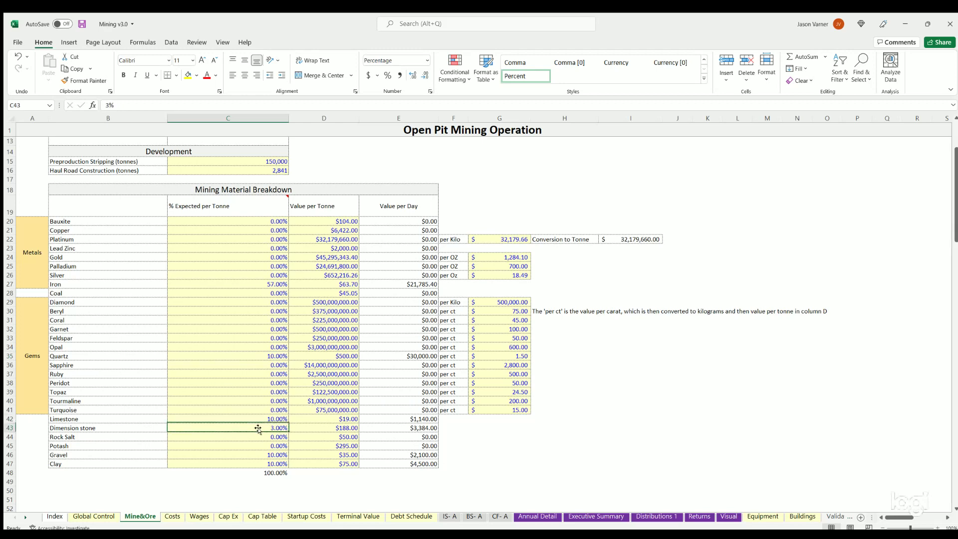
click(258, 428)
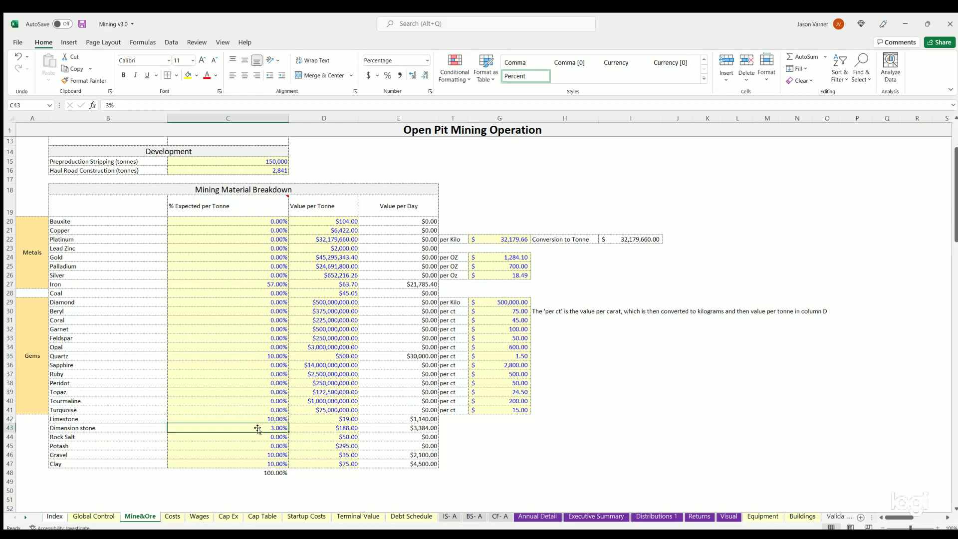
click(266, 452)
click(262, 462)
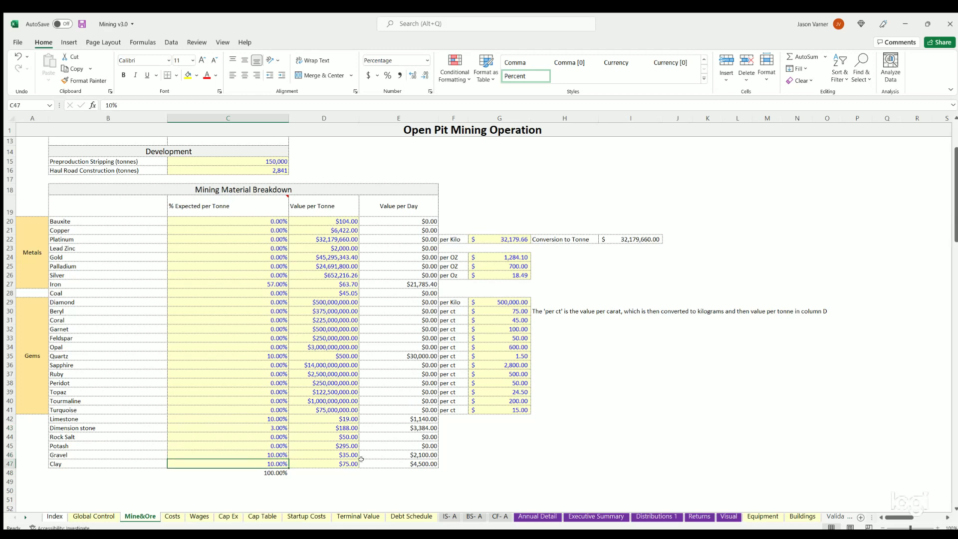
drag(414, 463, 410, 220)
click(407, 297)
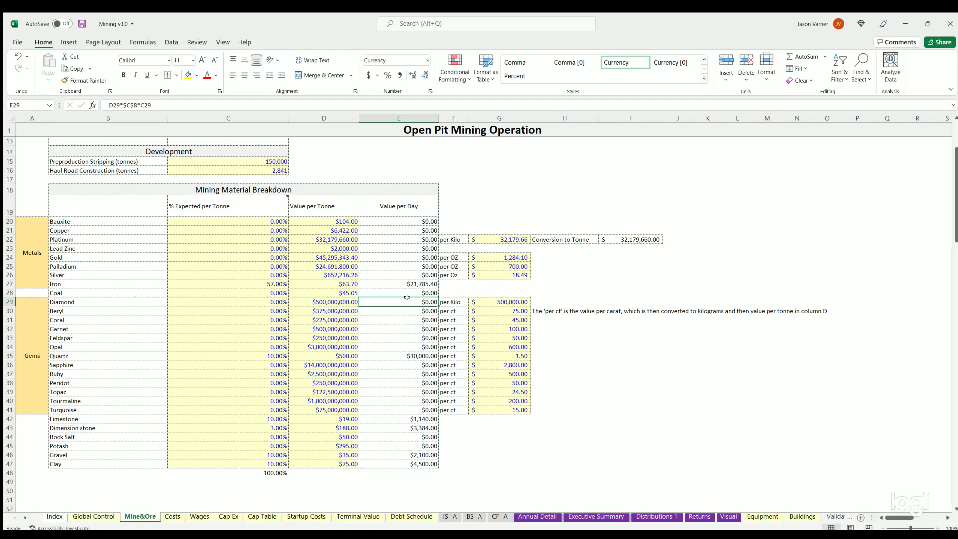
scroll(407, 298, up, 4)
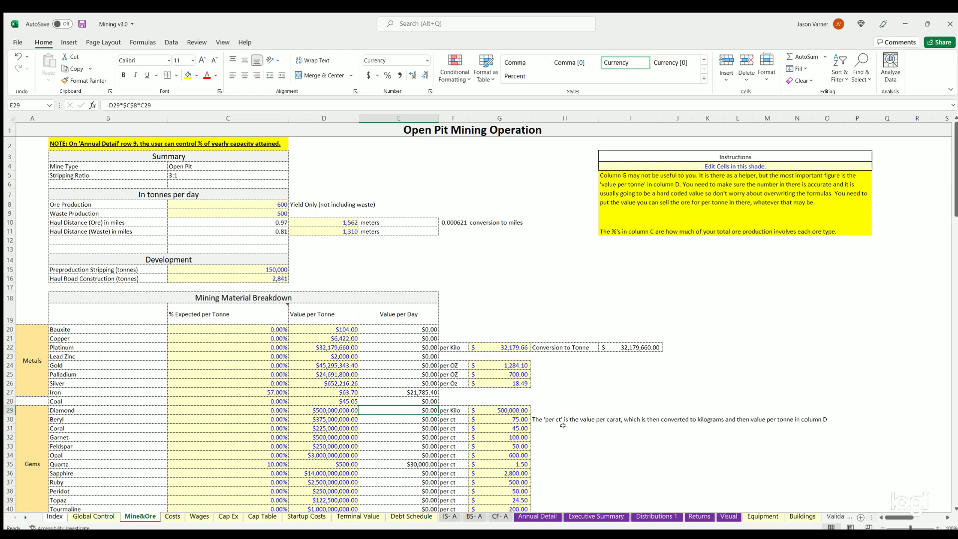
On Annual Detail, inspect the Max Annual Ore Production formula and FY 2021's 20% capacity.
click(541, 517)
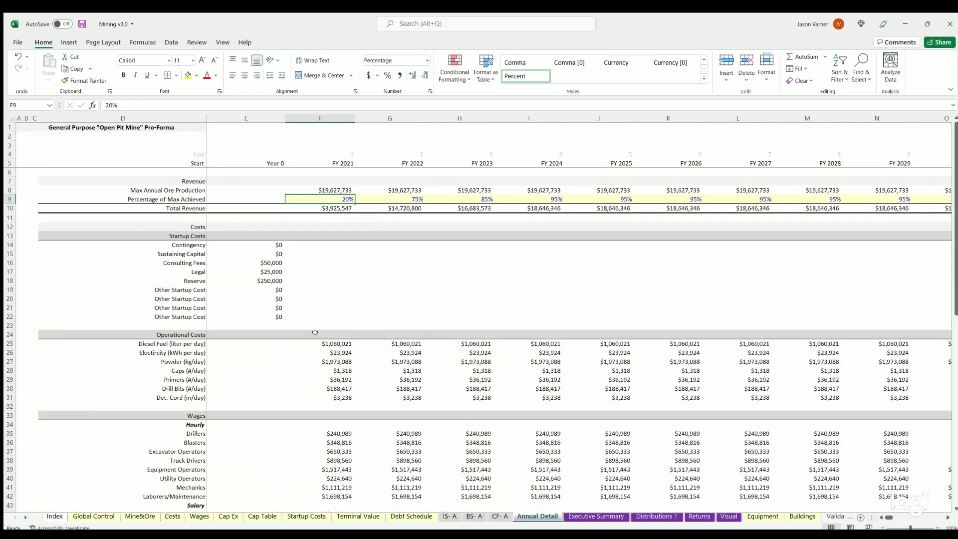
click(338, 190)
key(shift+Right)
key(shift+Right)
key(shift+Left)
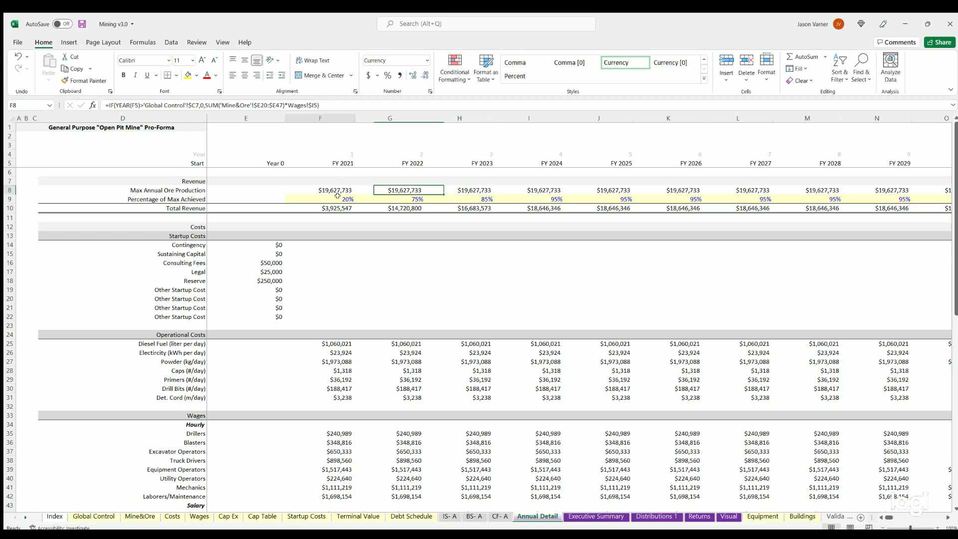
click(332, 197)
click(330, 188)
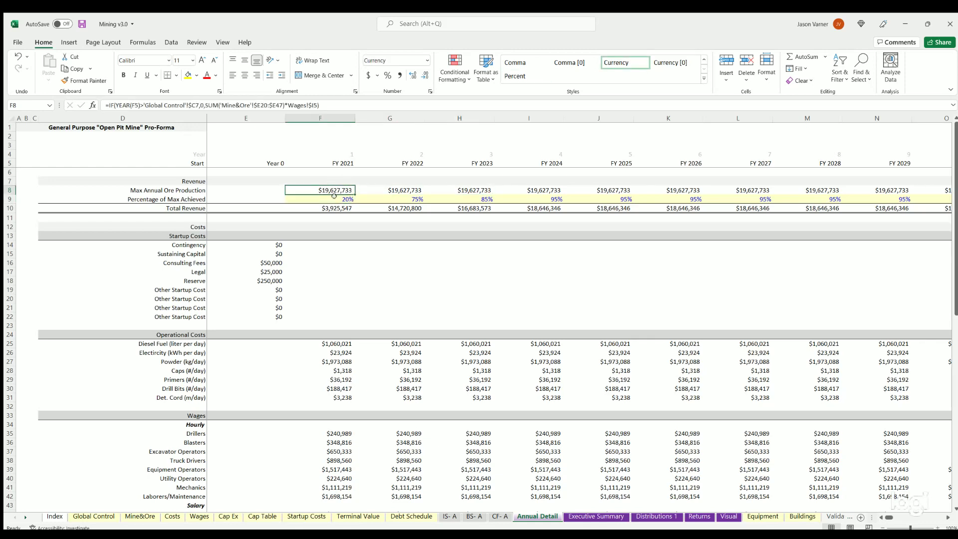
click(334, 196)
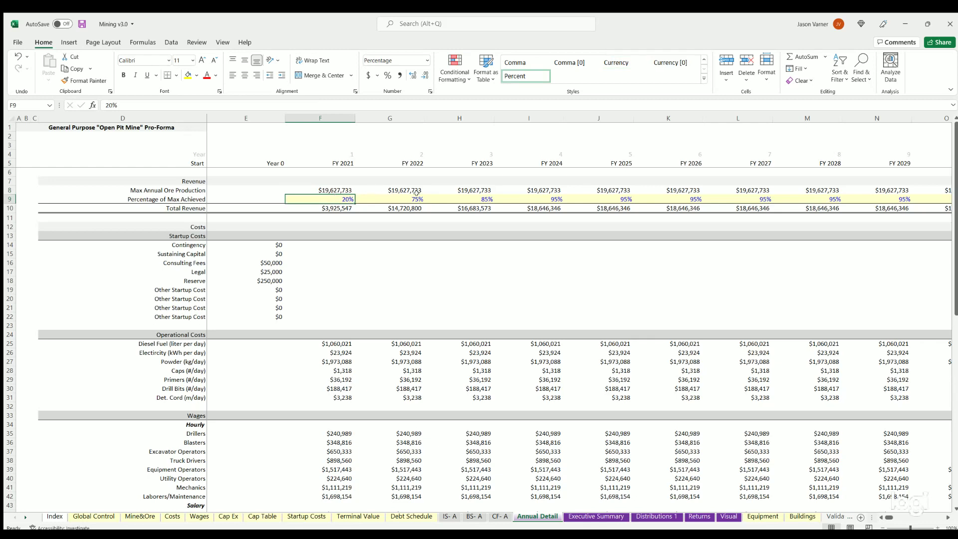
Check the 75%, 85% and 95% capacity for FY 2022–2024, then go to Costs.
key(Right)
key(Right)
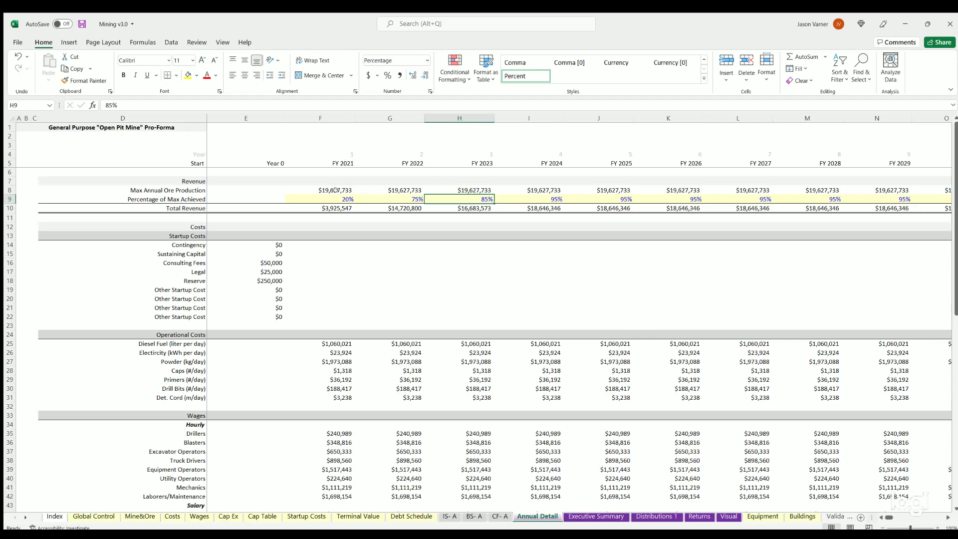
click(340, 198)
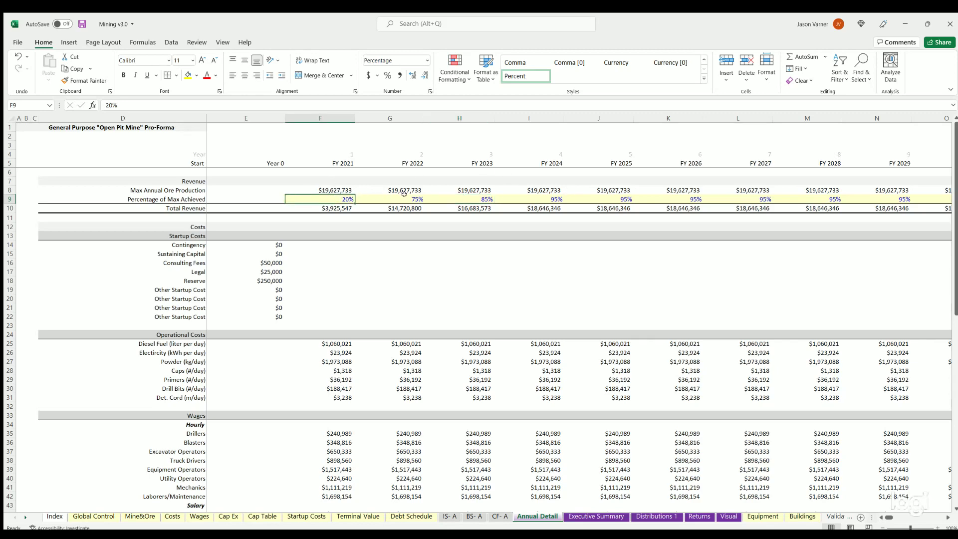
click(394, 199)
click(468, 197)
click(528, 198)
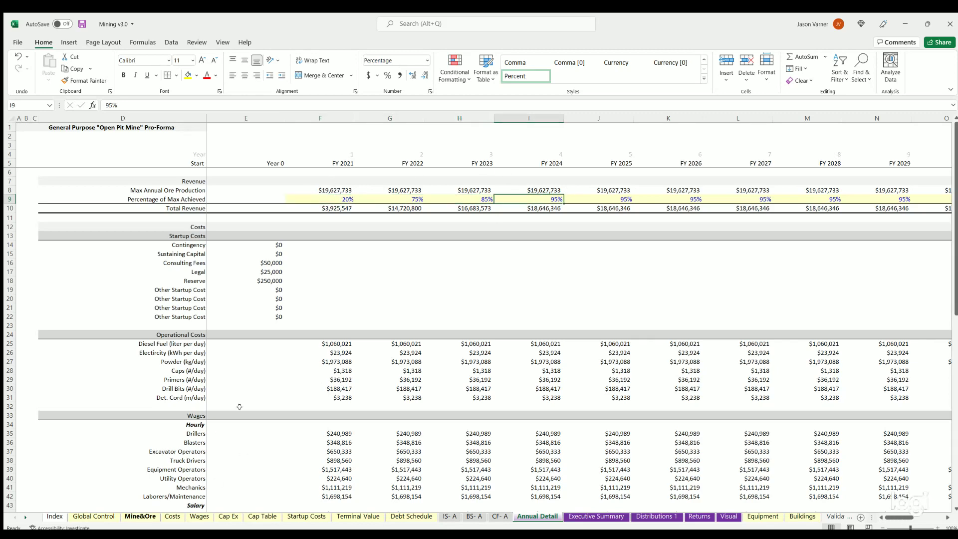
click(139, 517)
click(173, 516)
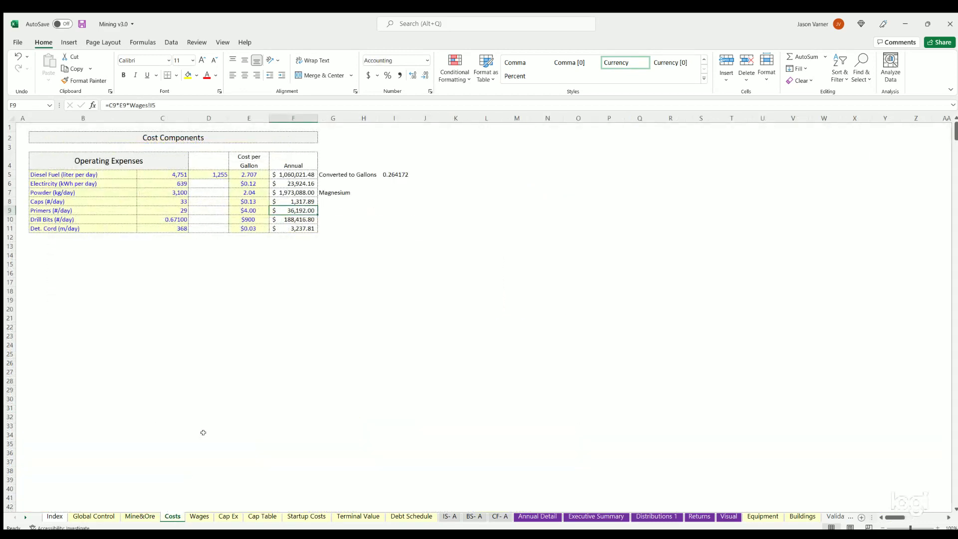
Review the operating expense lines Diesel Fuel through Det. Cord and daily quantities like 3,100 powder.
click(103, 173)
click(156, 176)
click(156, 193)
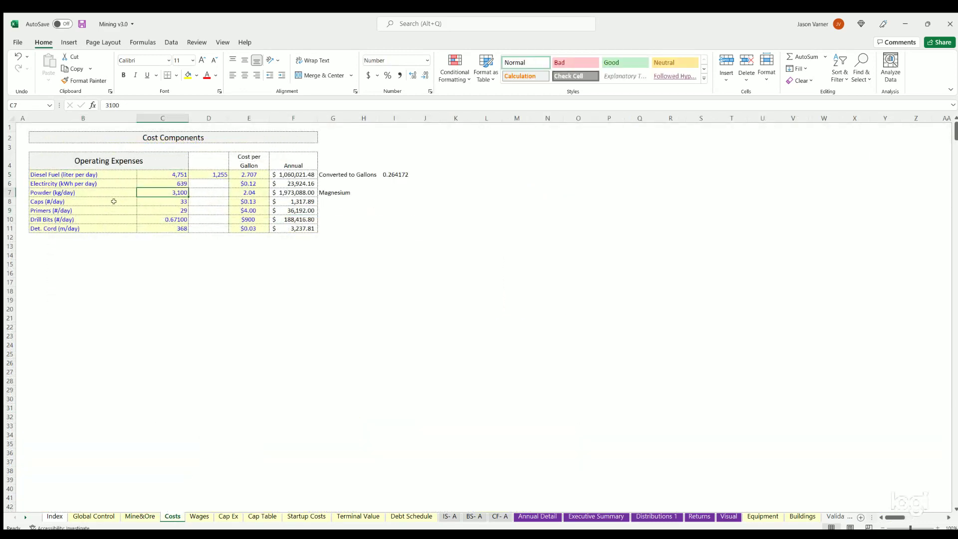
click(65, 173)
click(65, 193)
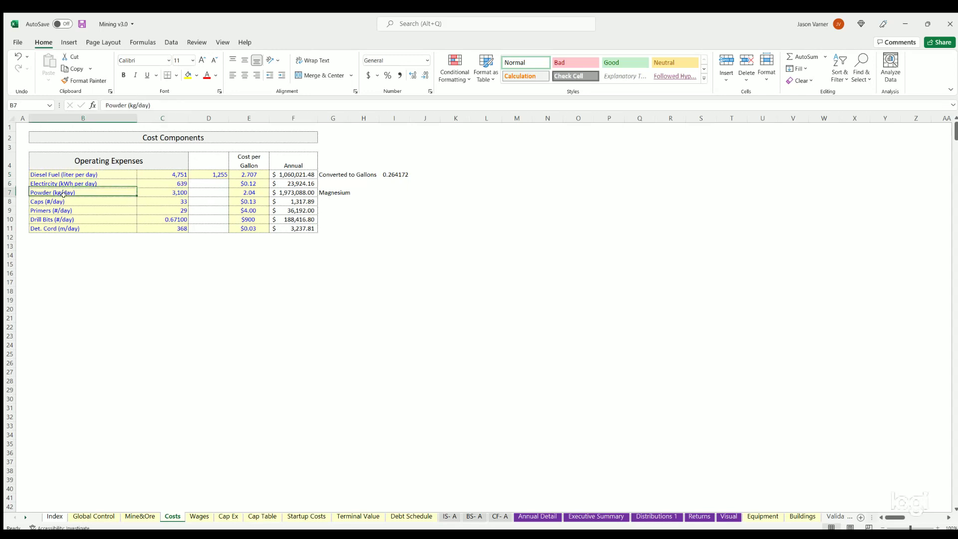
click(65, 202)
click(65, 210)
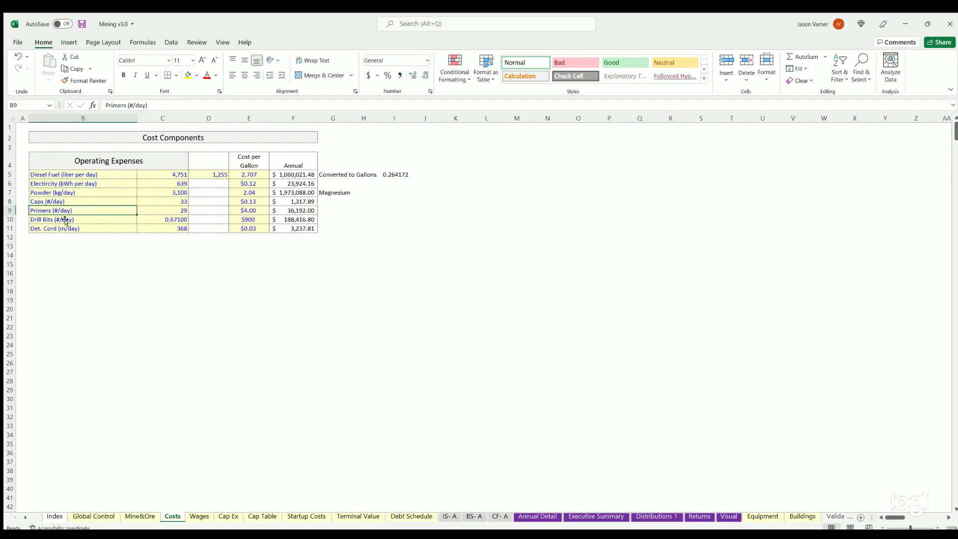
click(65, 220)
click(98, 226)
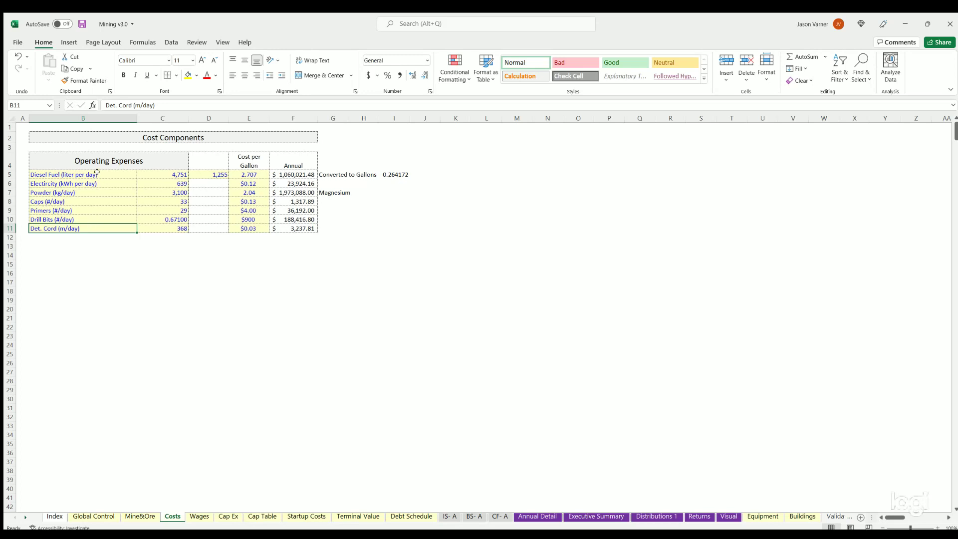
drag(98, 174, 97, 184)
key(ctrl+shift+Down)
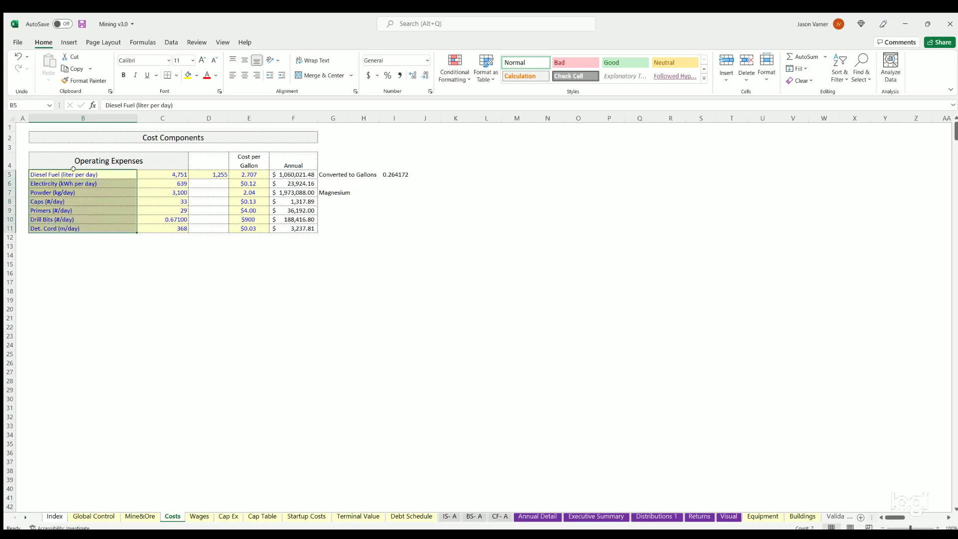
Inspect the annual Diesel Fuel cost formula and reselect the Electricity through Det. Cord labels.
click(295, 175)
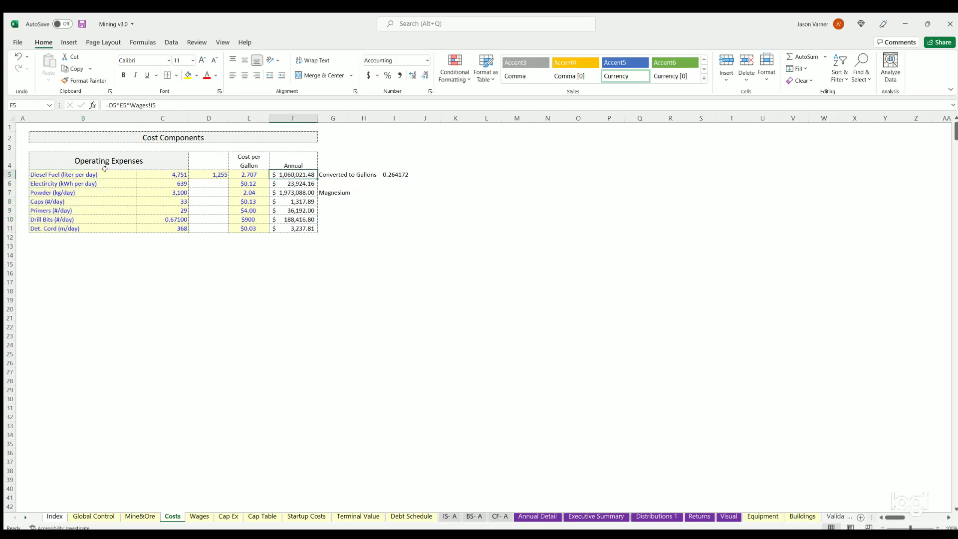
click(70, 183)
click(70, 202)
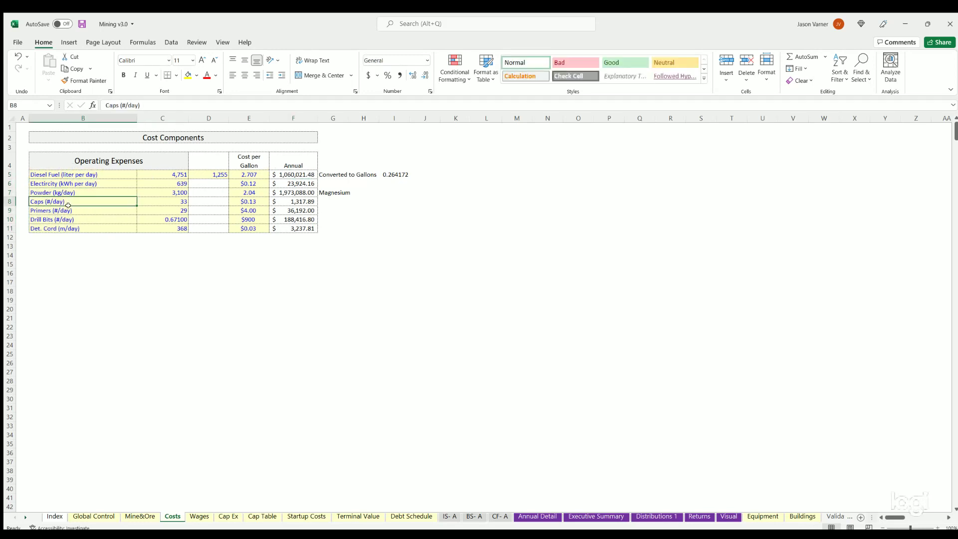
click(68, 210)
click(66, 219)
click(66, 225)
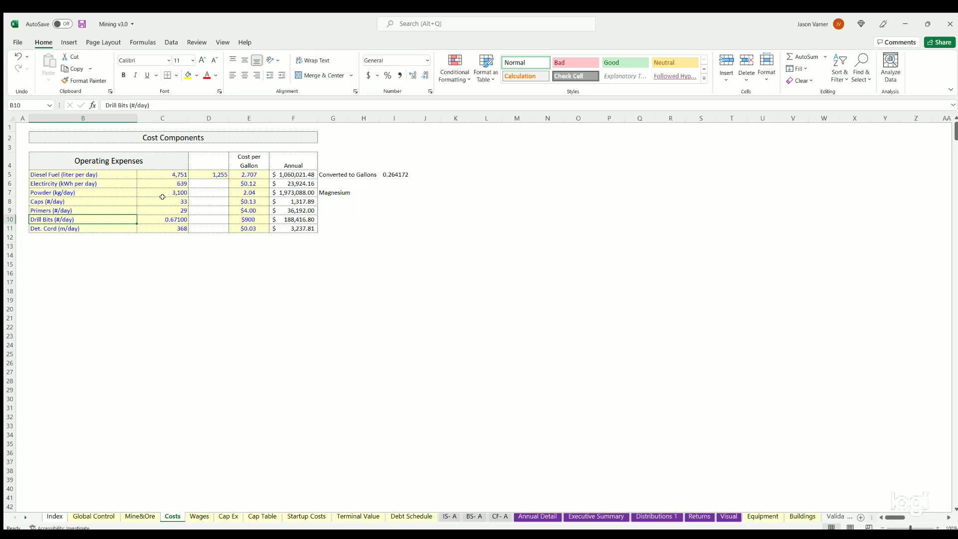
Check annual cost formulas for diesel, electricity, powder, primers and det. cord, plus caps' 0.128 unit cost.
click(295, 174)
click(294, 201)
click(294, 219)
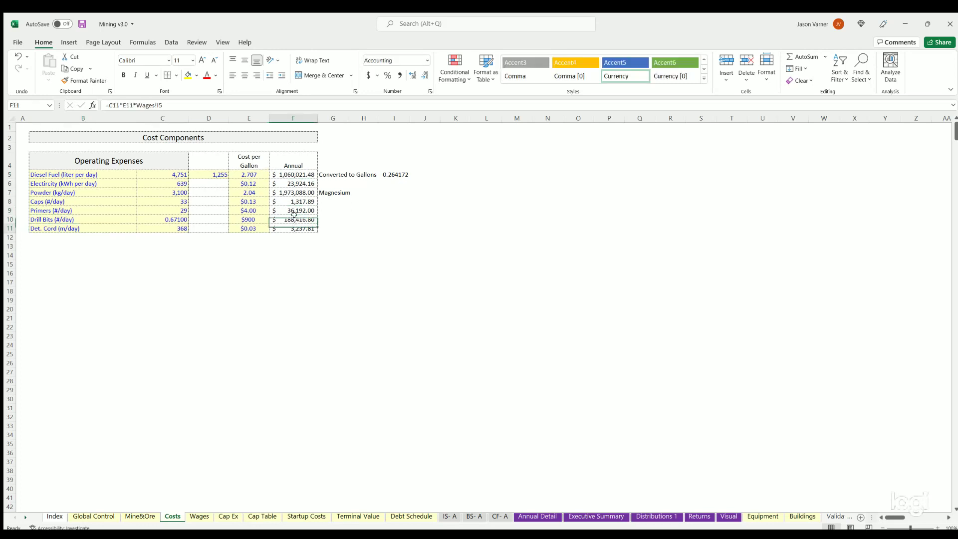
click(296, 193)
click(295, 211)
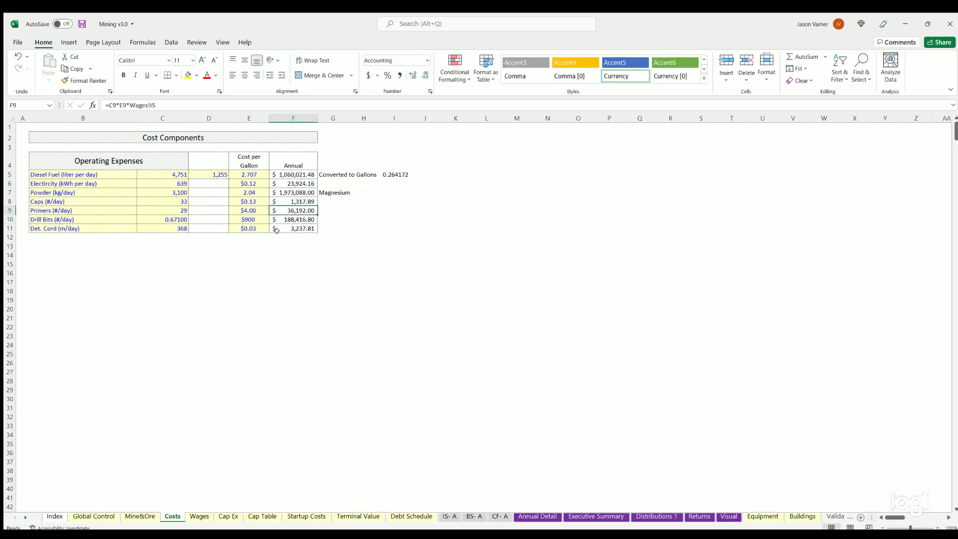
click(51, 192)
click(248, 202)
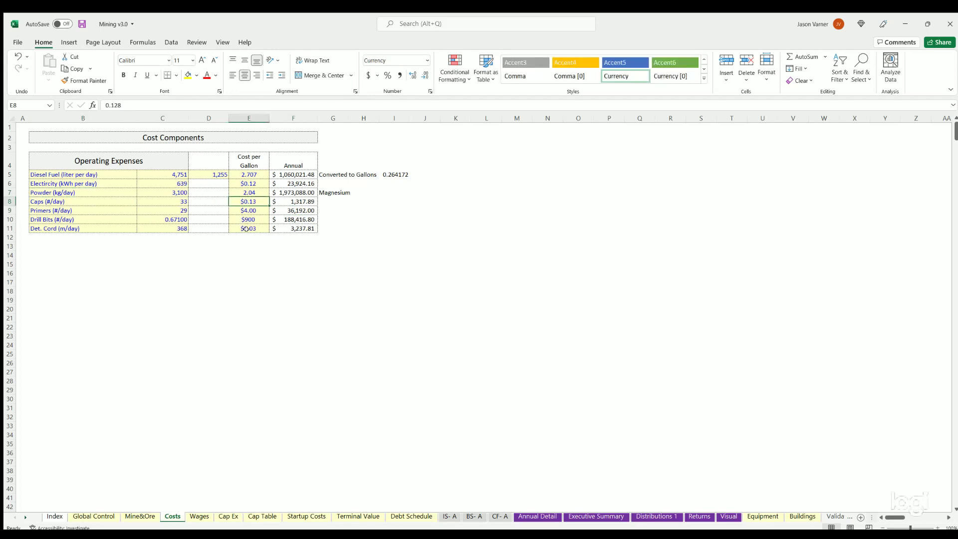
click(199, 516)
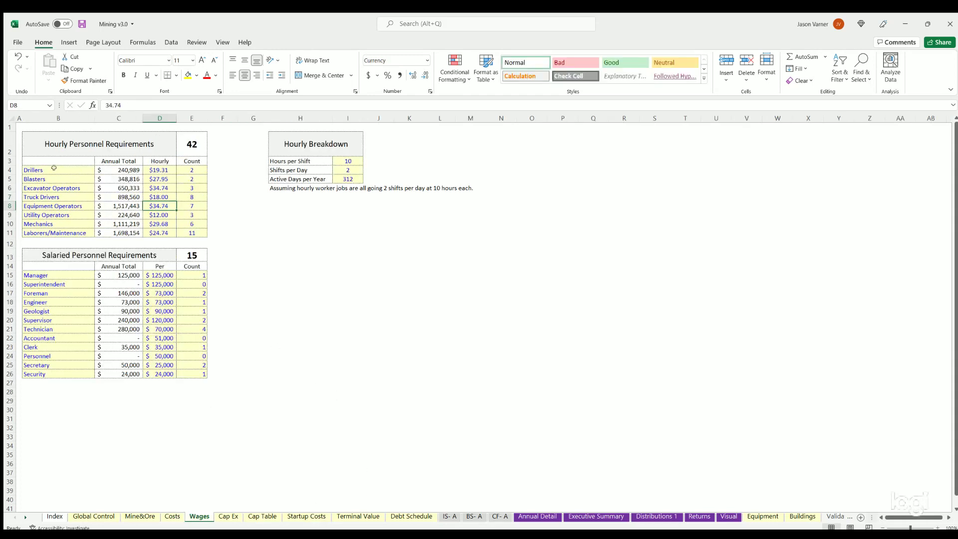
Review the hourly and salaried personnel tables: Accountant's 51,000 salary, 1 Engineer, 3 Excavator Operators.
drag(53, 168, 193, 232)
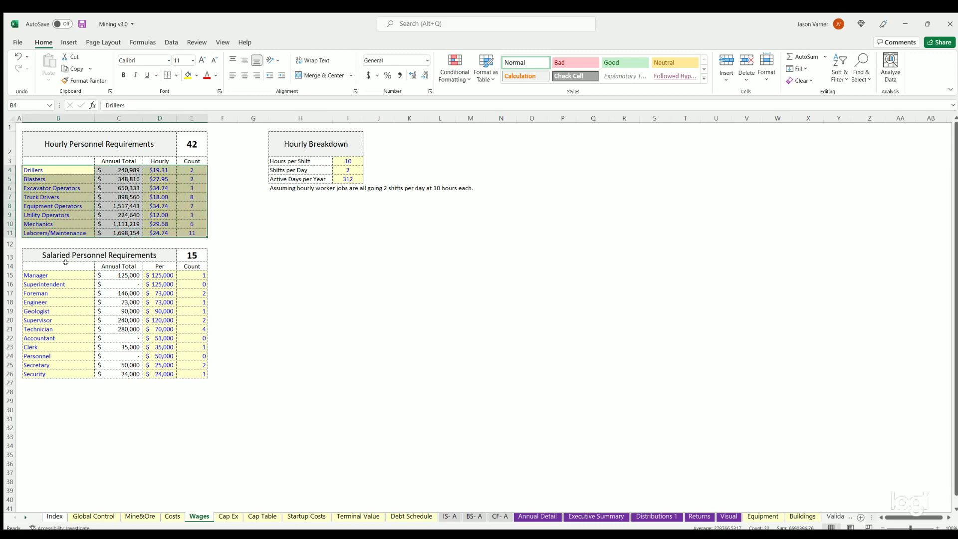
drag(49, 273, 162, 336)
click(160, 338)
click(60, 275)
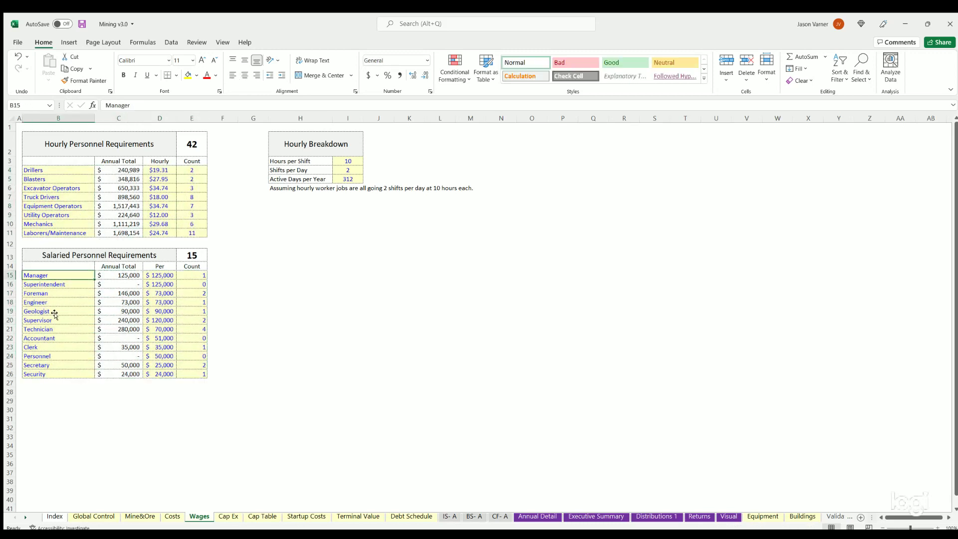
click(187, 301)
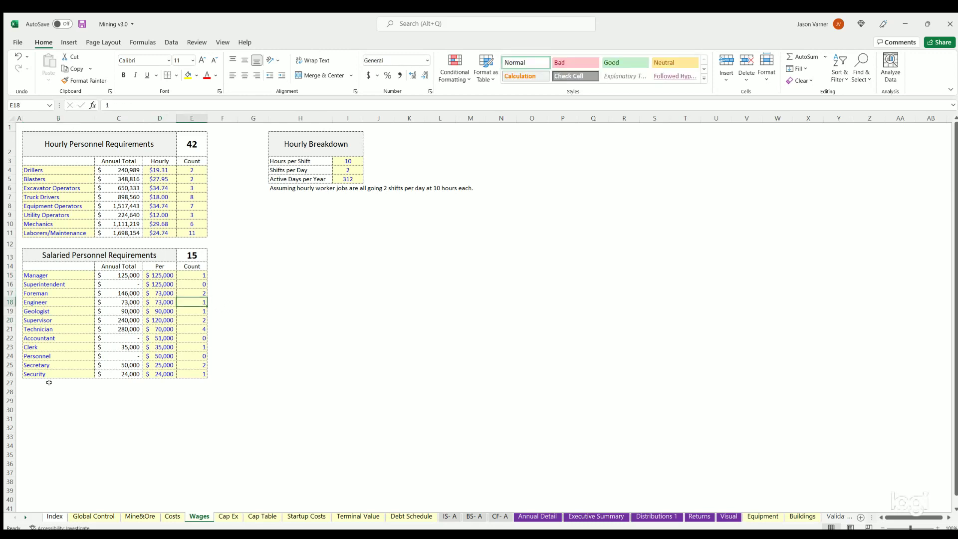
click(61, 195)
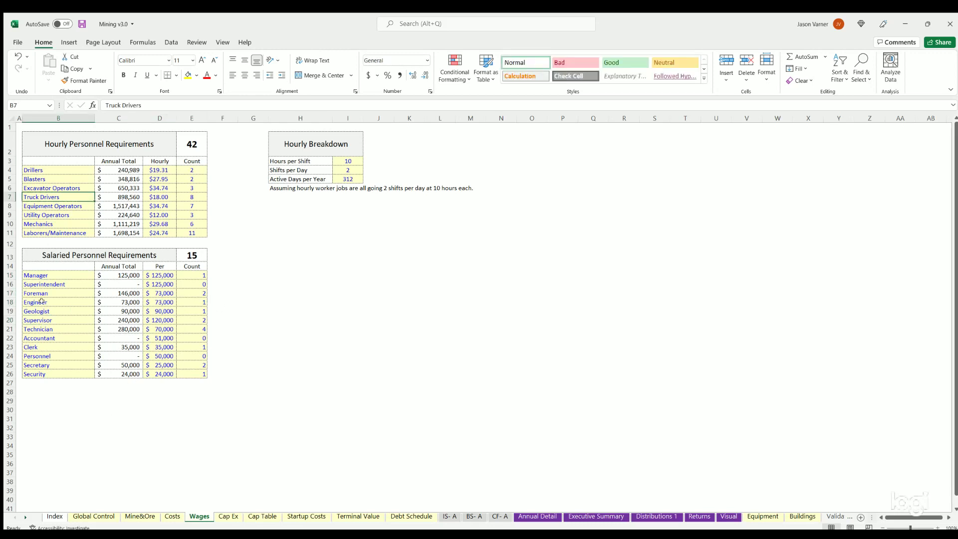
click(191, 188)
Check the Hourly Breakdown (10-hour shifts, 2 per day, 312 days) and the Truck Drivers wage formula.
click(335, 144)
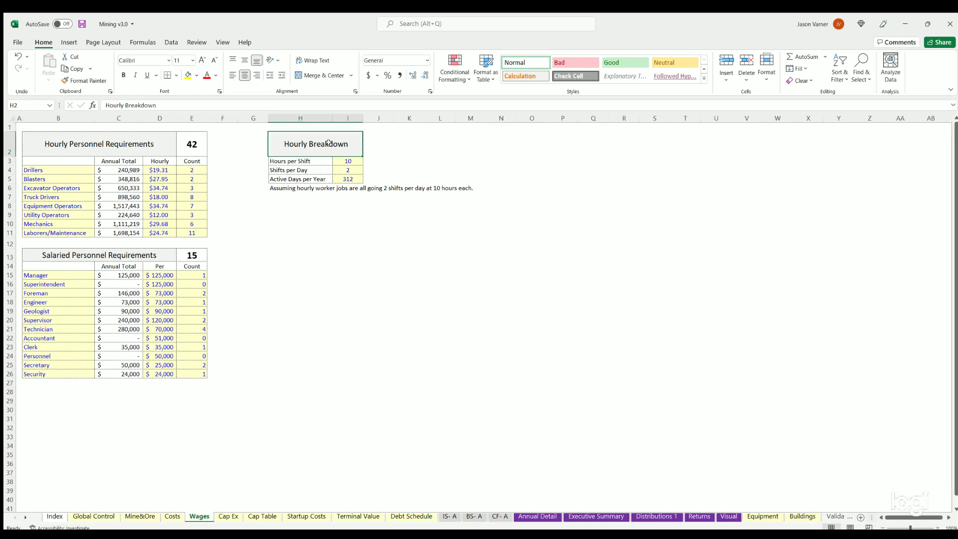
click(347, 160)
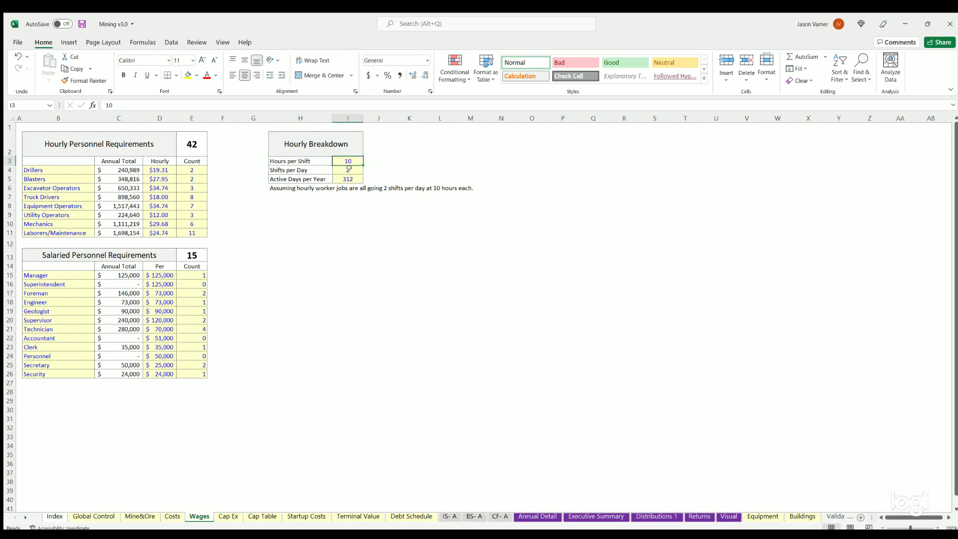
click(350, 169)
click(348, 177)
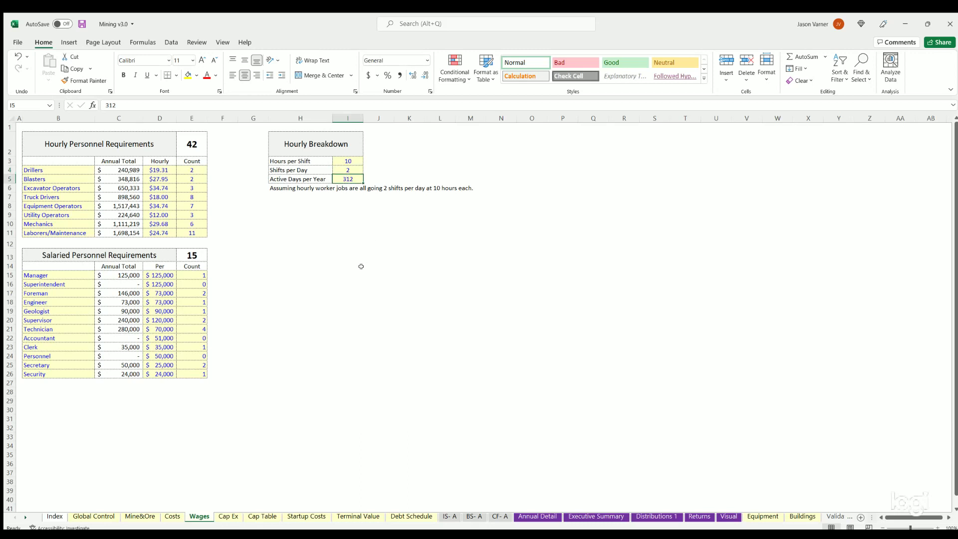
click(121, 168)
click(120, 196)
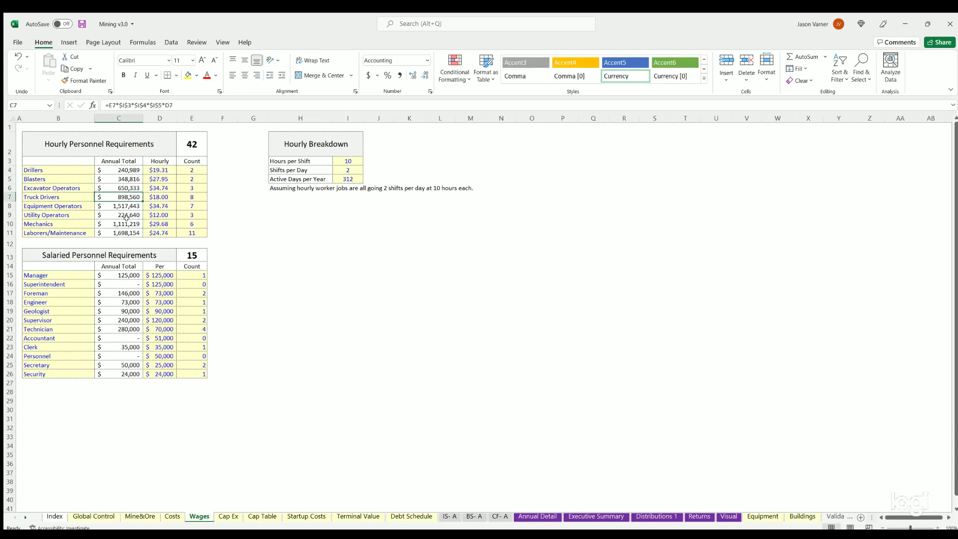
click(372, 272)
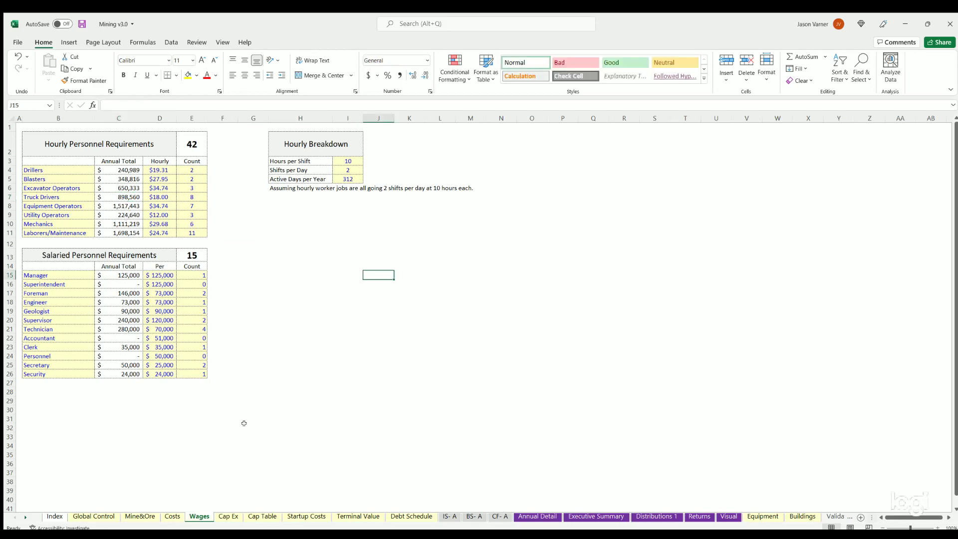
On Cap Ex, walk through the assets from Equipment Purchase and Haul Roads to the unused Extra Slots.
click(229, 516)
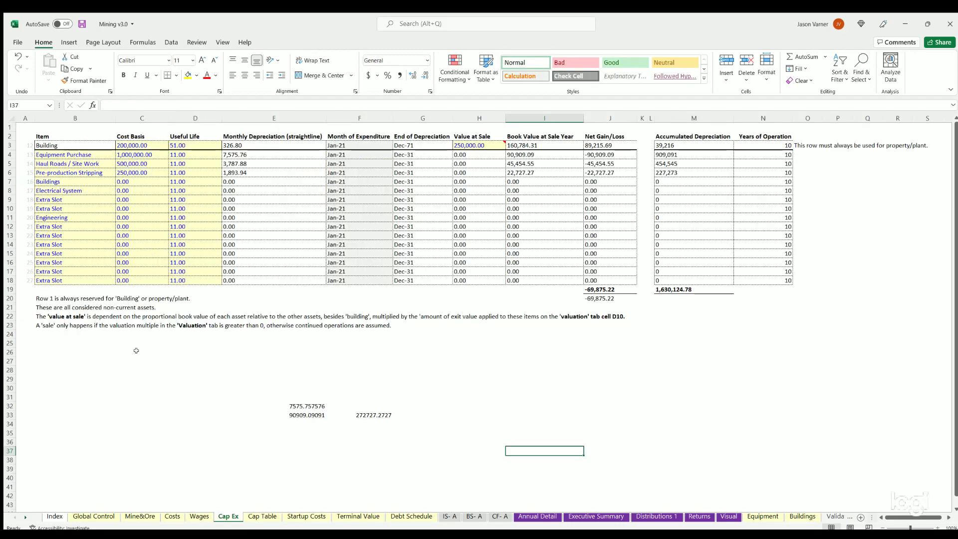
click(72, 154)
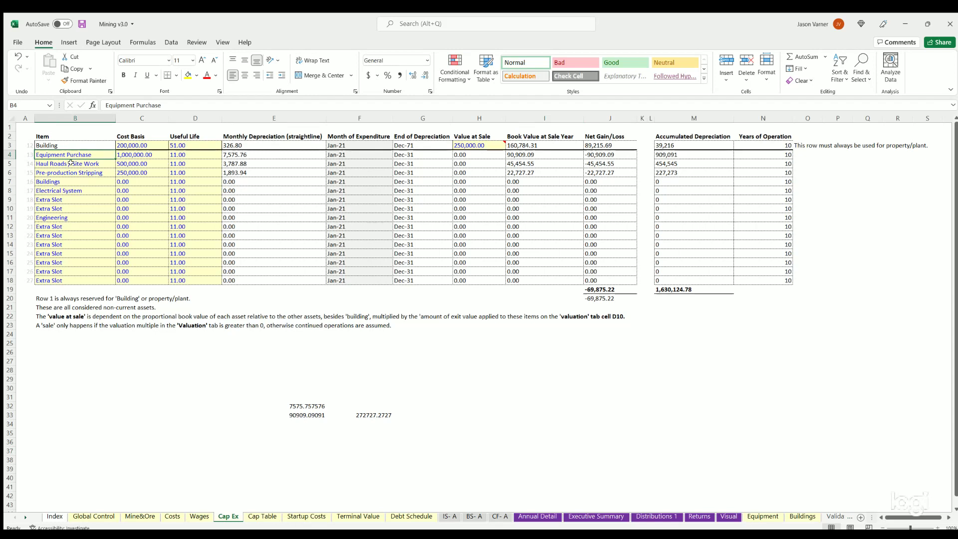
click(70, 163)
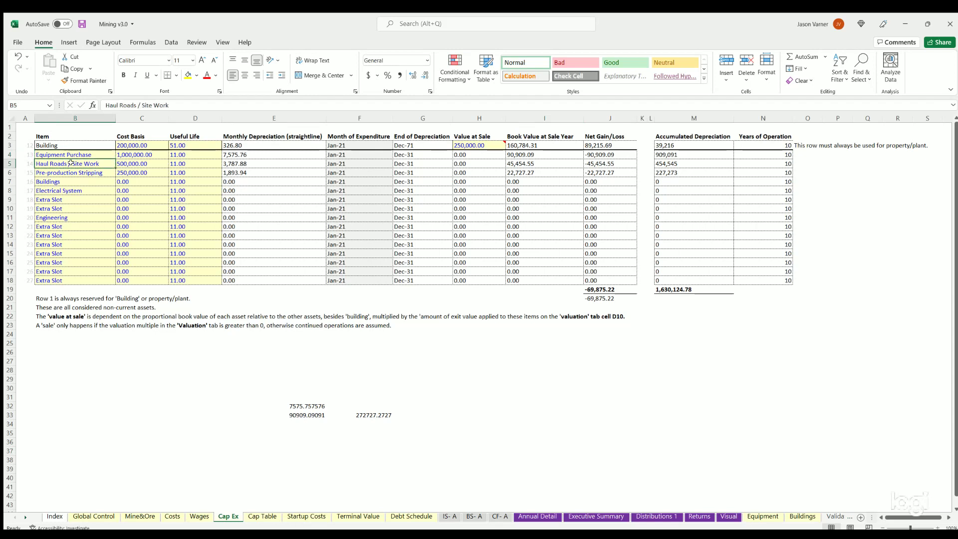
click(66, 199)
click(69, 218)
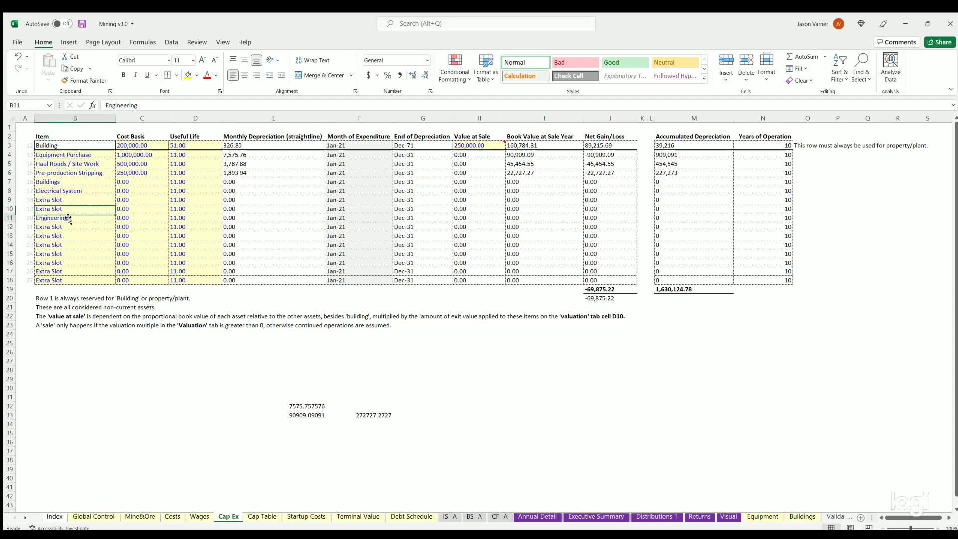
click(65, 271)
Highlight the asset names, cost basis and useful life columns, then go to Cap Table.
drag(67, 153, 65, 275)
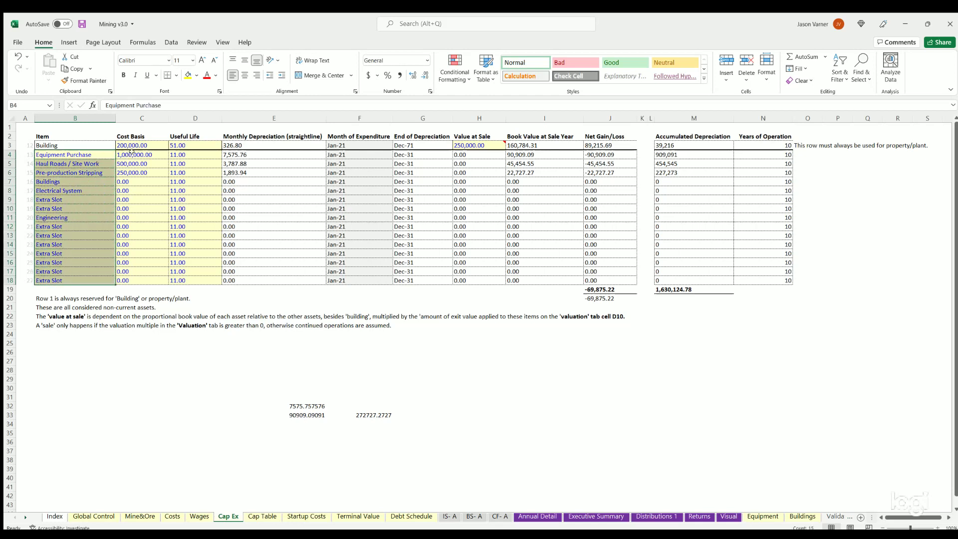
drag(131, 154, 126, 276)
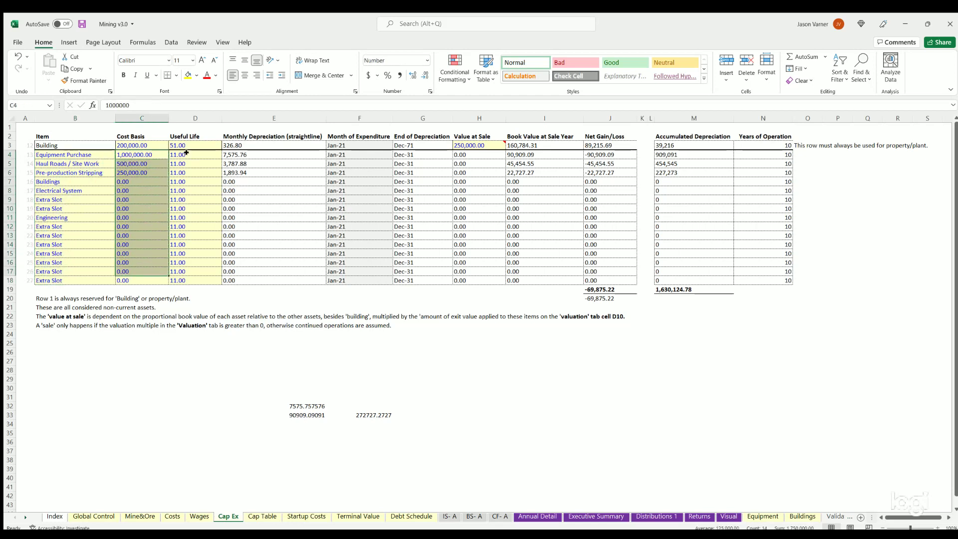
drag(189, 155, 191, 237)
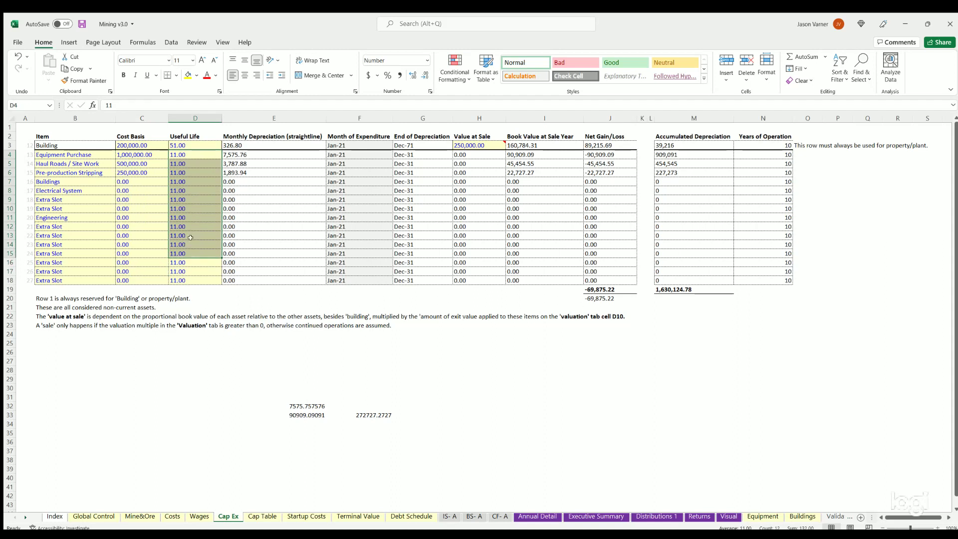
click(185, 191)
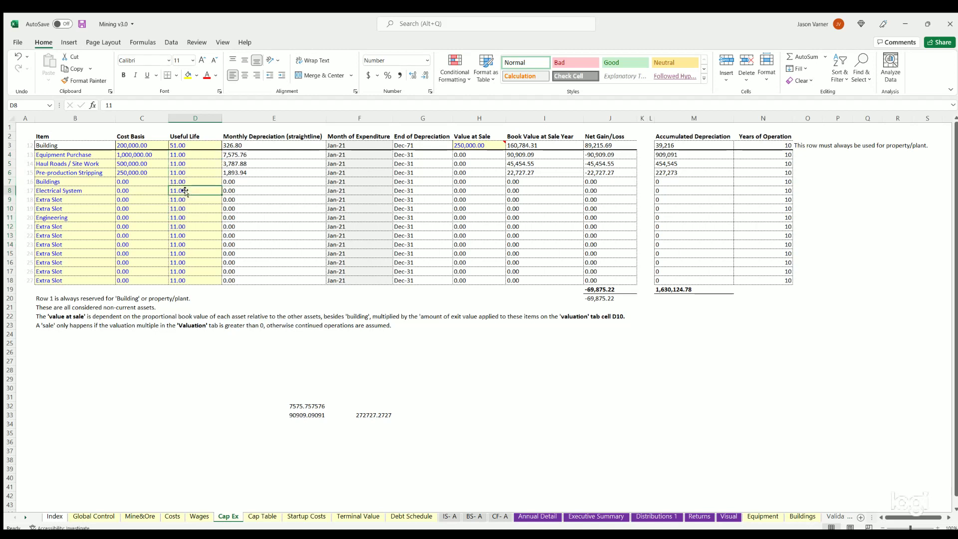
click(258, 517)
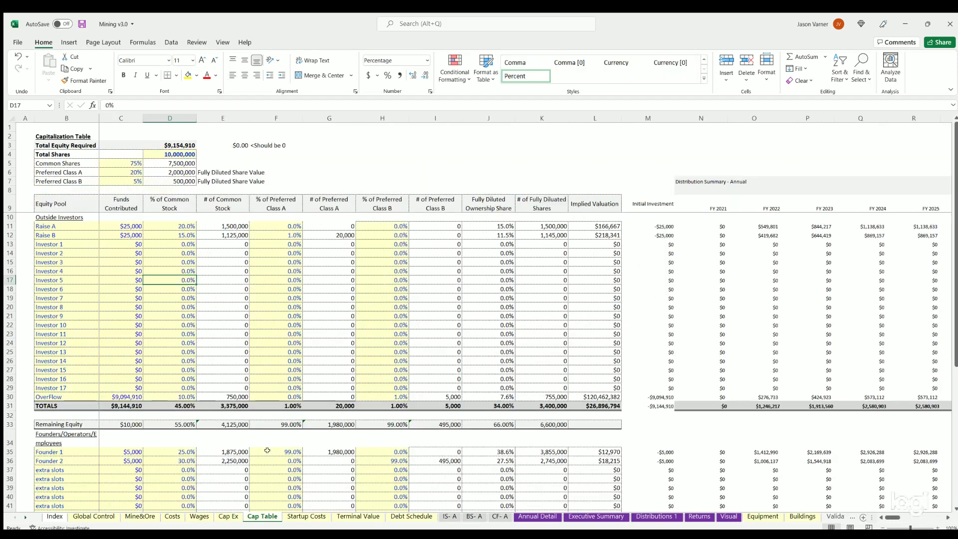
On Startup Costs, select all amounts totalling $325,000 and highlight Consulting Fees, Legal and the $250,000 Reserve.
click(305, 516)
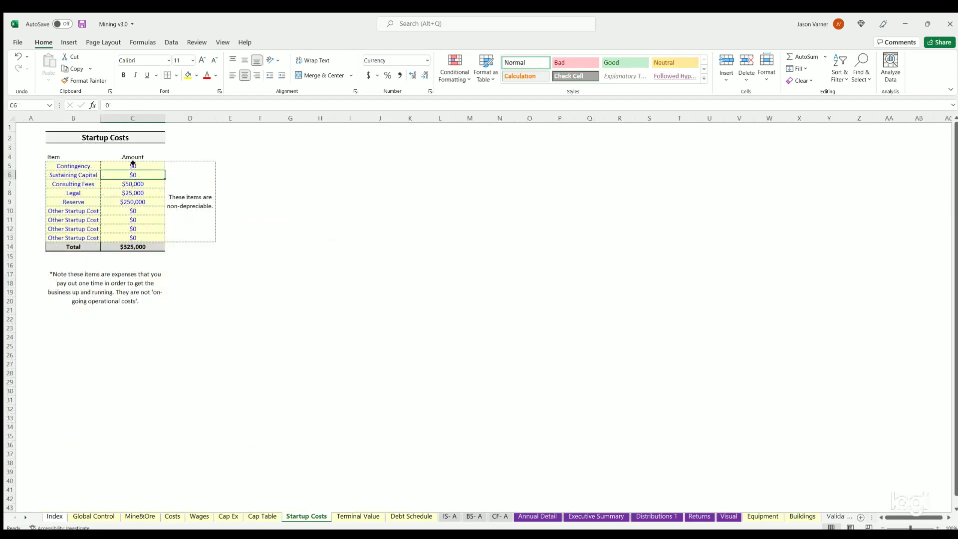
drag(133, 164, 132, 238)
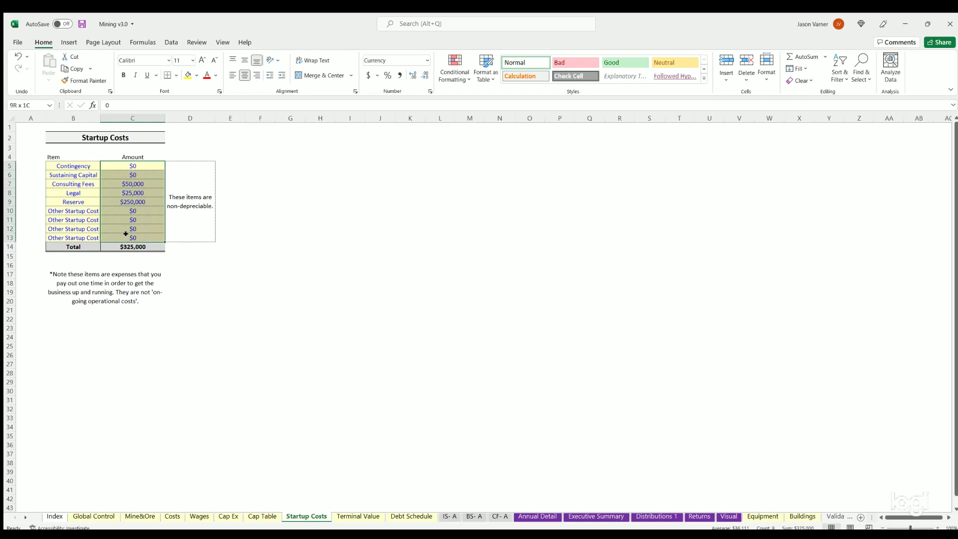
click(135, 184)
click(134, 192)
click(133, 201)
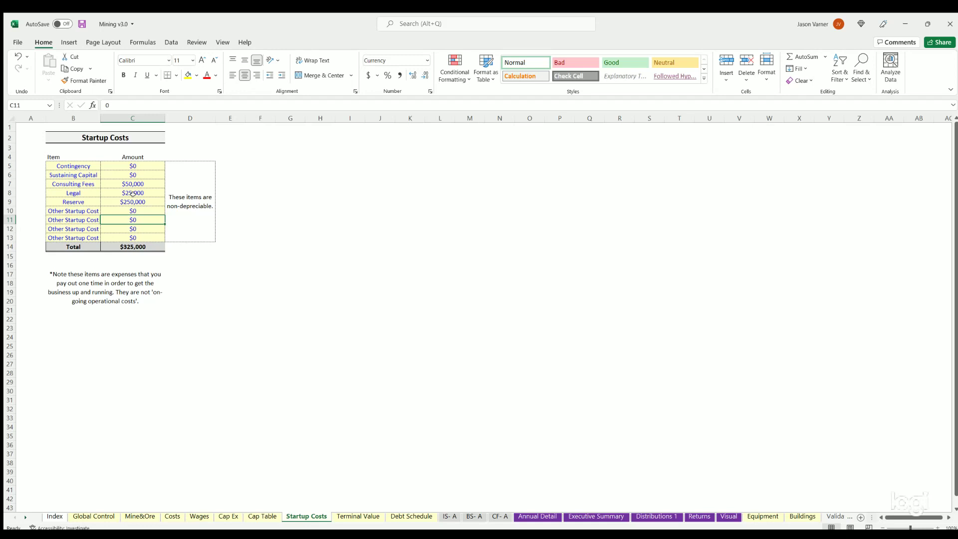
Step through each startup cost amount, including Contingency, the unused Other row and the $25,000 Legal fee.
click(132, 165)
click(132, 175)
click(132, 184)
click(132, 192)
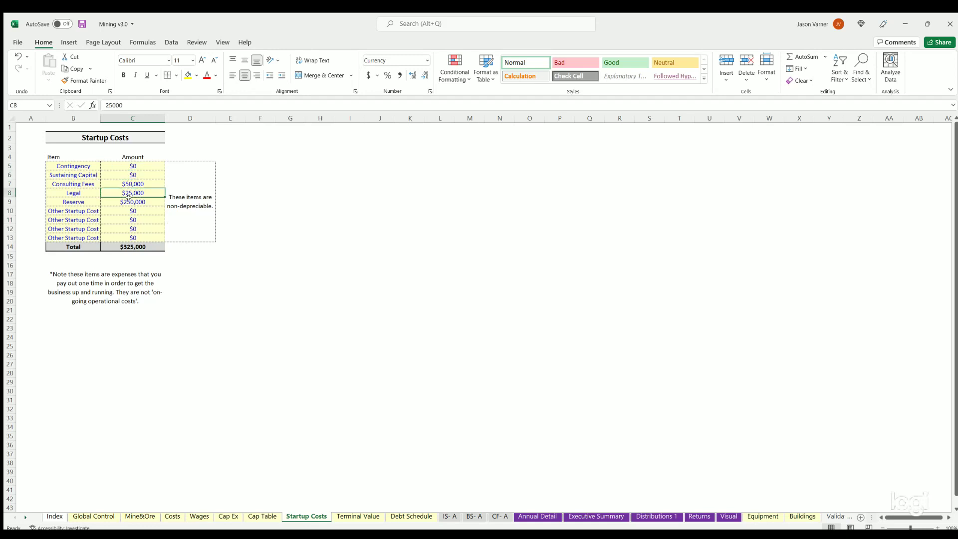
click(133, 200)
click(142, 219)
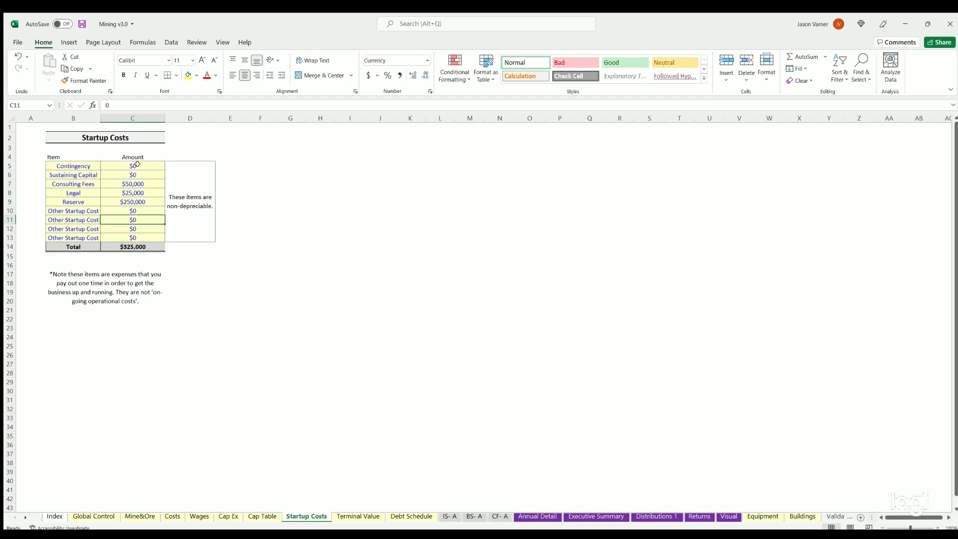
click(137, 165)
click(130, 194)
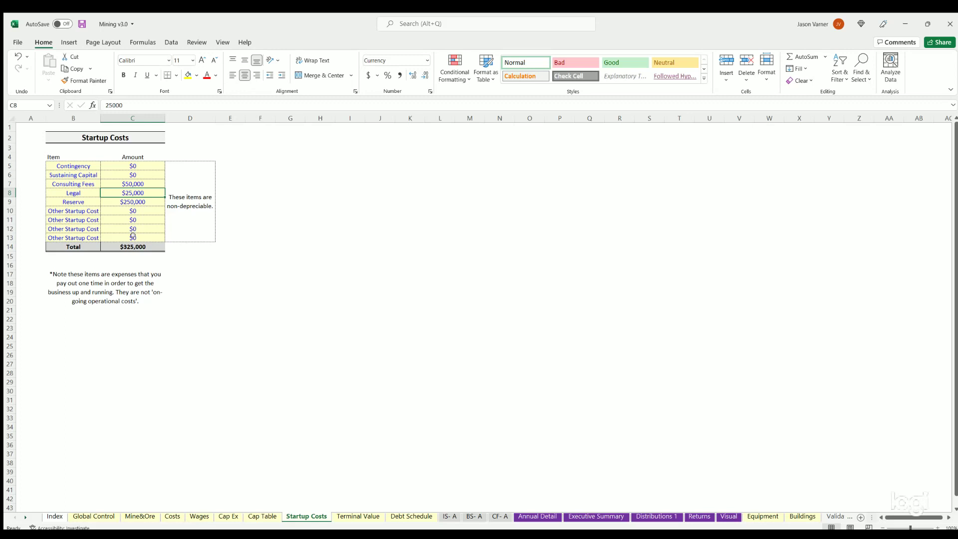
drag(133, 236, 94, 166)
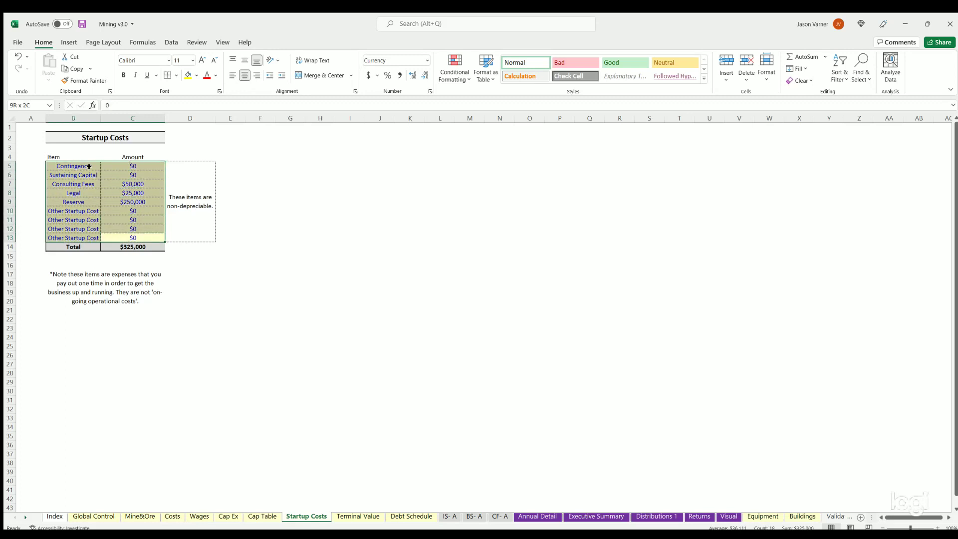
click(133, 184)
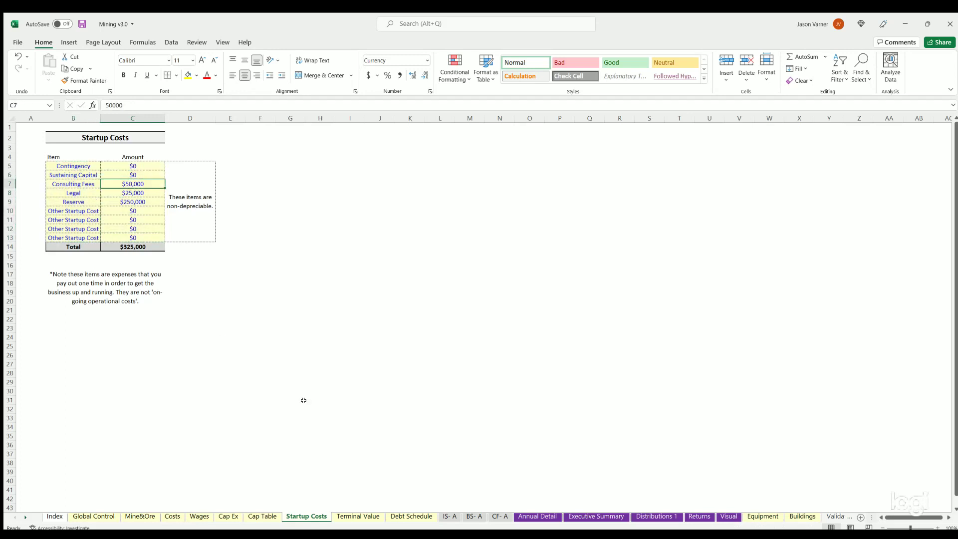
Bring up the Terminal Value table showing Total Proceeds from Sale of 15,463,989.
click(355, 517)
click(320, 516)
click(349, 516)
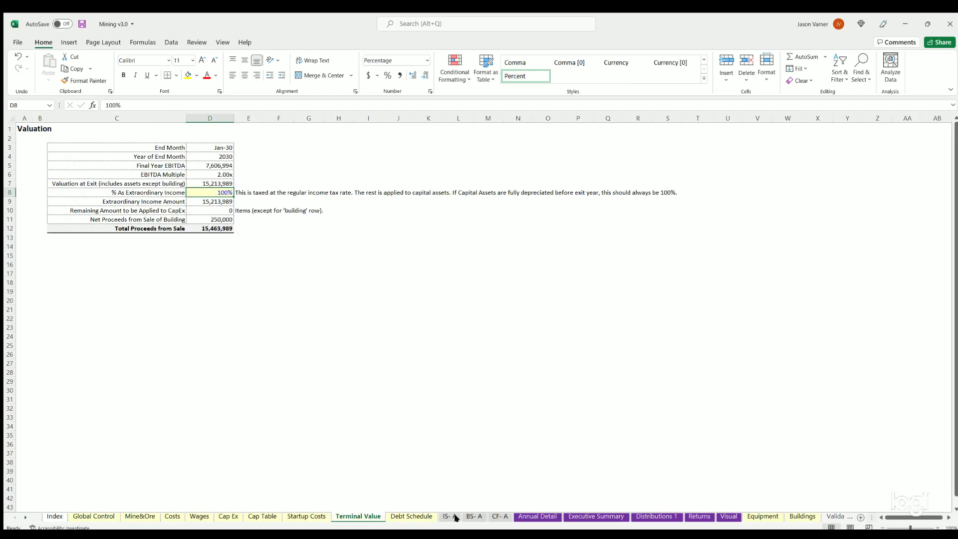
On Debt Schedule, check the 30-year loan term, 5.00% interest rate and row 131 payment formula.
click(411, 516)
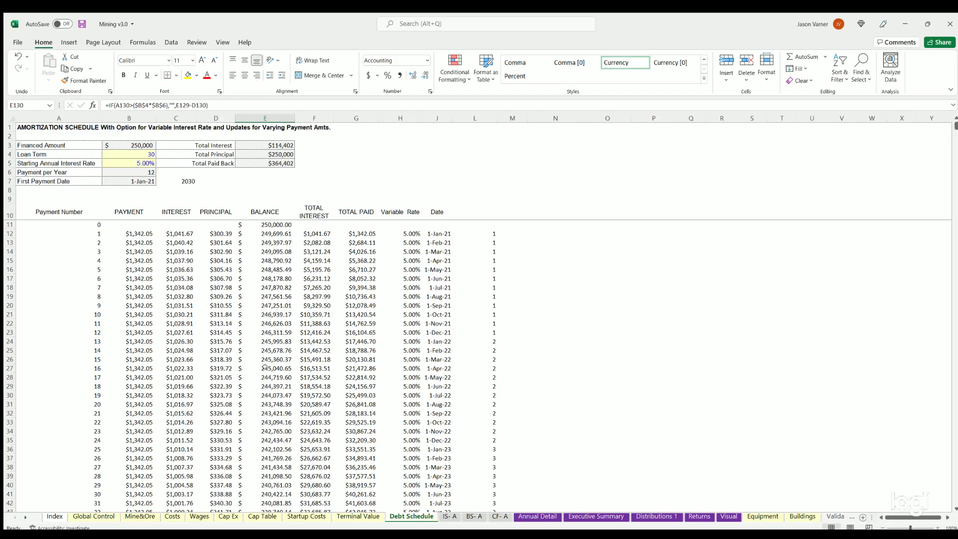
click(129, 155)
click(128, 161)
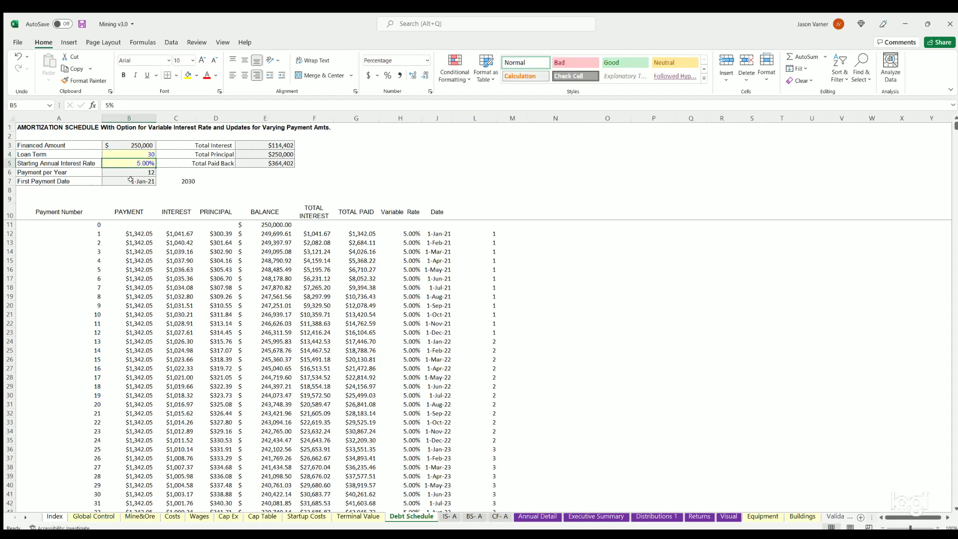
scroll(156, 368, down, 20)
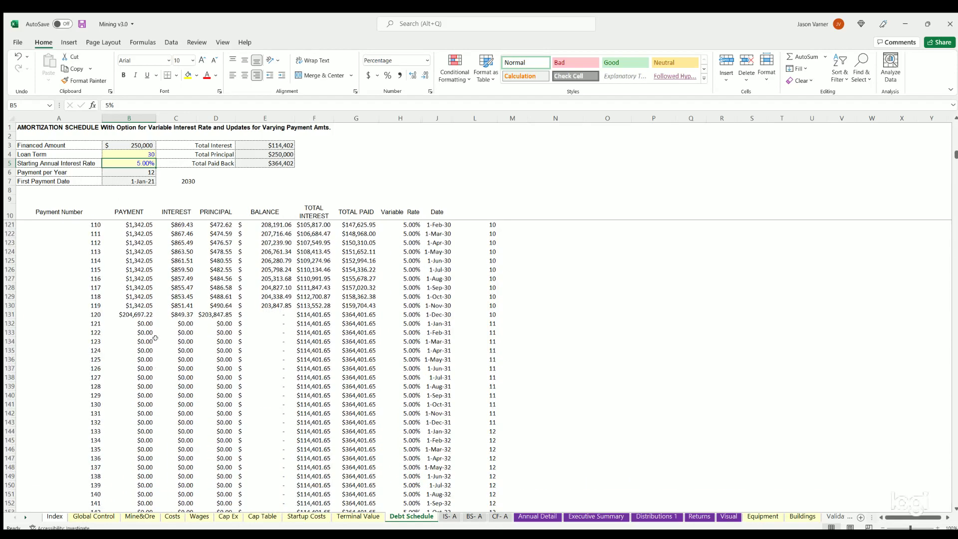
click(129, 315)
Switch Include Terminal Value to No on Global Control and review the Debt Schedule's response.
click(75, 516)
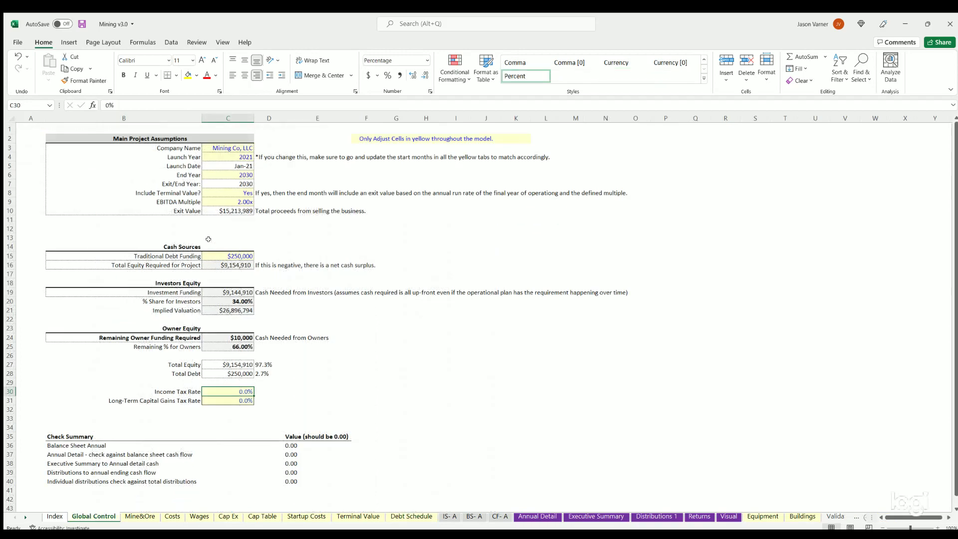
click(245, 194)
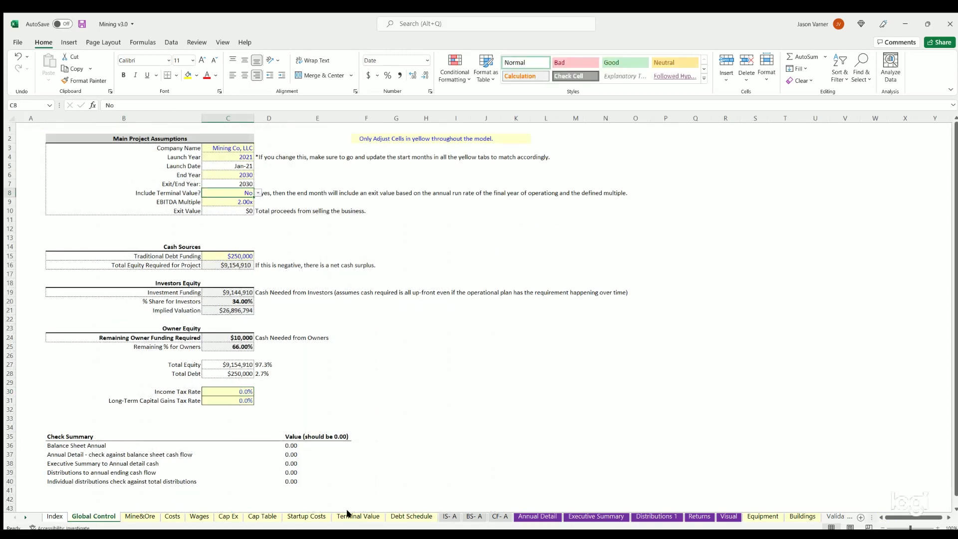
click(411, 516)
scroll(169, 388, down, 20)
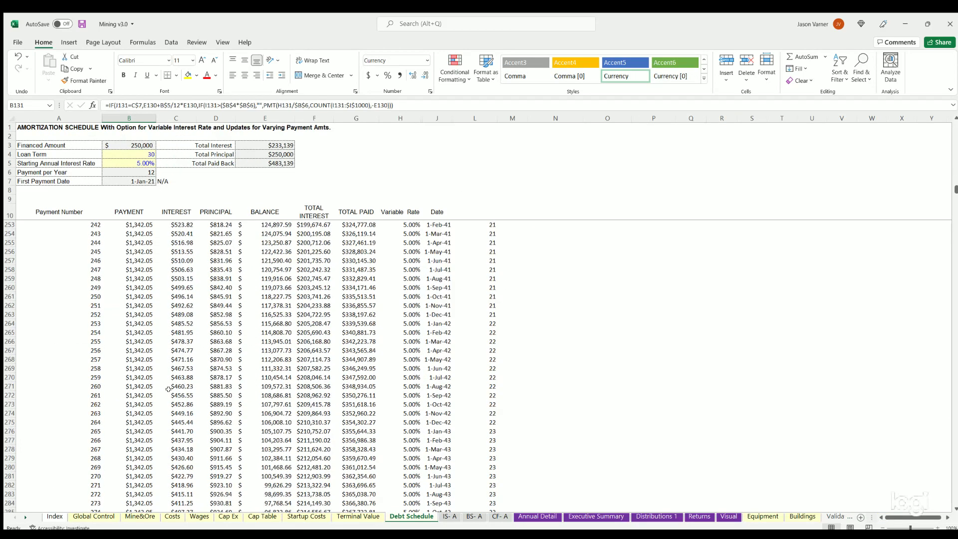
scroll(126, 377, up, 6)
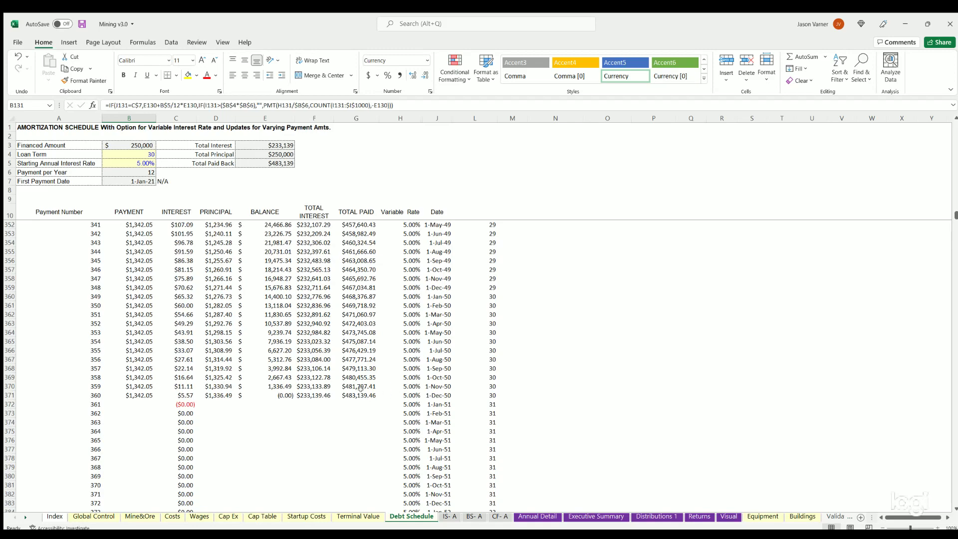
scroll(230, 378, up, 10)
Restore Include Terminal Value to Yes from the Global Control dropdown.
click(95, 516)
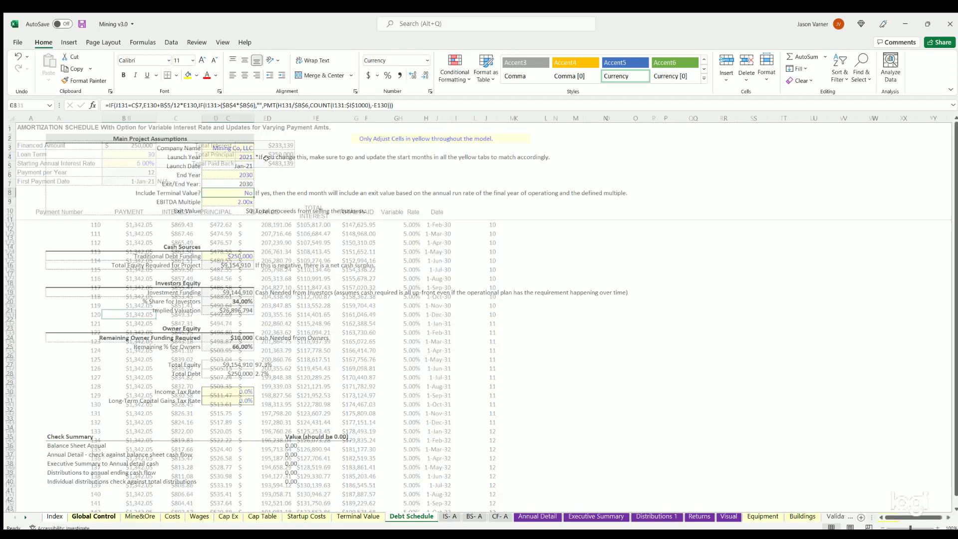
click(258, 193)
click(234, 200)
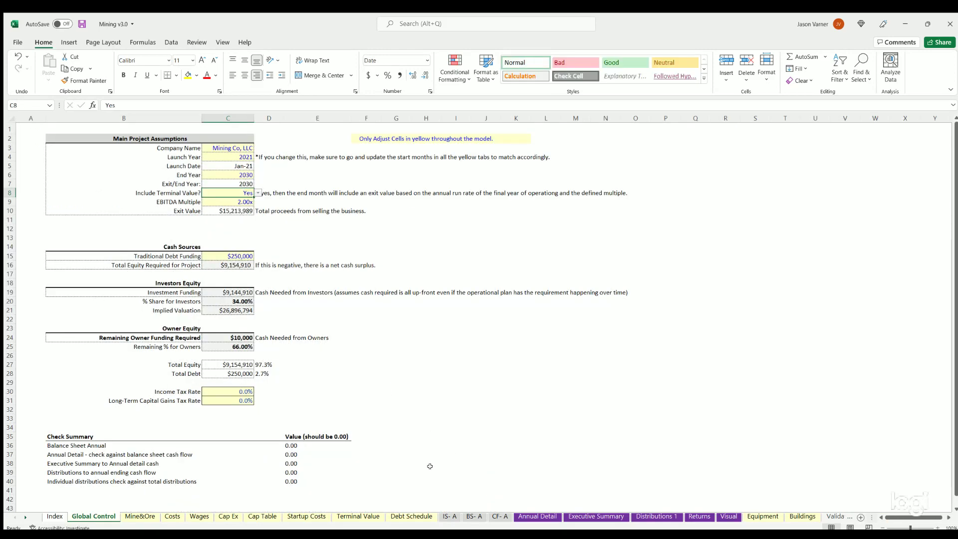
click(449, 516)
Scroll IS- A to rows 54–55 and inspect the Net Gain/Loss from Sale of Assets row.
scroll(239, 389, up, 4)
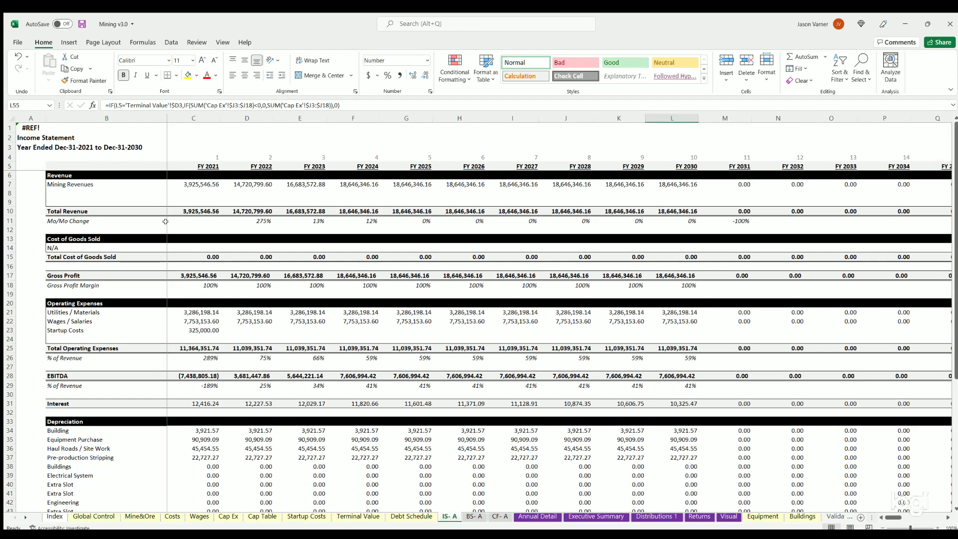
scroll(176, 279, down, 4)
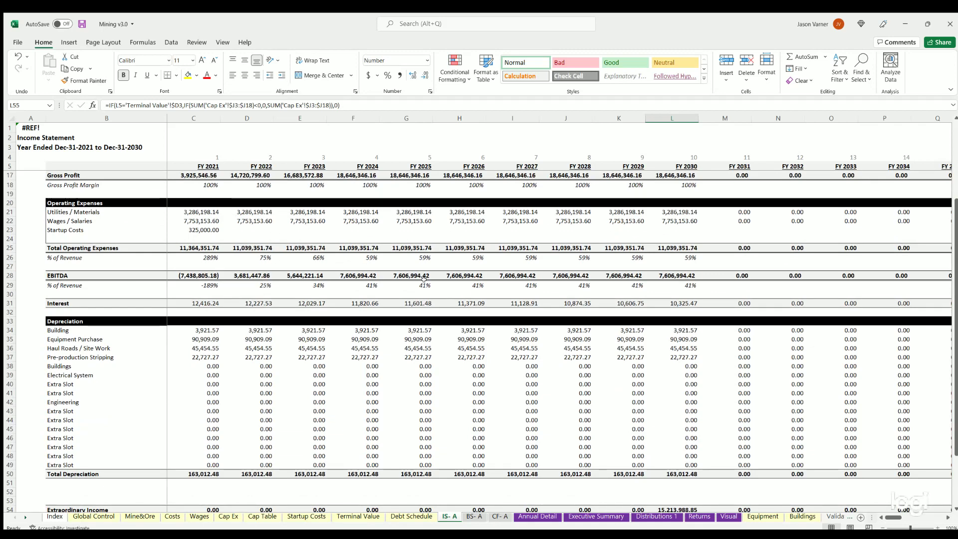
scroll(179, 284, down, 4)
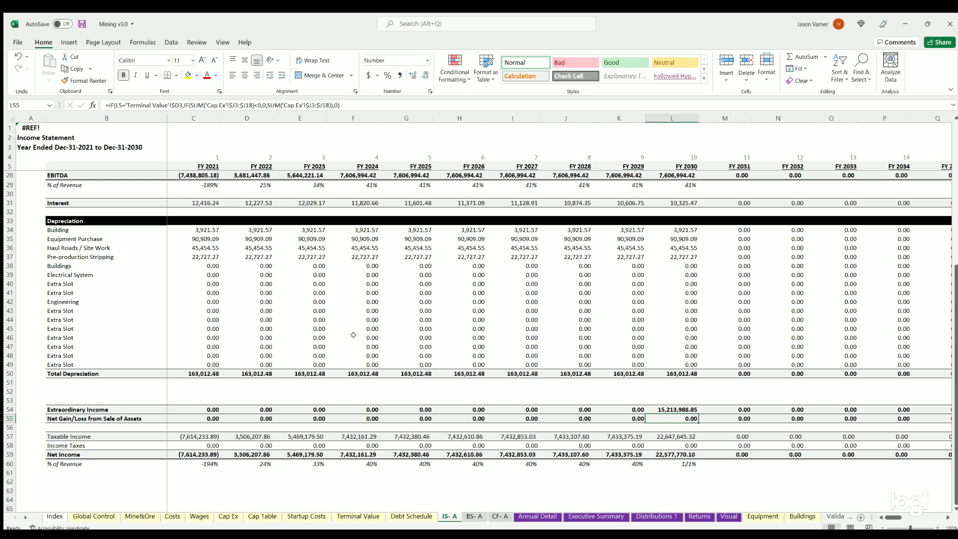
scroll(199, 366, down, 4)
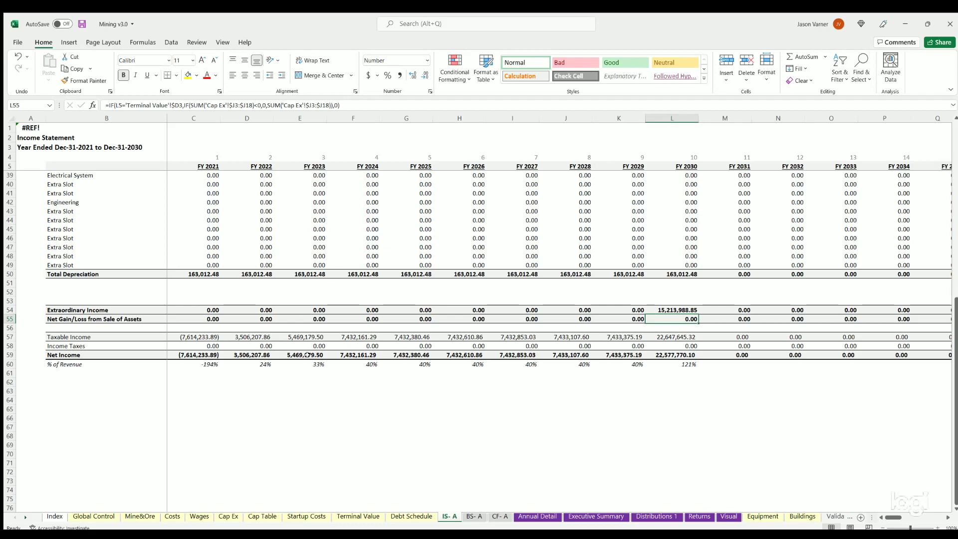
click(74, 318)
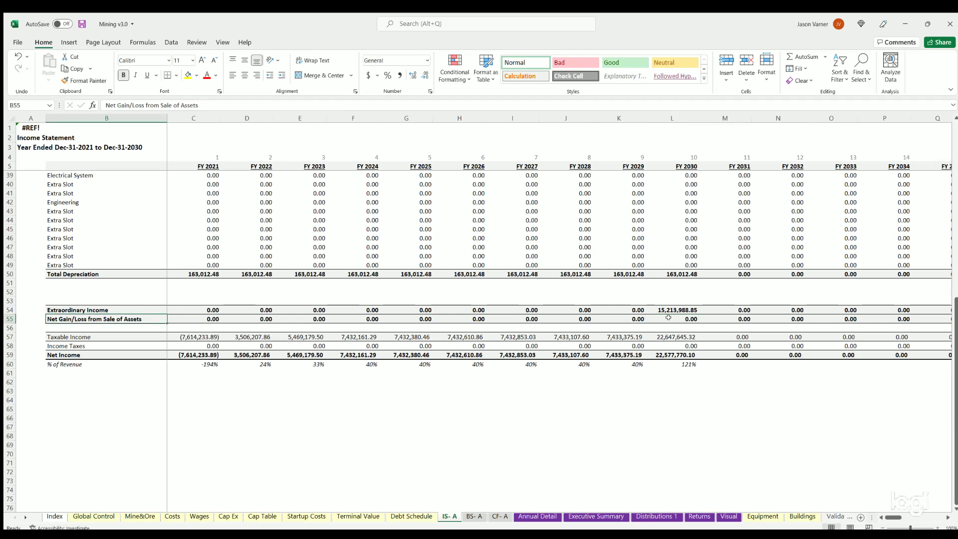
click(352, 517)
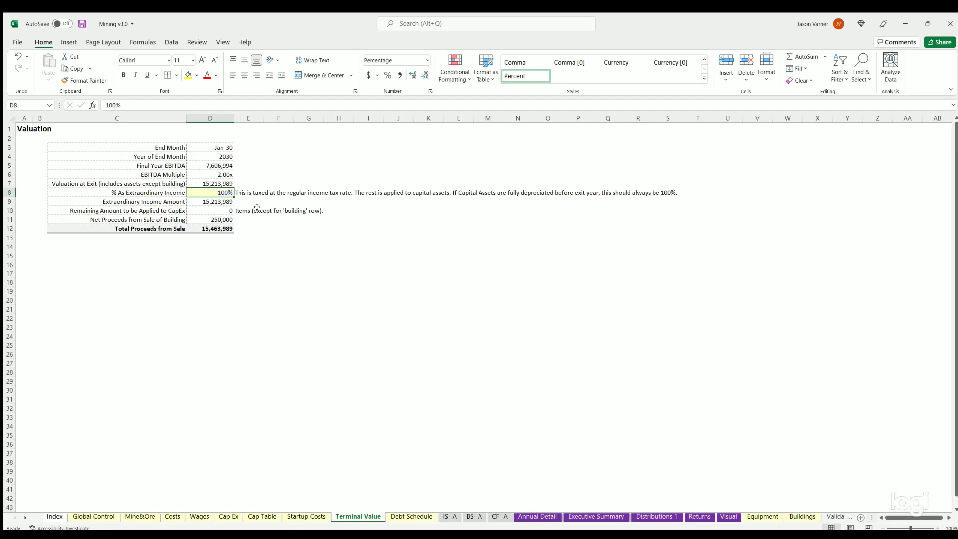
Set the extraordinary income share to 50% and check the FY 2030 net gain on asset sale.
text(50)
key(Return)
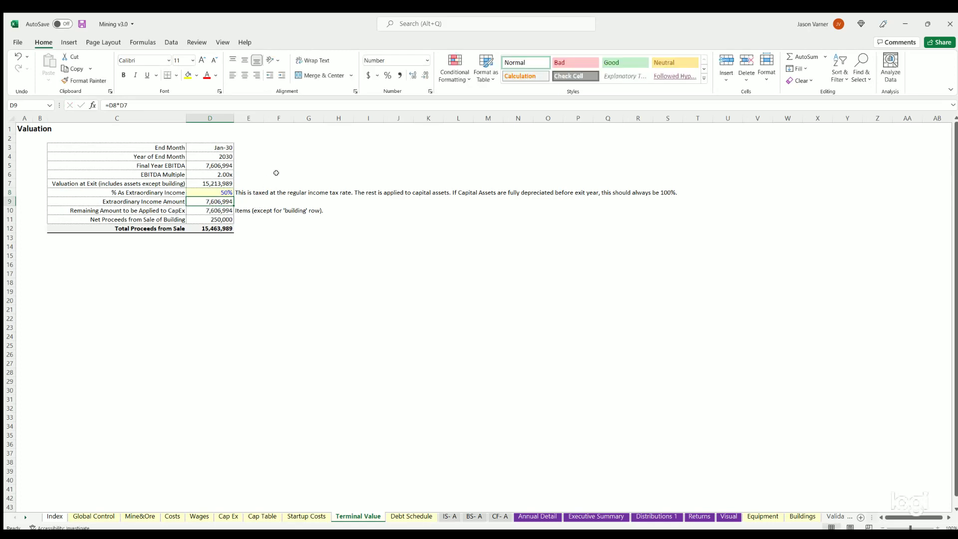
click(449, 517)
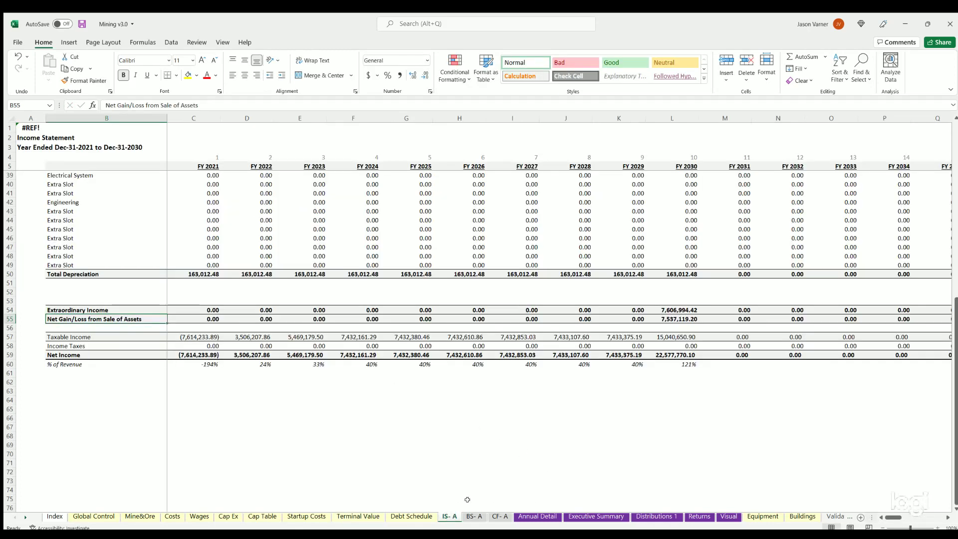
click(671, 319)
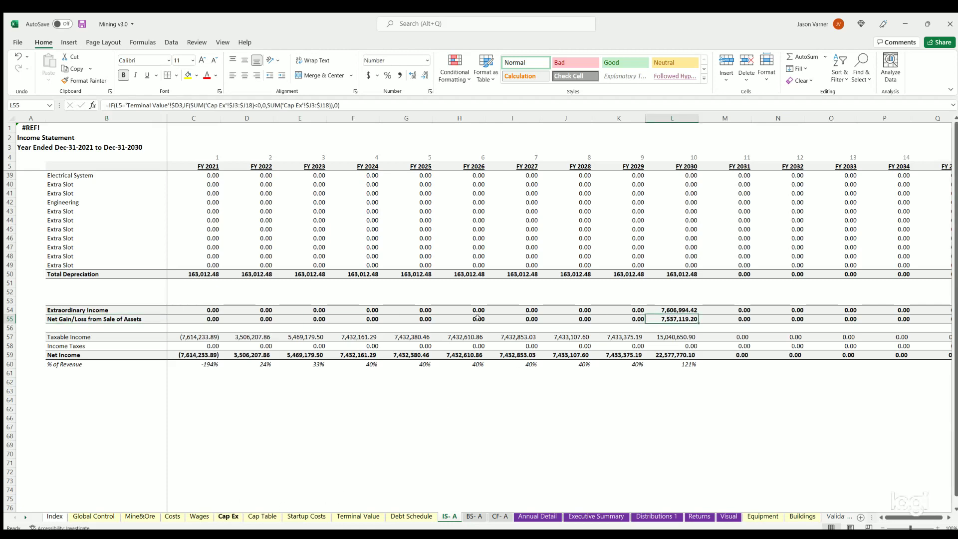
On Cap Ex, inspect the Equipment, Haul Roads and Pre-production Stripping values at sale and total them.
click(228, 517)
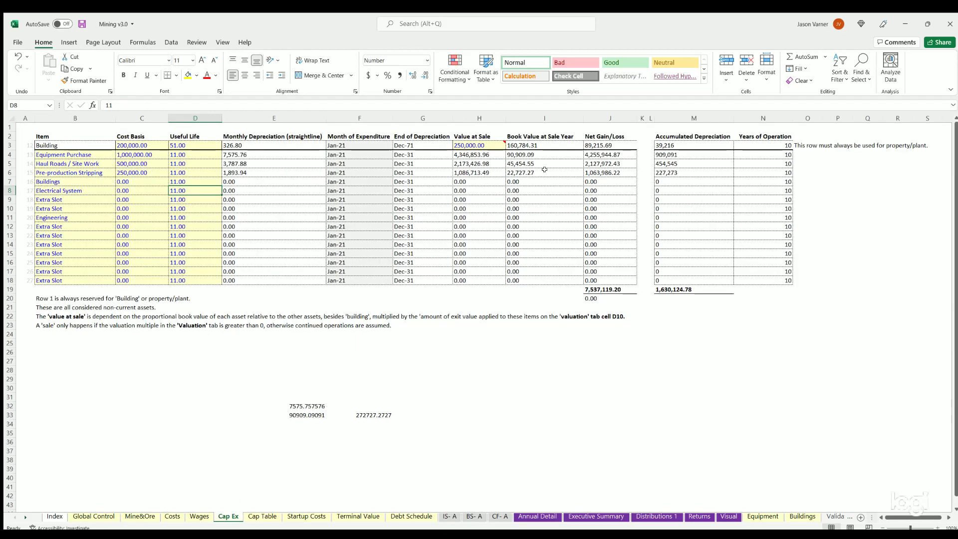
click(469, 155)
click(469, 166)
click(469, 173)
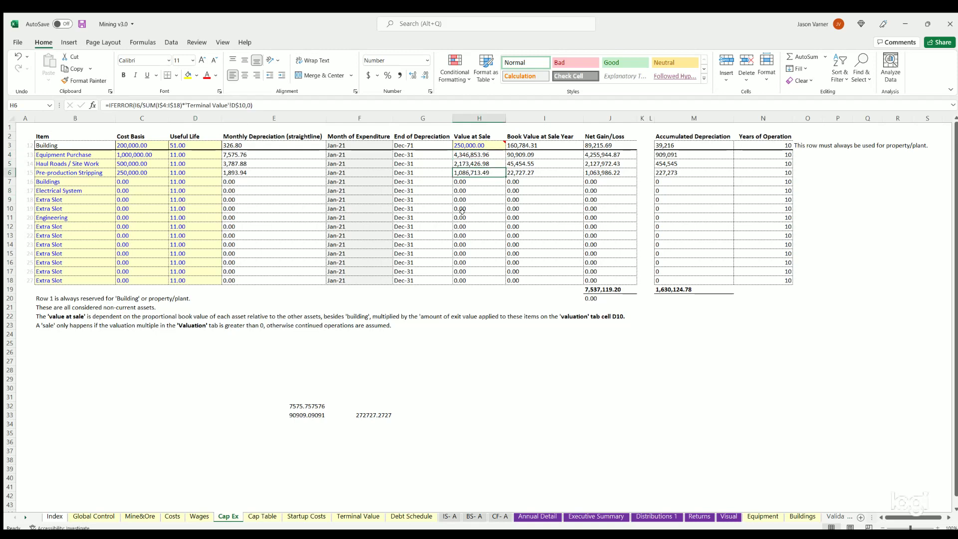
drag(521, 145, 521, 173)
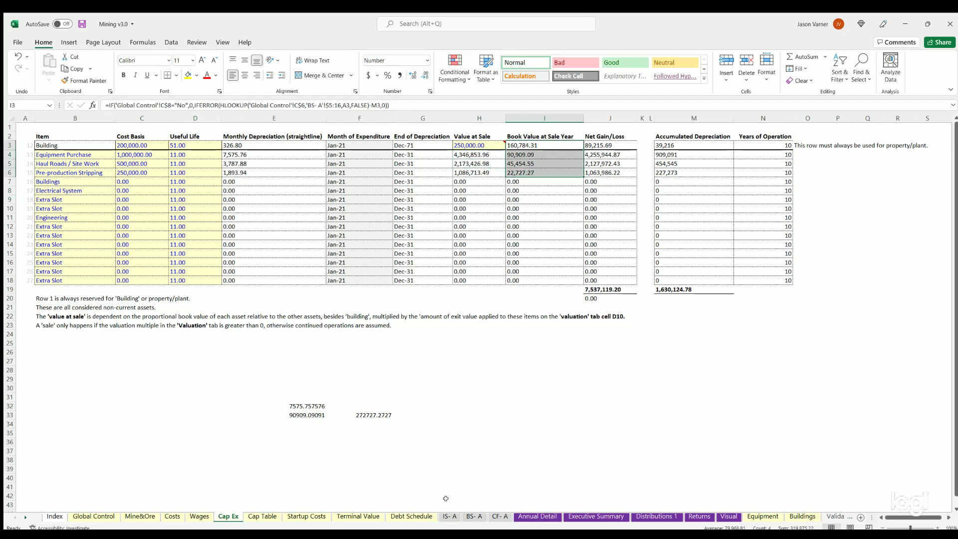
Reset the extraordinary income share on Terminal Value to 100%.
click(358, 516)
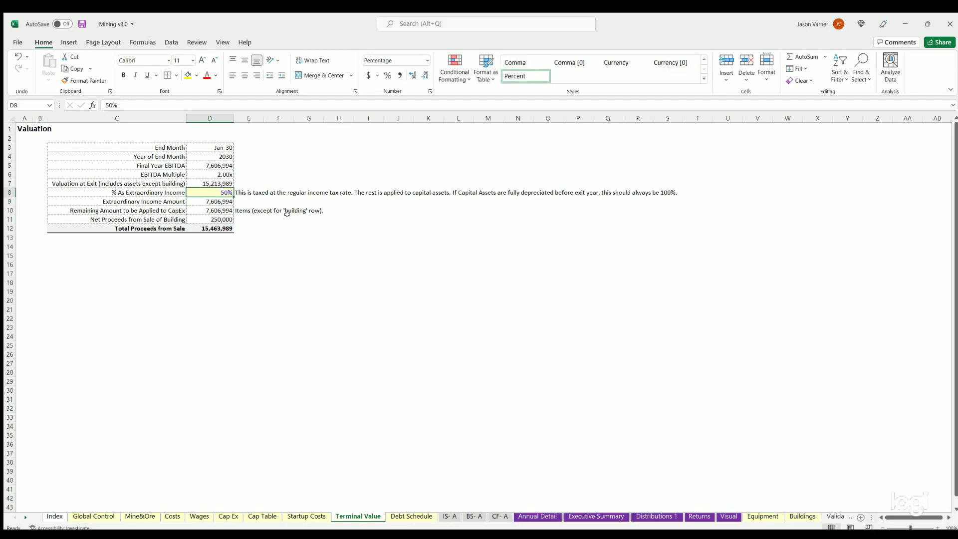
text(100)
key(Return)
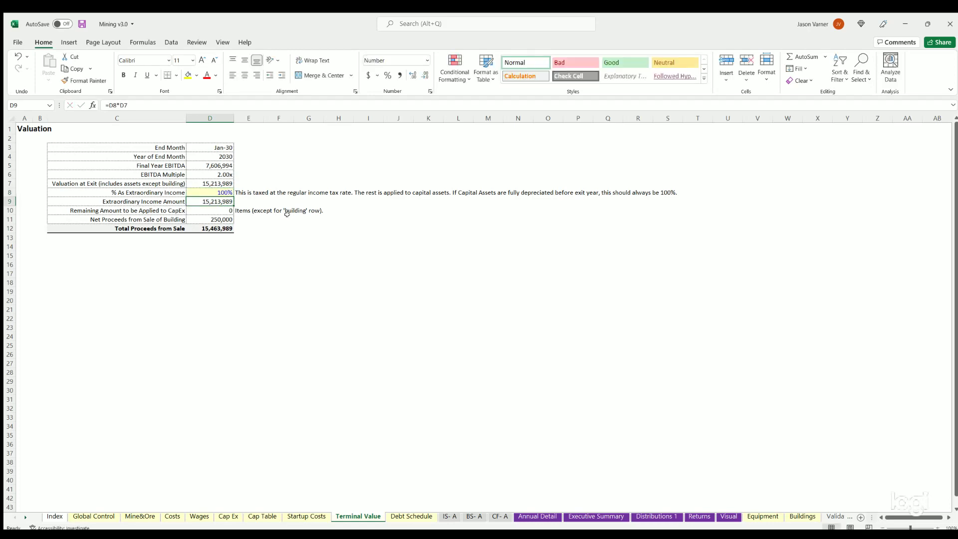
click(450, 516)
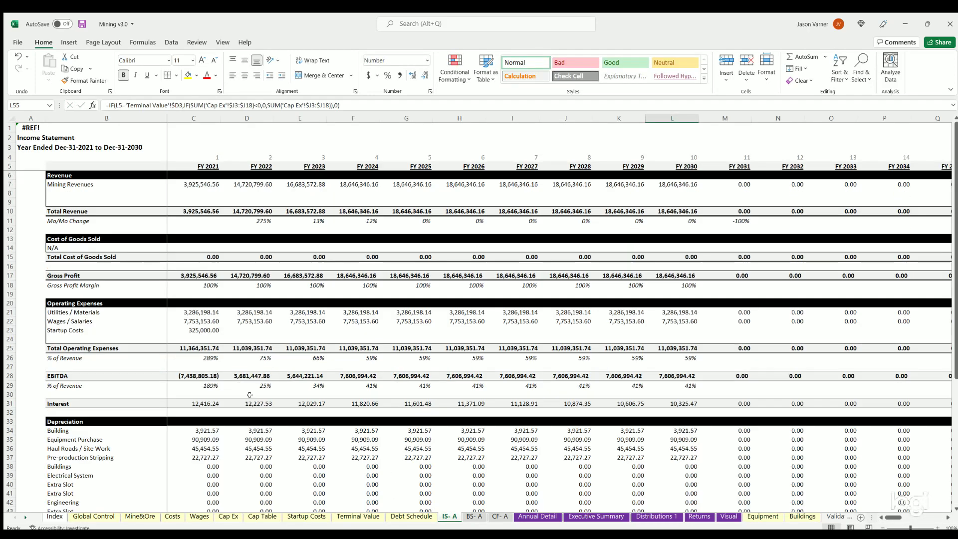
Open the BS- A Balance Sheet and scroll down through its sections.
click(469, 517)
scroll(221, 214, up, 7)
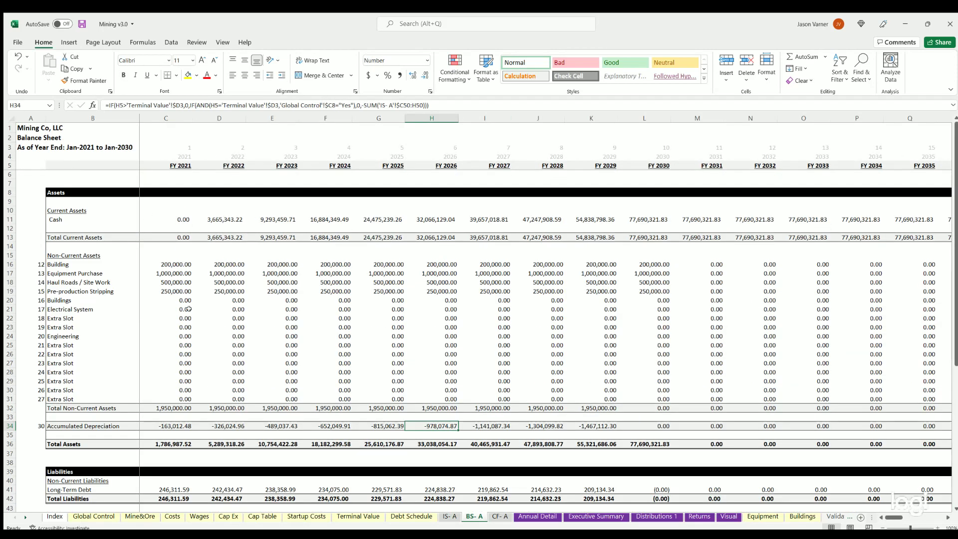
scroll(189, 308, down, 4)
scroll(204, 225, up, 4)
scroll(224, 311, down, 4)
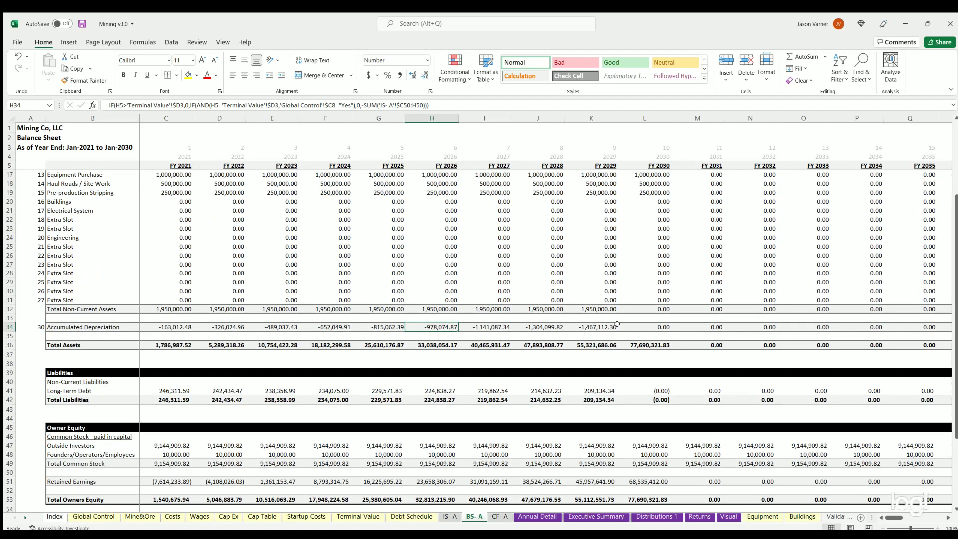
scroll(138, 331, down, 4)
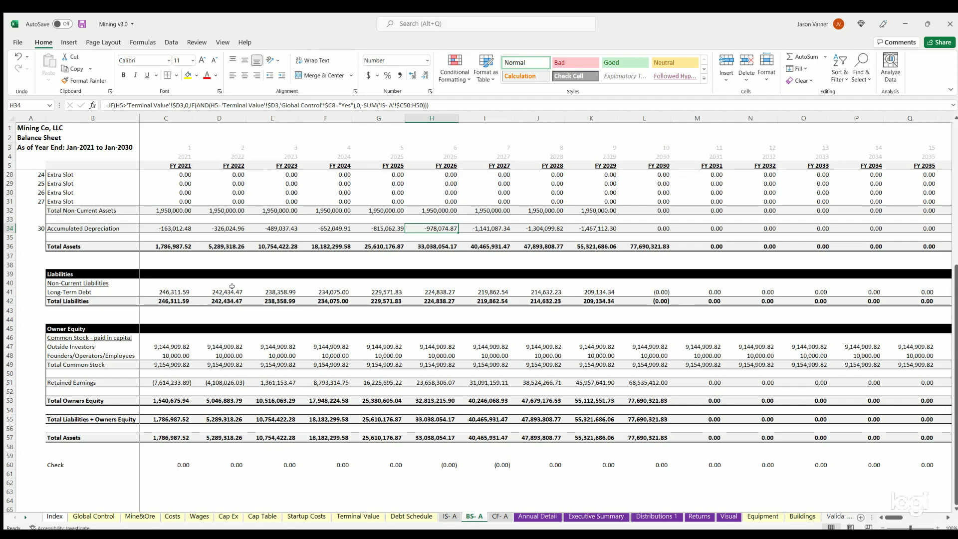
scroll(280, 285, down, 4)
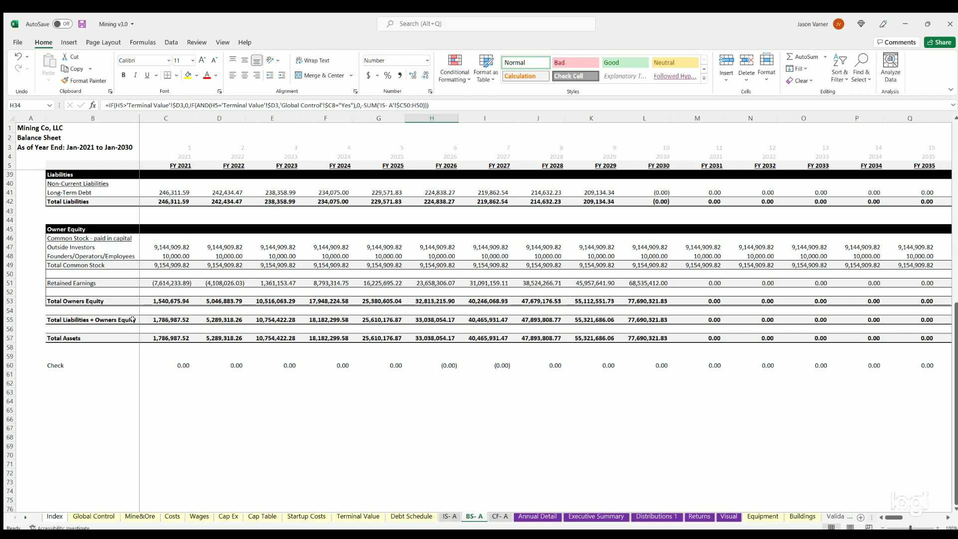
Compare FY 2021 total liabilities plus equity with total assets and select the 0.00 Check row.
click(160, 319)
key(Down)
key(Down)
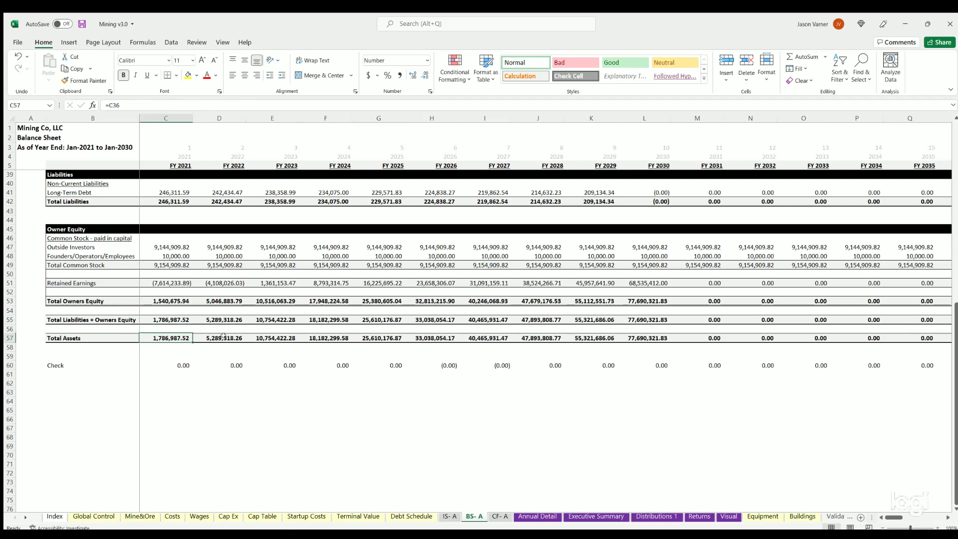
drag(167, 364, 615, 365)
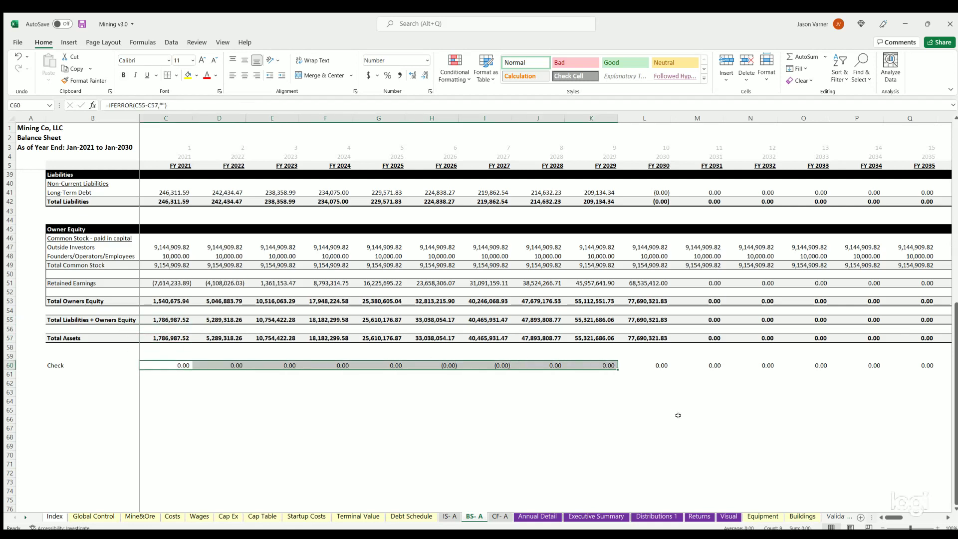
click(678, 418)
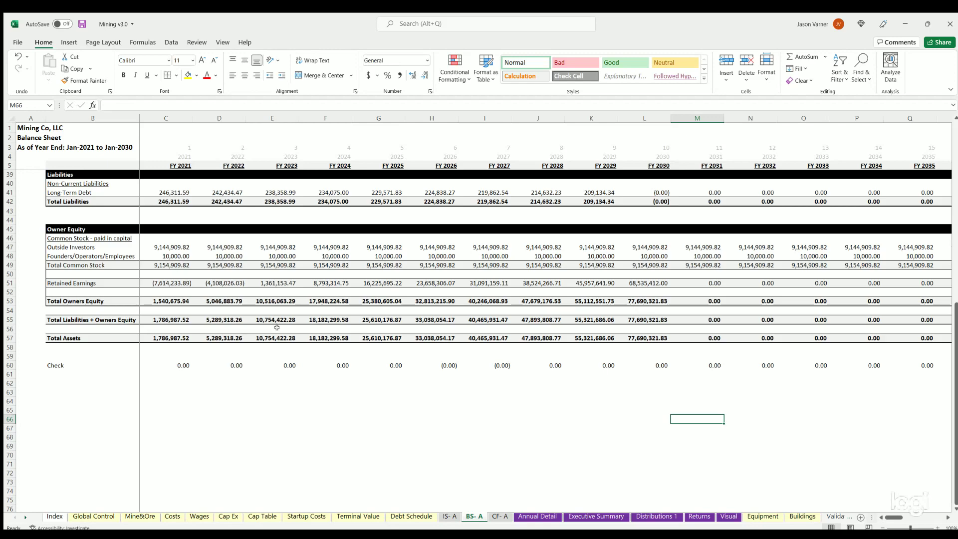
scroll(279, 327, up, 11)
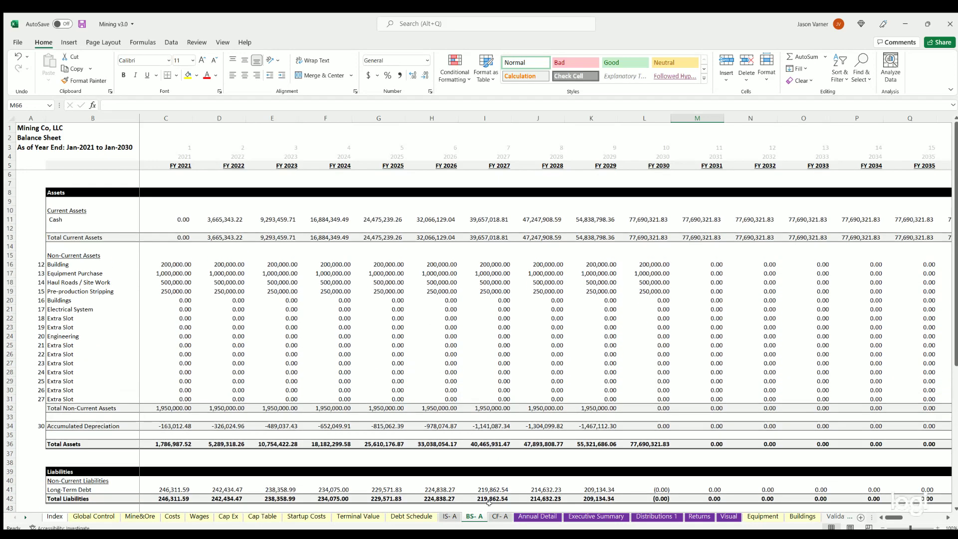
On CF- A, highlight the operating, investing and financing sections and the FY 2022 net change in cash.
click(497, 518)
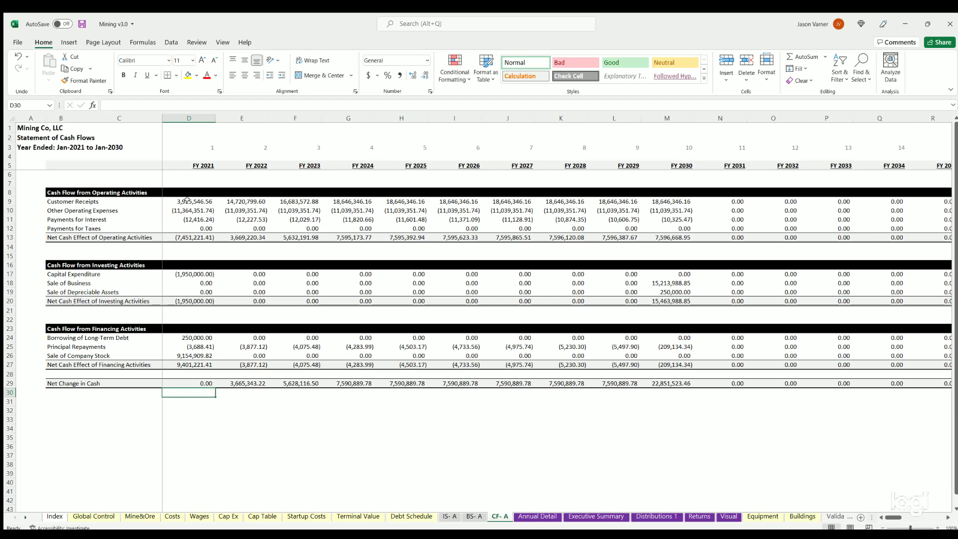
click(124, 193)
click(54, 263)
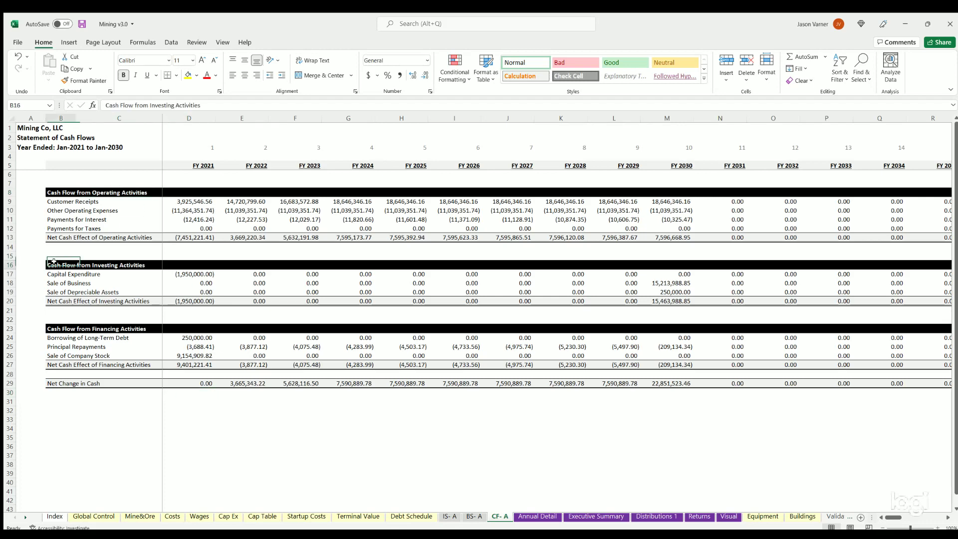
click(52, 328)
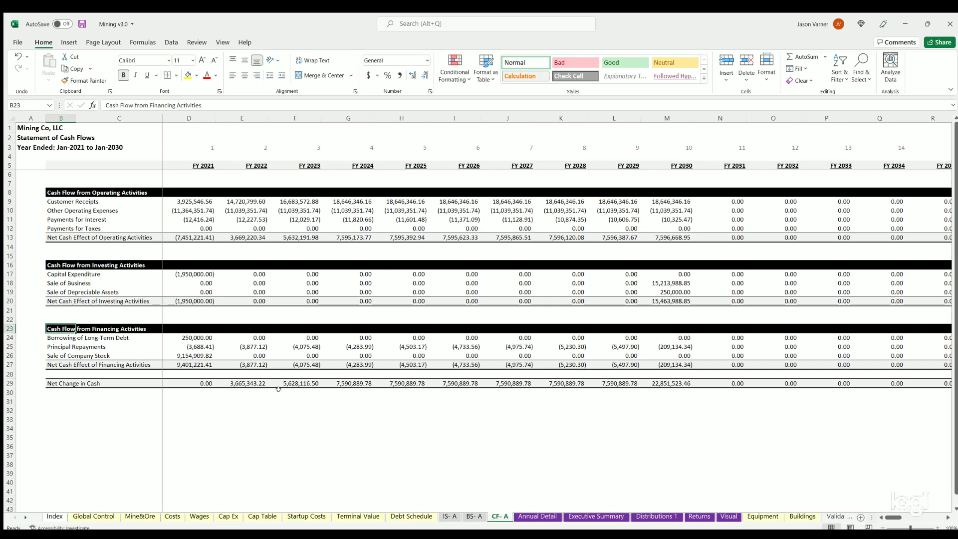
click(241, 429)
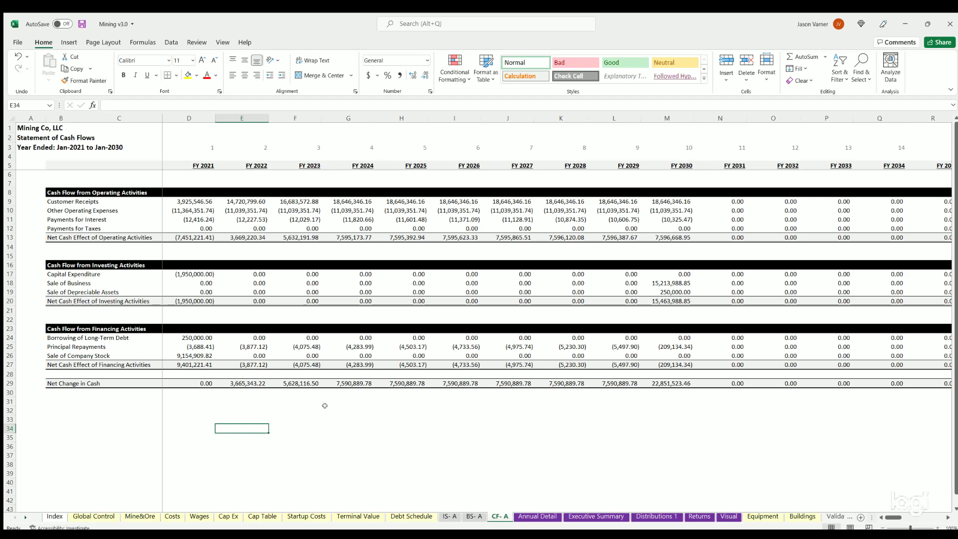
click(253, 382)
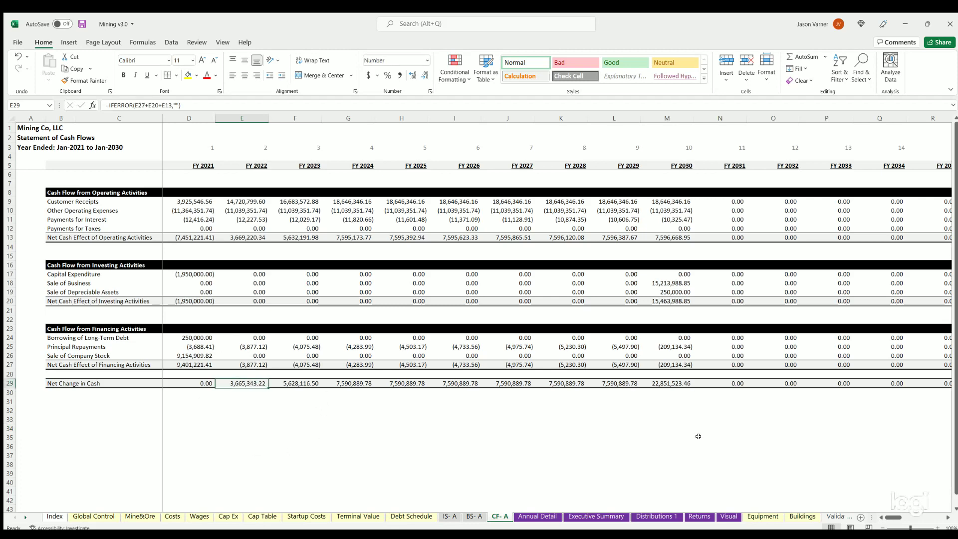
click(531, 517)
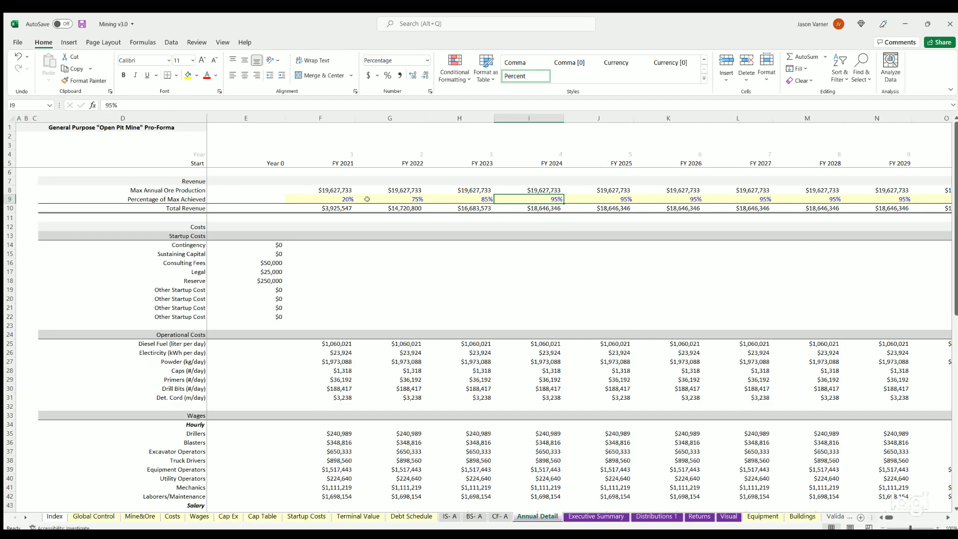
drag(331, 199, 605, 198)
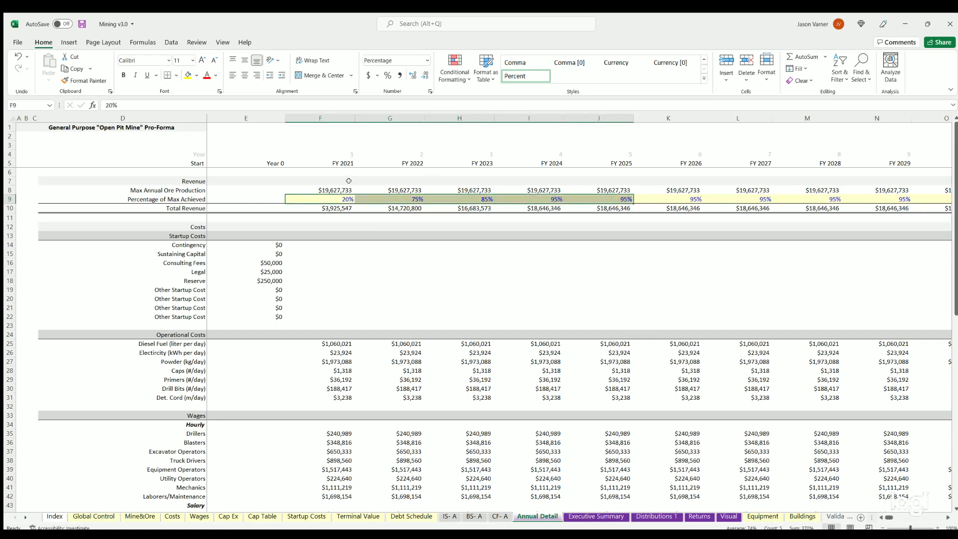
click(359, 199)
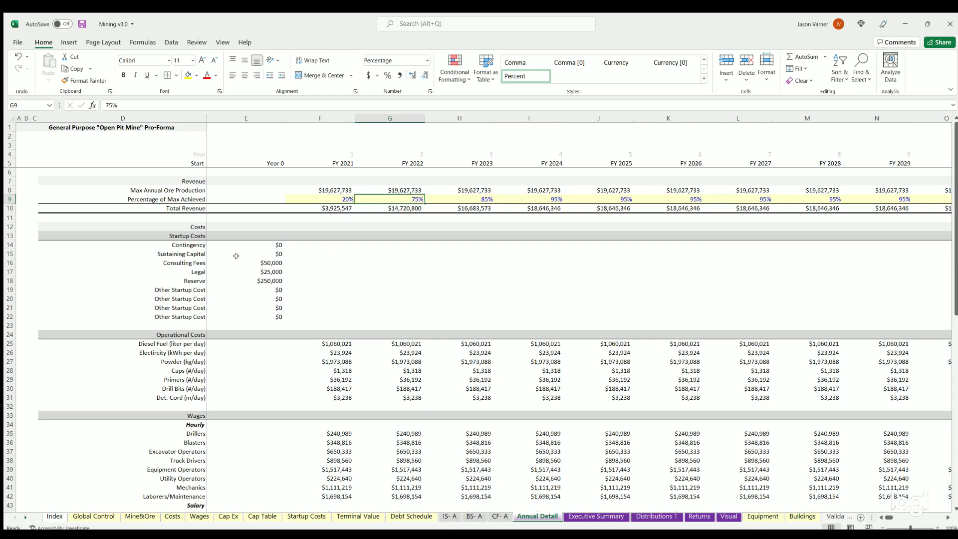
scroll(244, 291, down, 4)
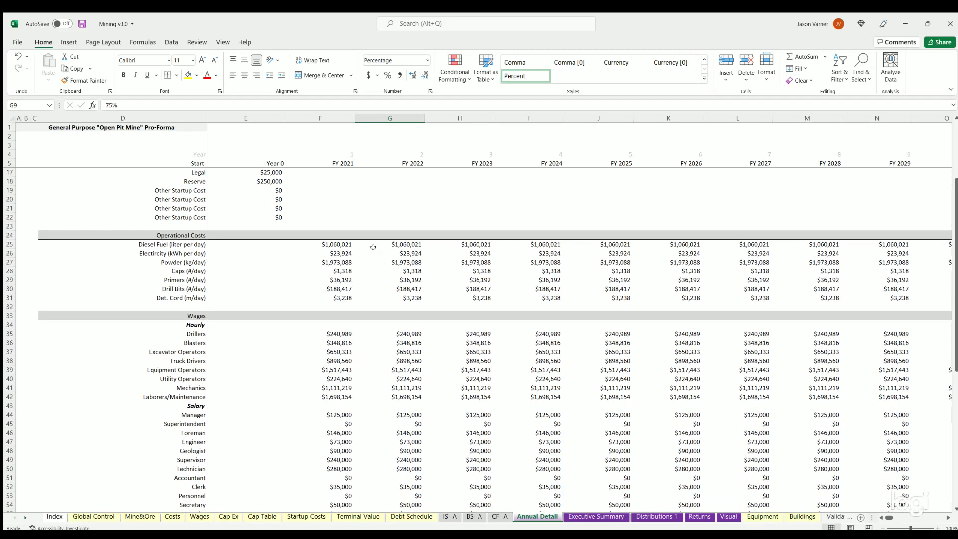
scroll(370, 335, down, 11)
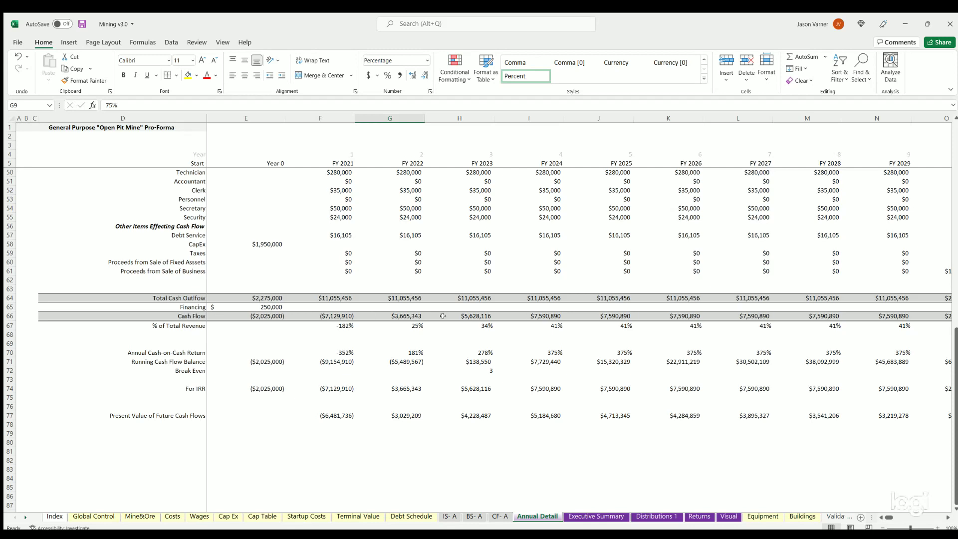
drag(188, 353, 493, 350)
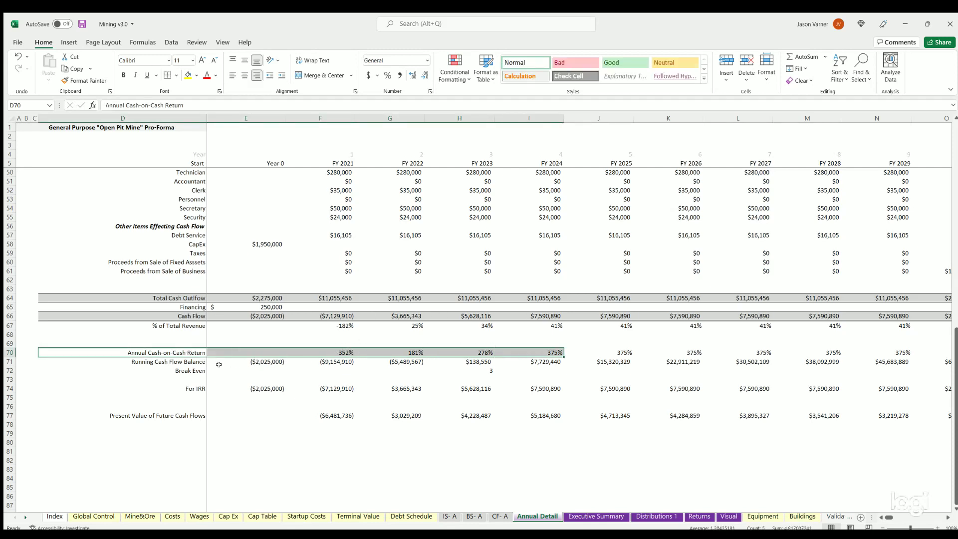
drag(178, 363, 481, 359)
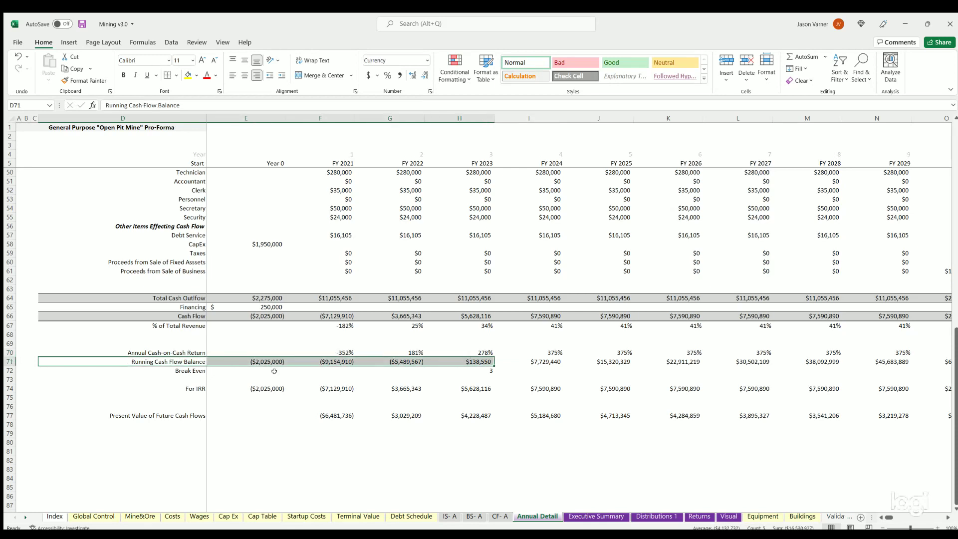
click(195, 387)
drag(268, 386, 417, 387)
click(334, 415)
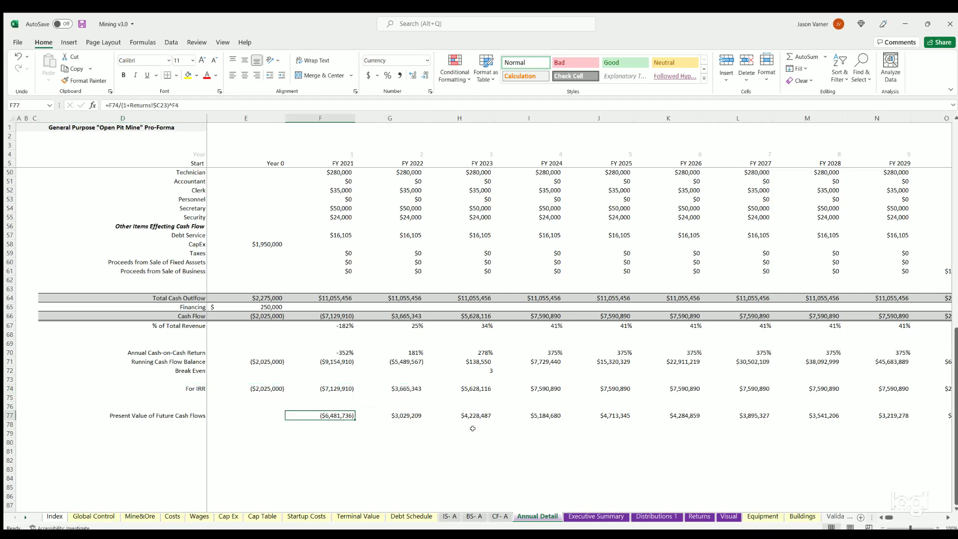
scroll(431, 423, up, 15)
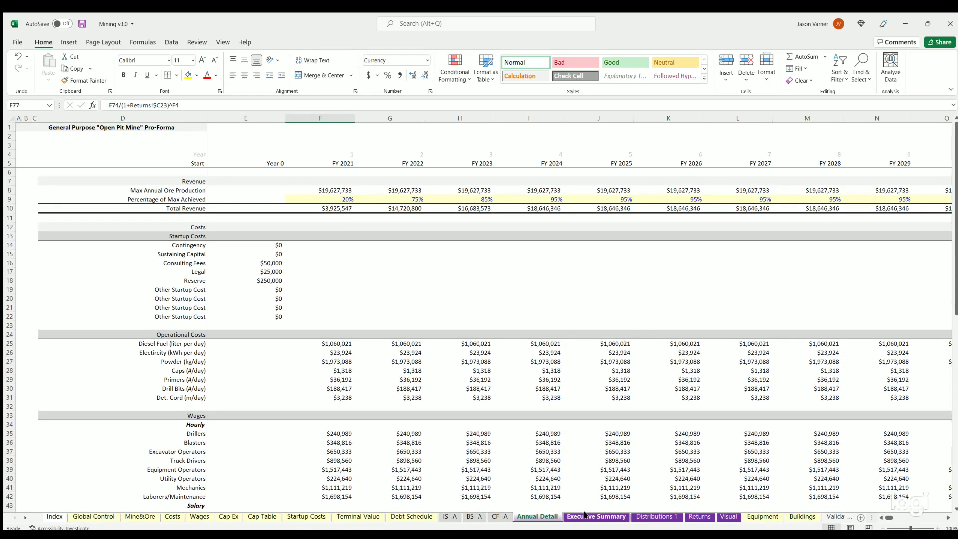
click(596, 516)
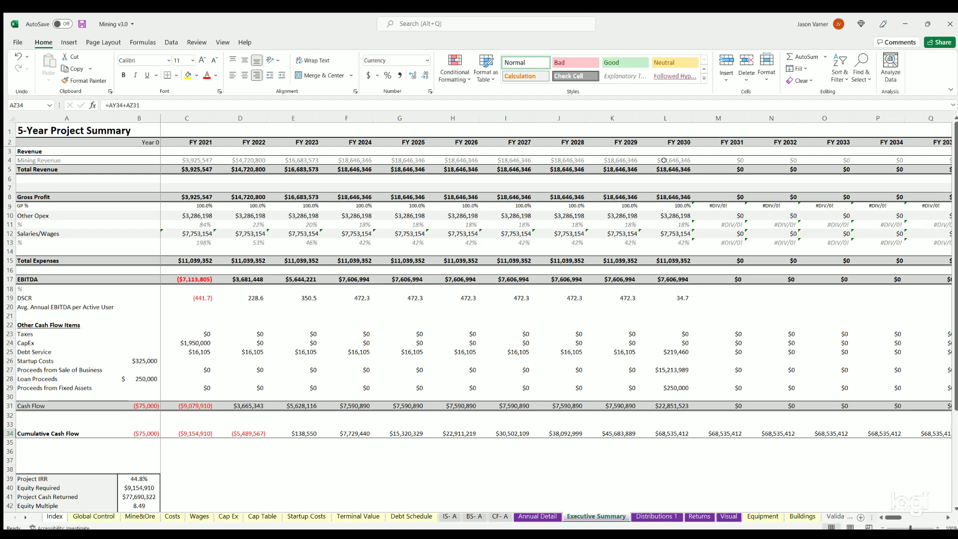
Scroll down through the Executive Summary's 5-Year Project Summary and back up.
scroll(290, 335, down, 7)
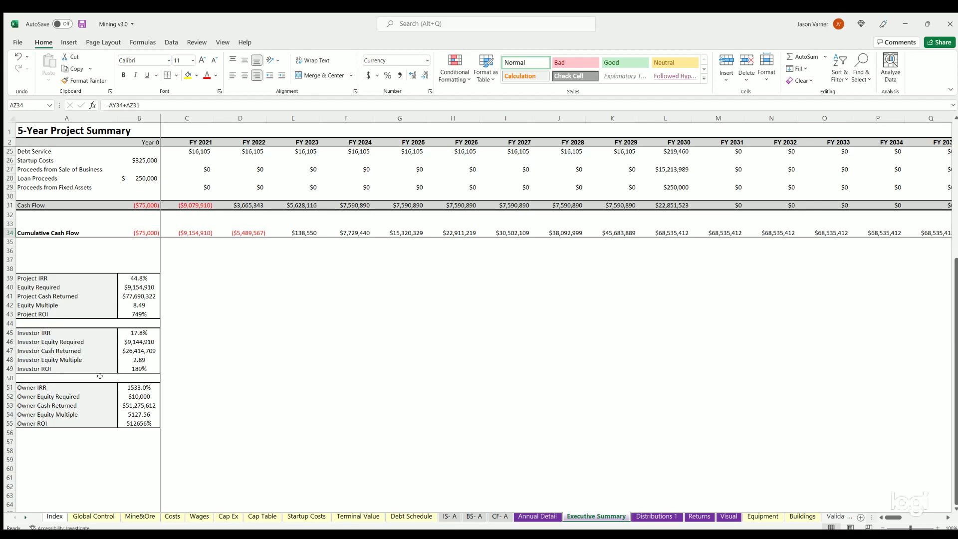
scroll(99, 376, up, 8)
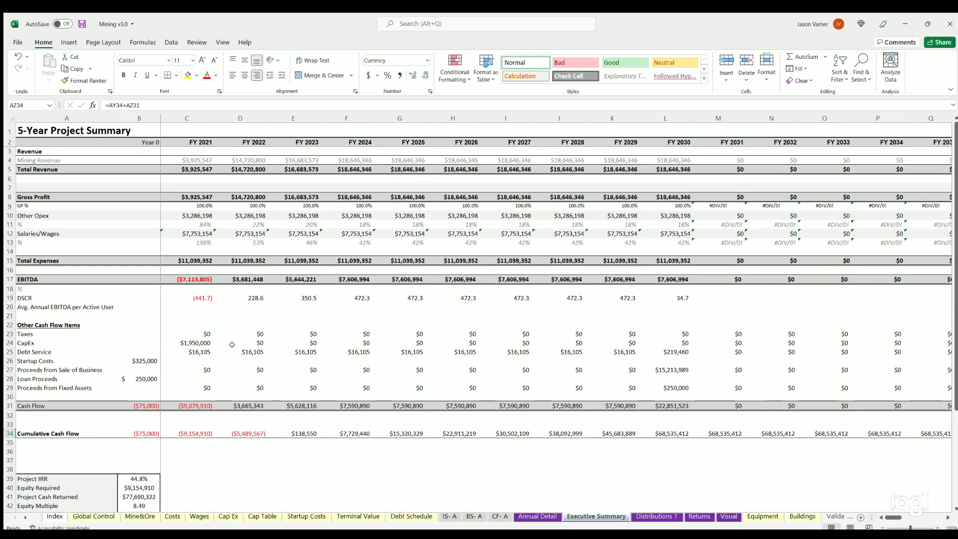
click(657, 516)
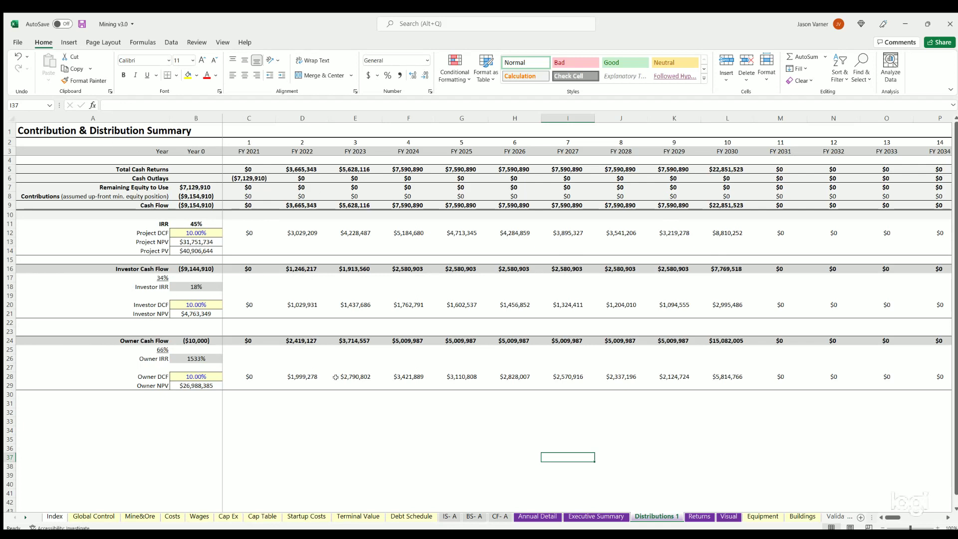
On Distributions 1, inspect the B12 project discount rate, Investor IRR, Investor DCF rate and Owner IRR.
click(199, 232)
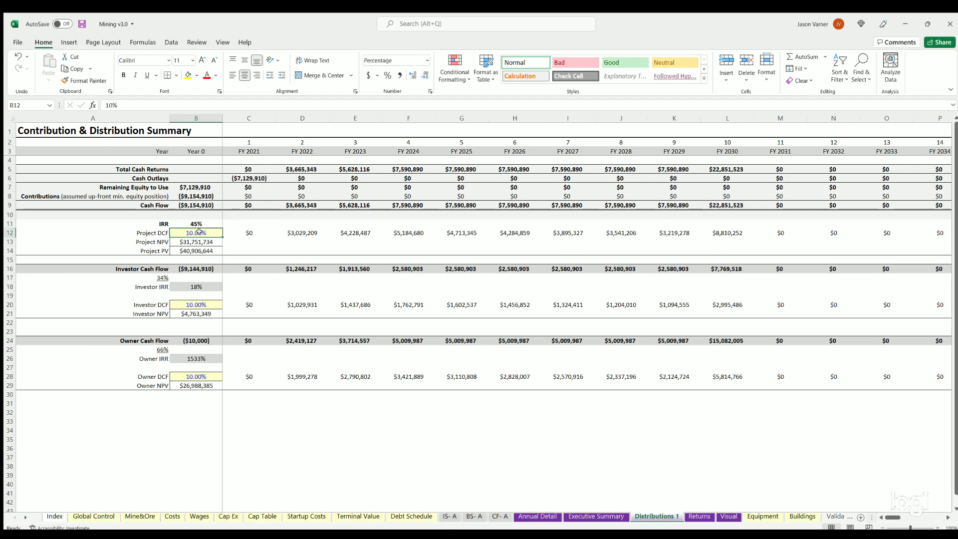
click(199, 286)
click(196, 304)
click(197, 358)
click(197, 285)
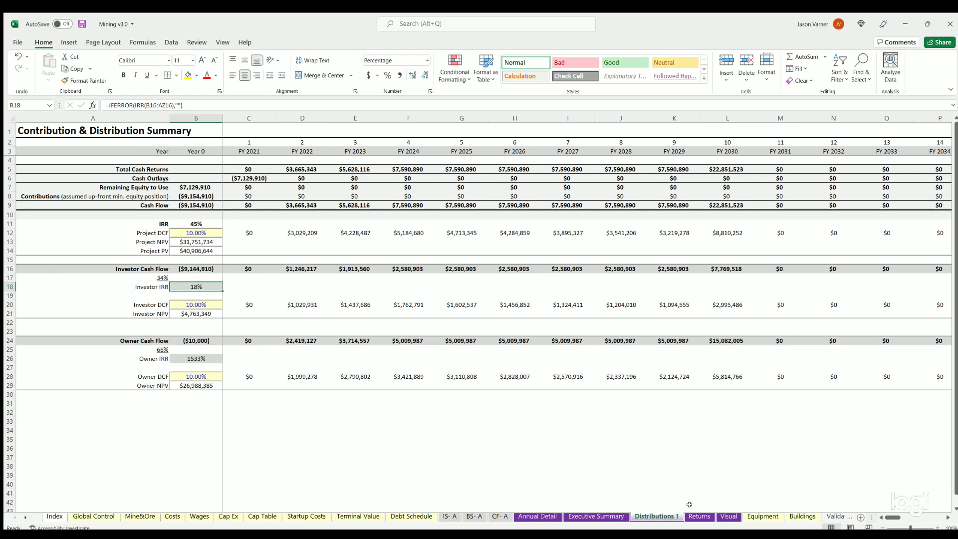
click(700, 517)
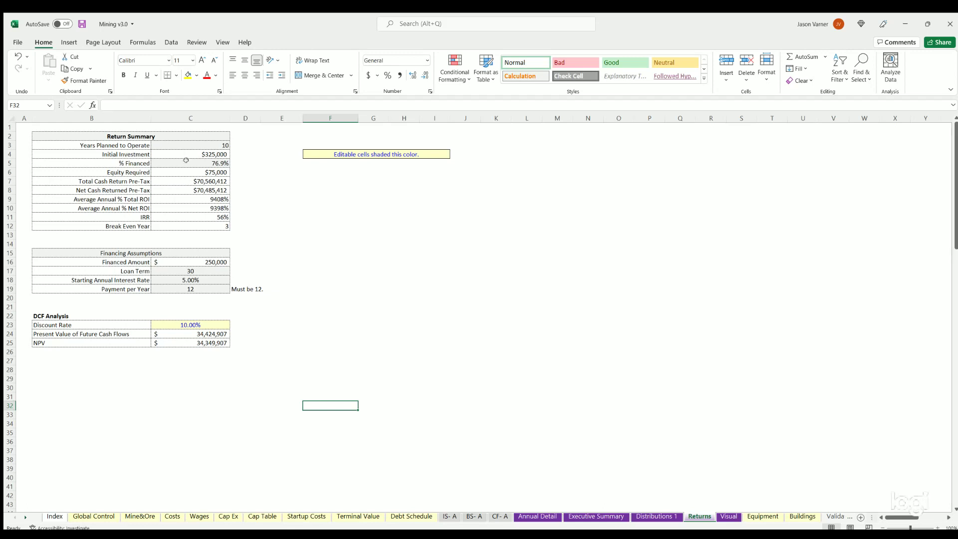
Check the Returns discount rate, present value and NPV, then select the whole Return Summary table.
click(193, 323)
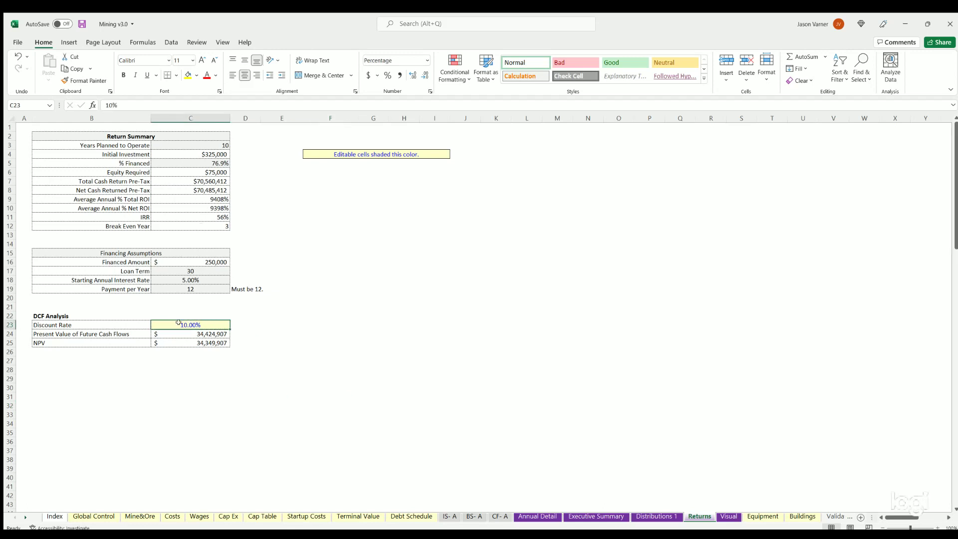
key(Down)
key(Up)
key(Down)
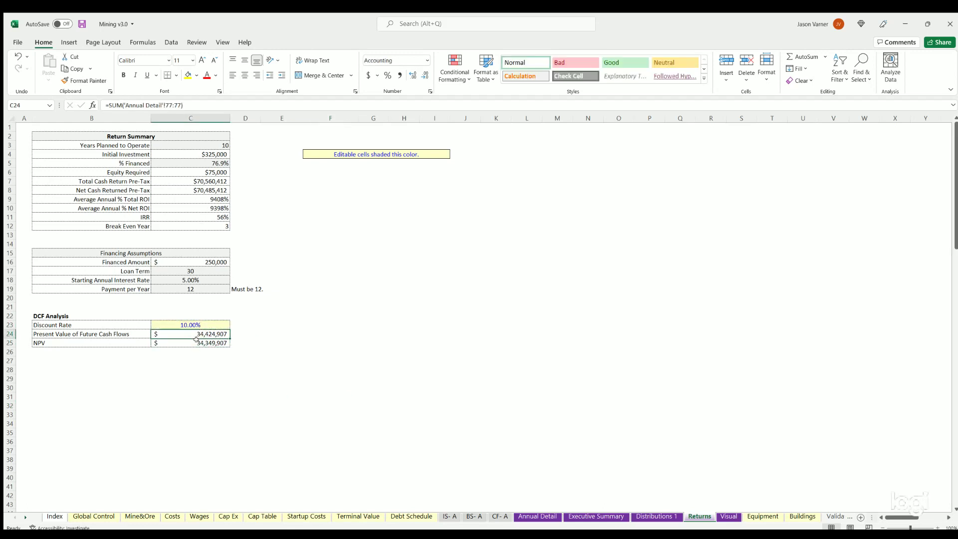
key(Down)
click(194, 323)
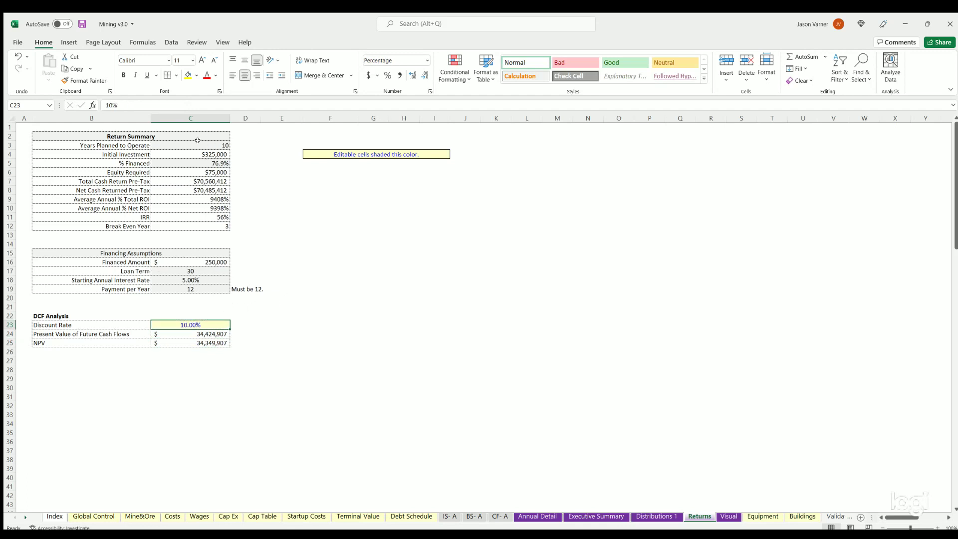
drag(192, 141, 123, 223)
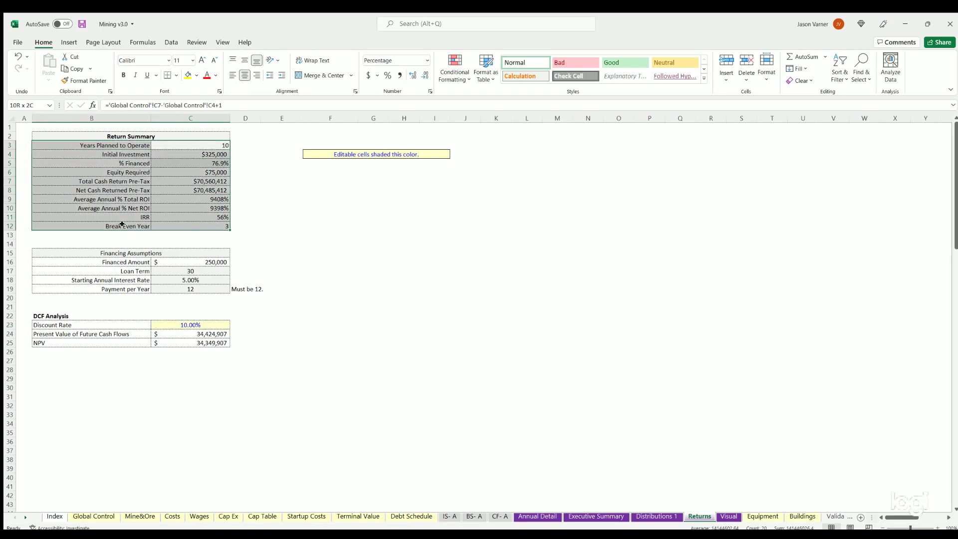
click(450, 263)
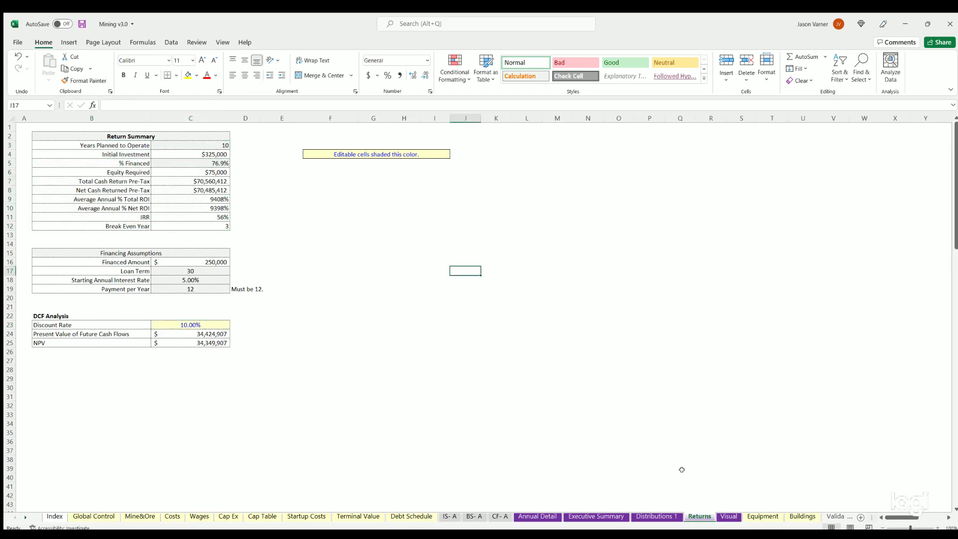
click(727, 517)
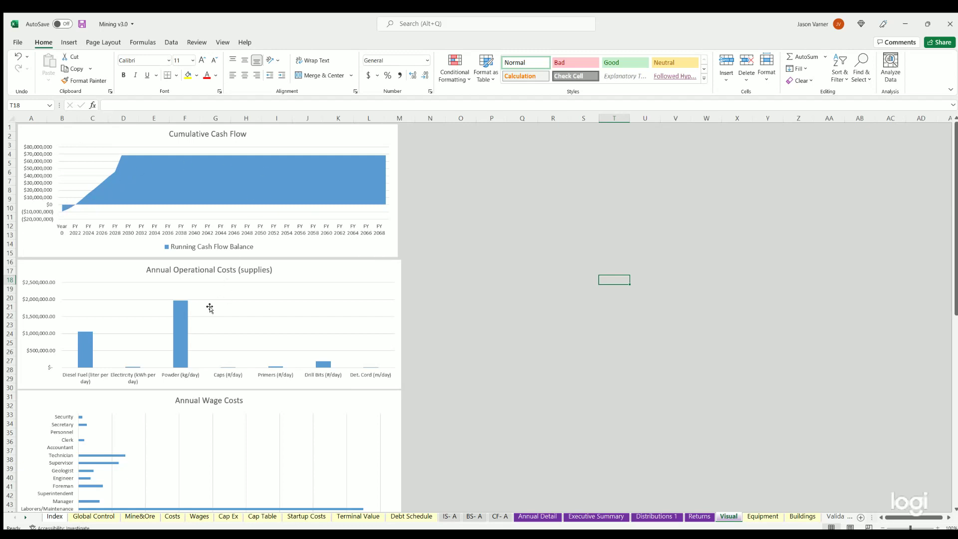
Stretch the Annual Wage Costs chart down to about row 59.
scroll(163, 211, down, 4)
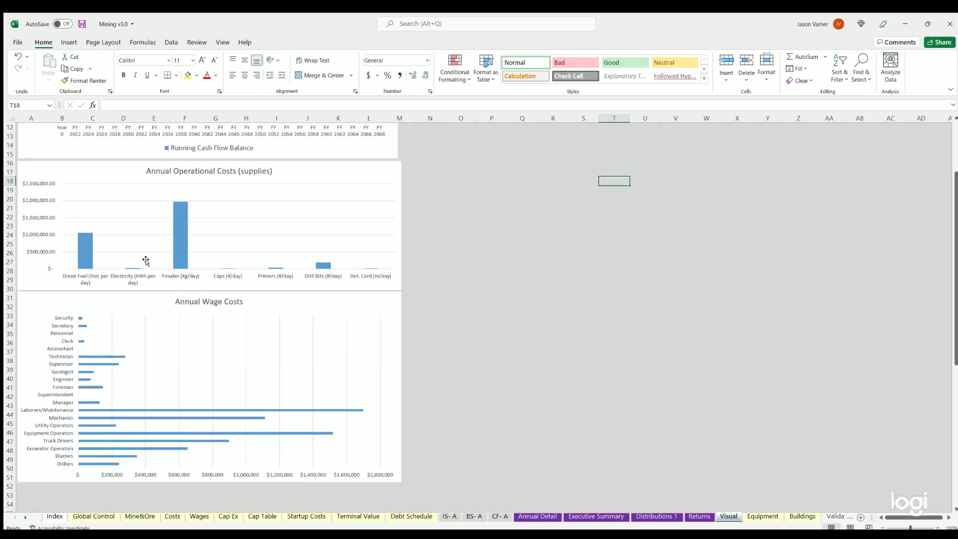
scroll(145, 261, down, 4)
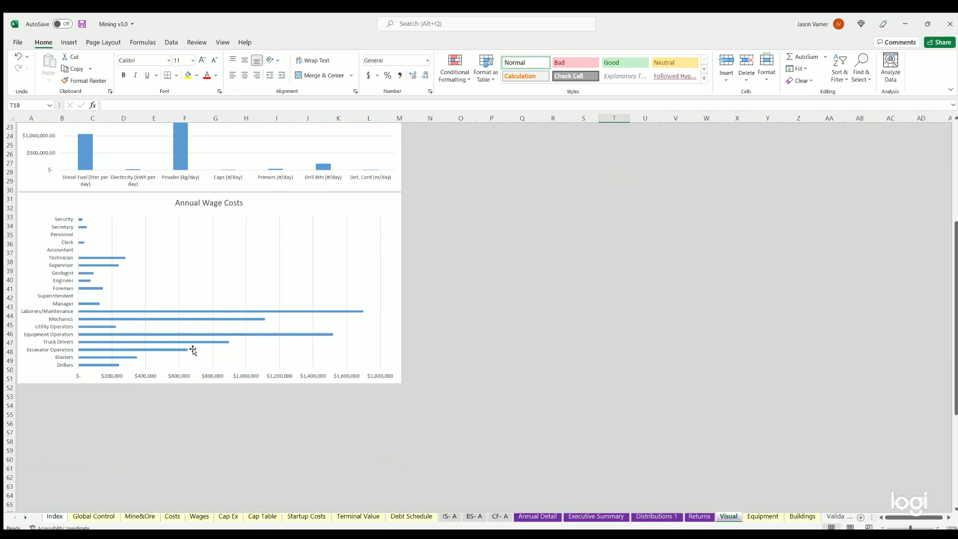
click(67, 375)
drag(209, 383, 209, 454)
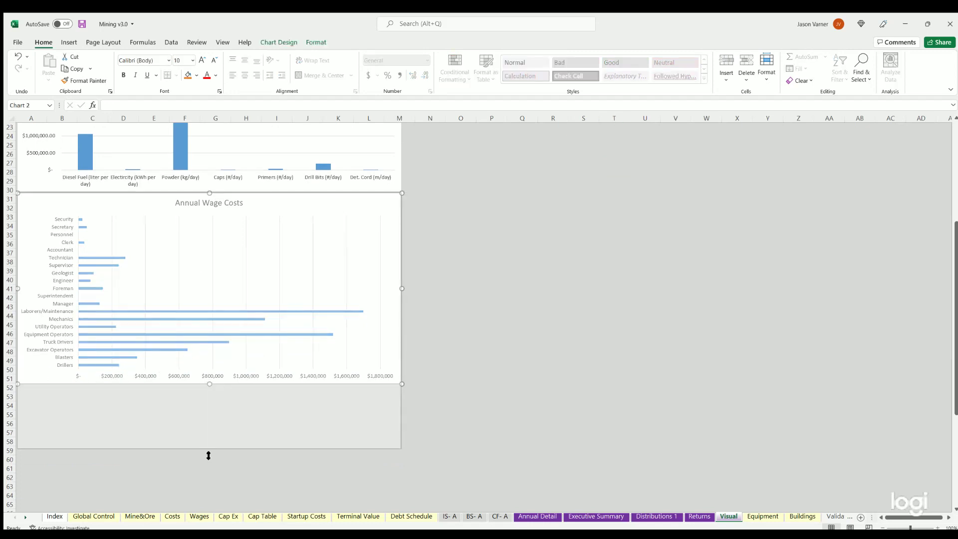
click(522, 342)
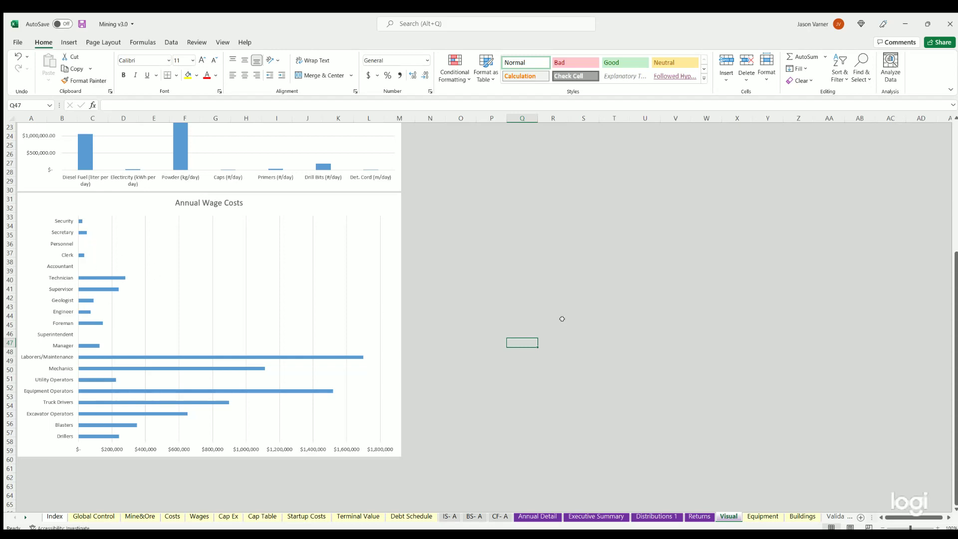
scroll(562, 318, up, 7)
click(760, 517)
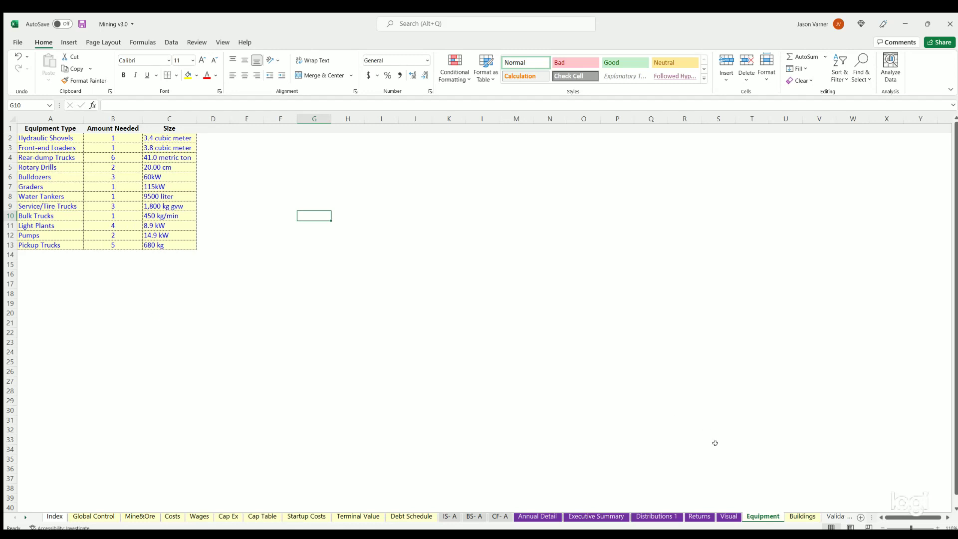
View the Buildings and Validation 1 sheets, then the ReadMe sheet with source links and disclaimer.
click(802, 516)
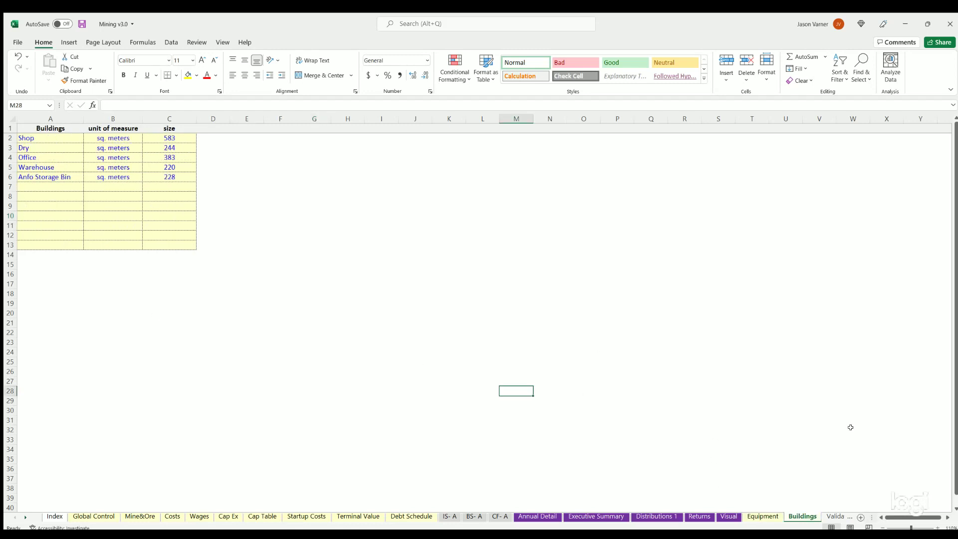
click(832, 516)
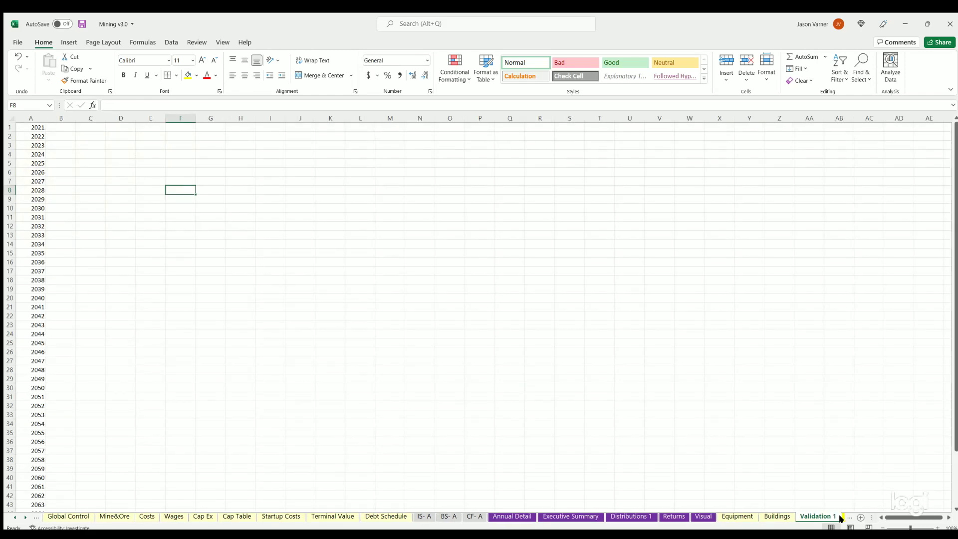
click(843, 516)
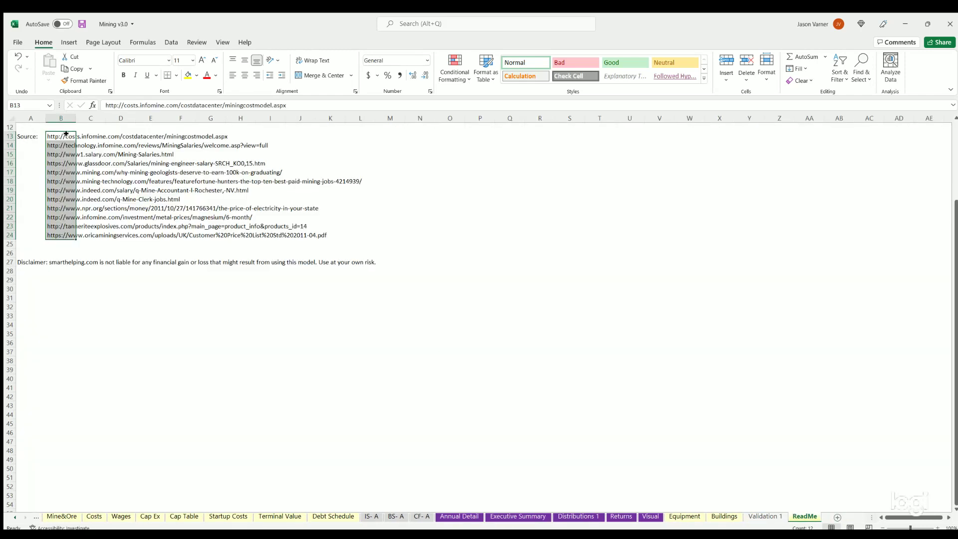
Pass the Mine&Ore sheet, return to Global Control and select the empty cell O24.
click(73, 516)
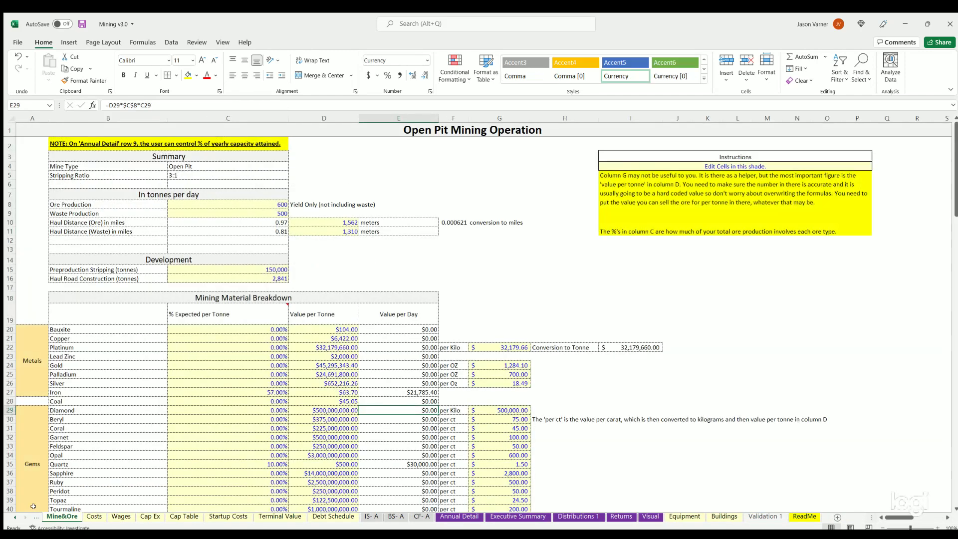
click(15, 517)
click(15, 516)
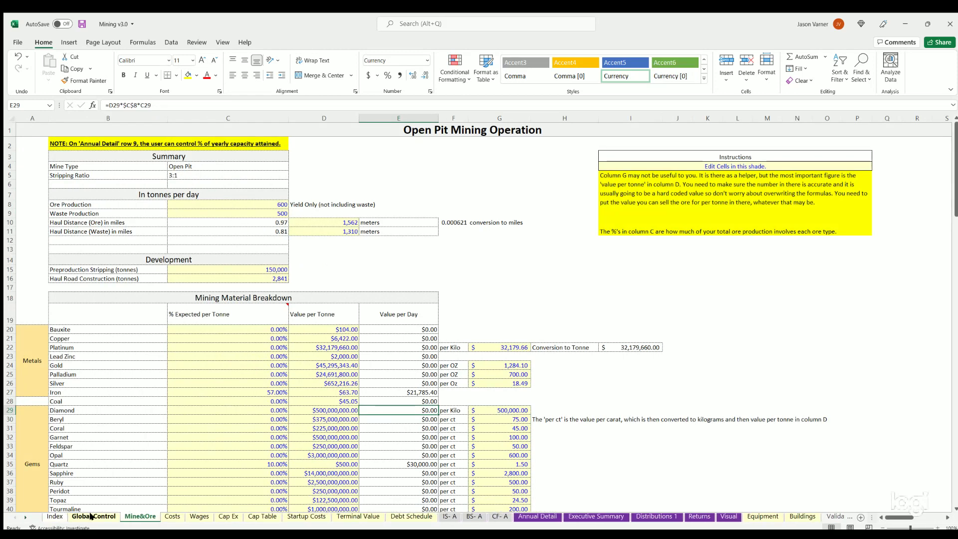
click(91, 515)
click(628, 333)
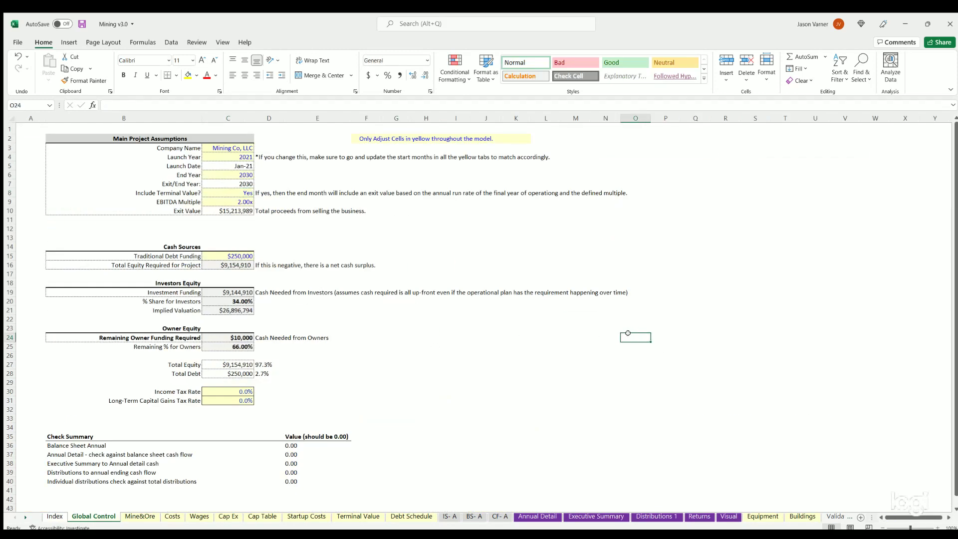